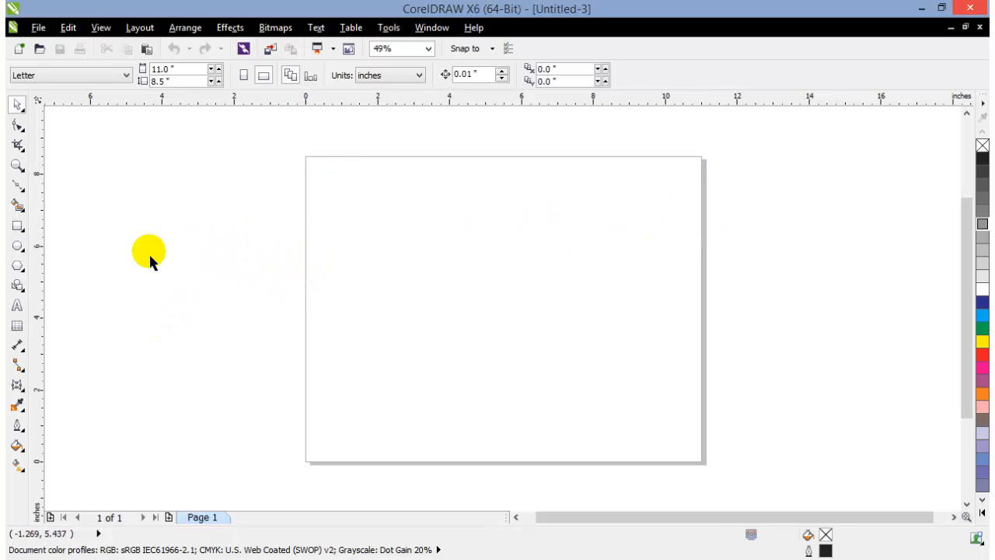
# Draw a rectangle about 4.2 by 2.8 inches on the upper part of the page and fill it with cyan
pyautogui.click(18, 229)
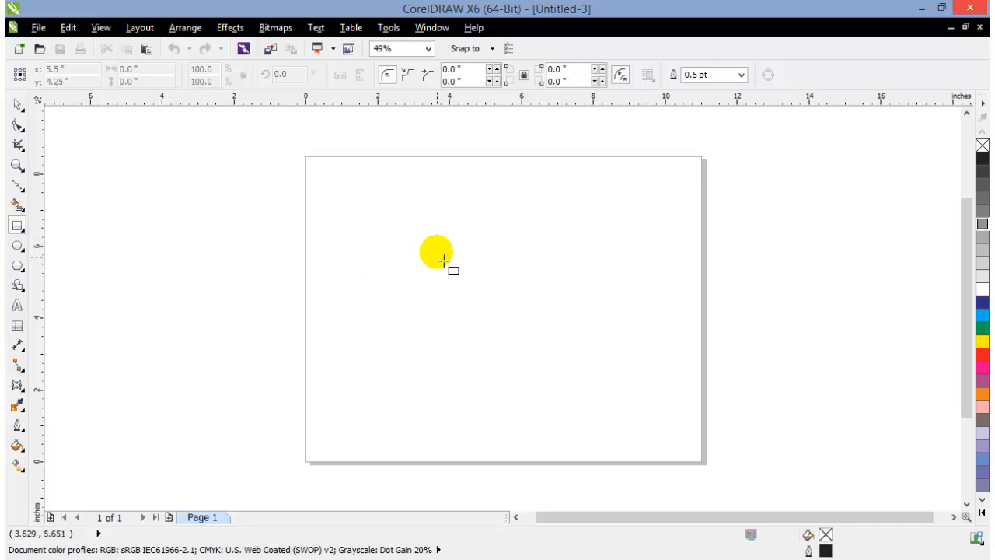
pyautogui.moveTo(407, 210); pyautogui.dragTo(560, 312)
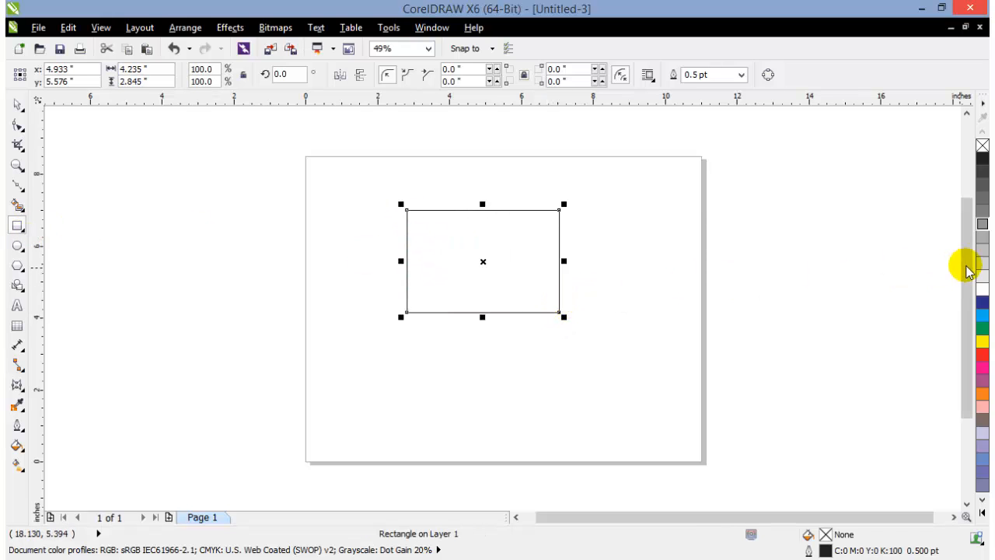
pyautogui.click(982, 315)
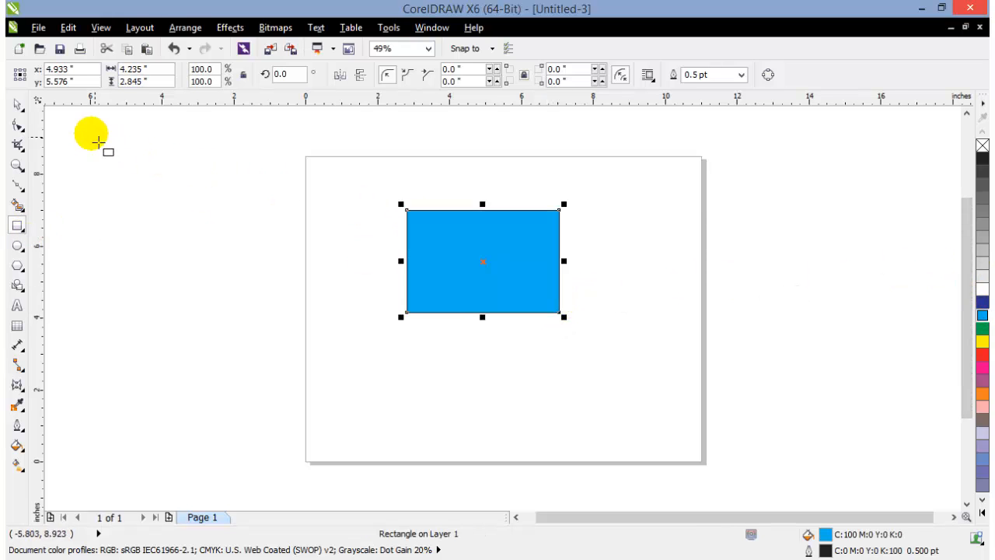
pyautogui.click(16, 106)
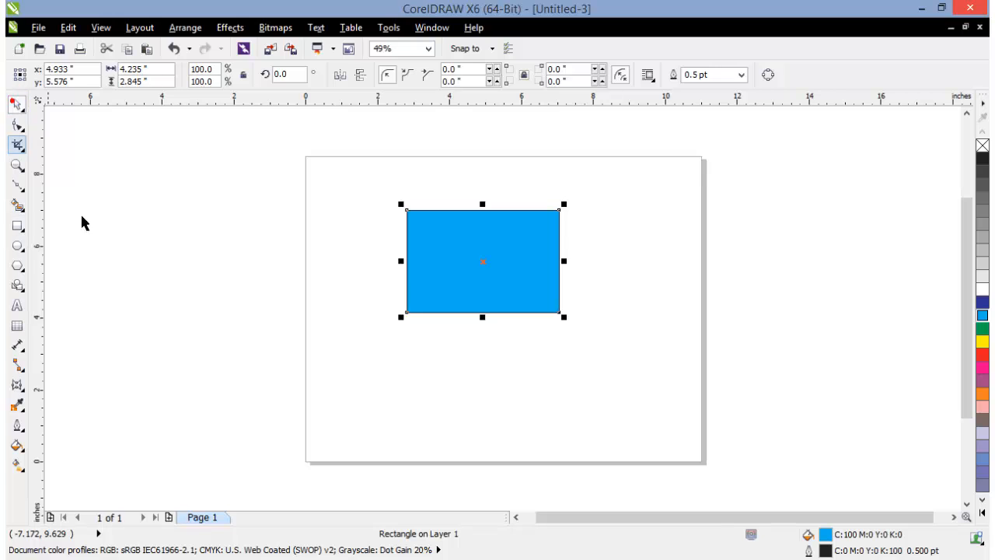
# Set the blue rectangle's angle of rotation to 45 degrees
pyautogui.click(156, 262)
pyautogui.click(449, 288)
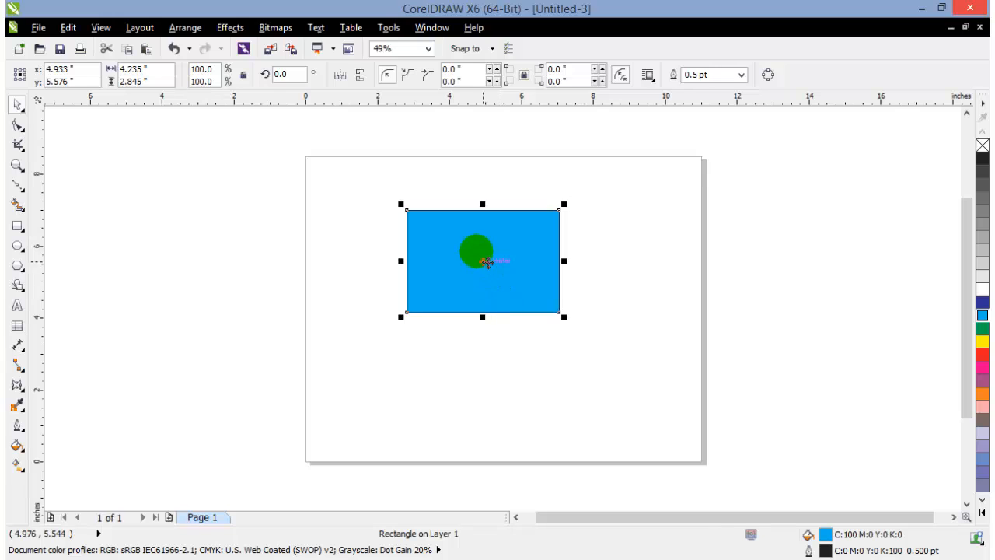
pyautogui.click(467, 255)
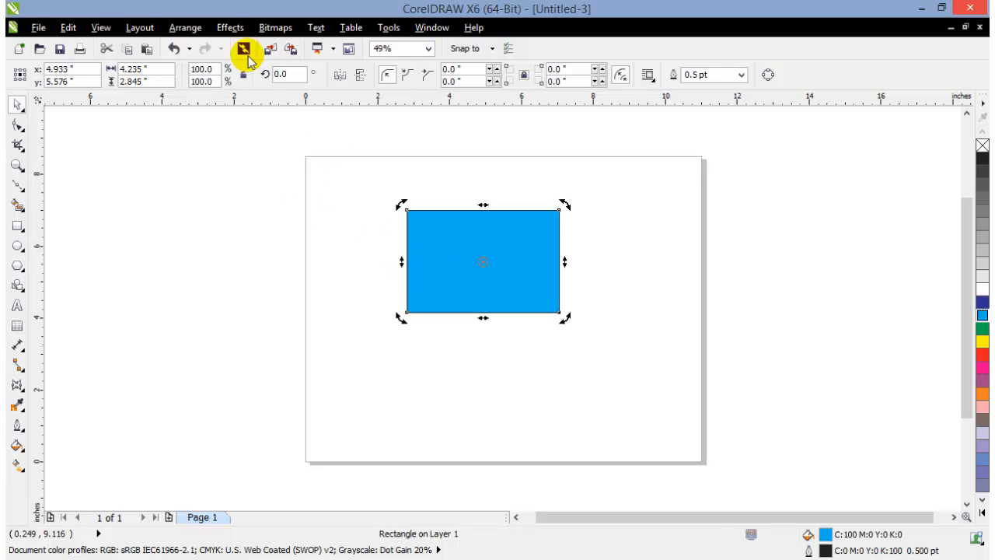
pyautogui.click(299, 82)
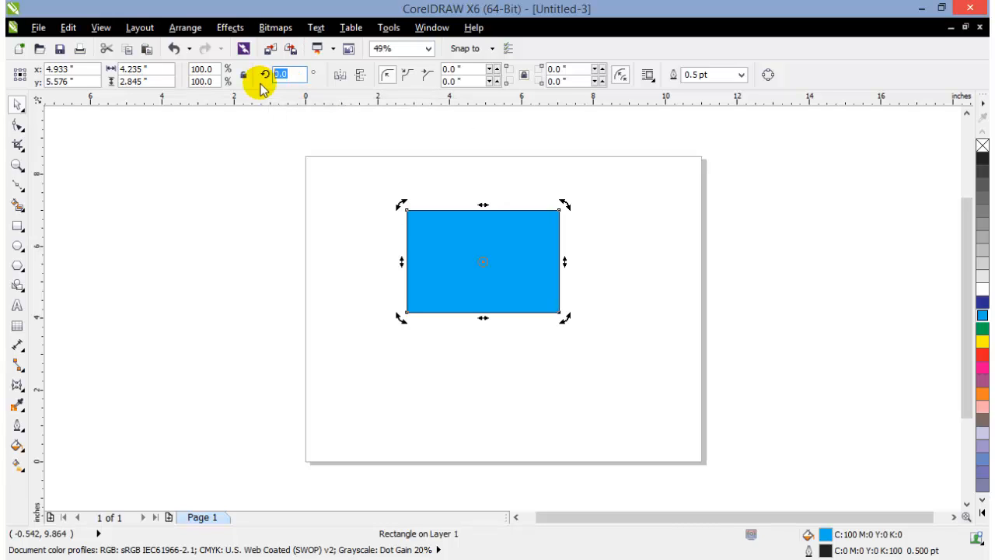
pyautogui.write('45')
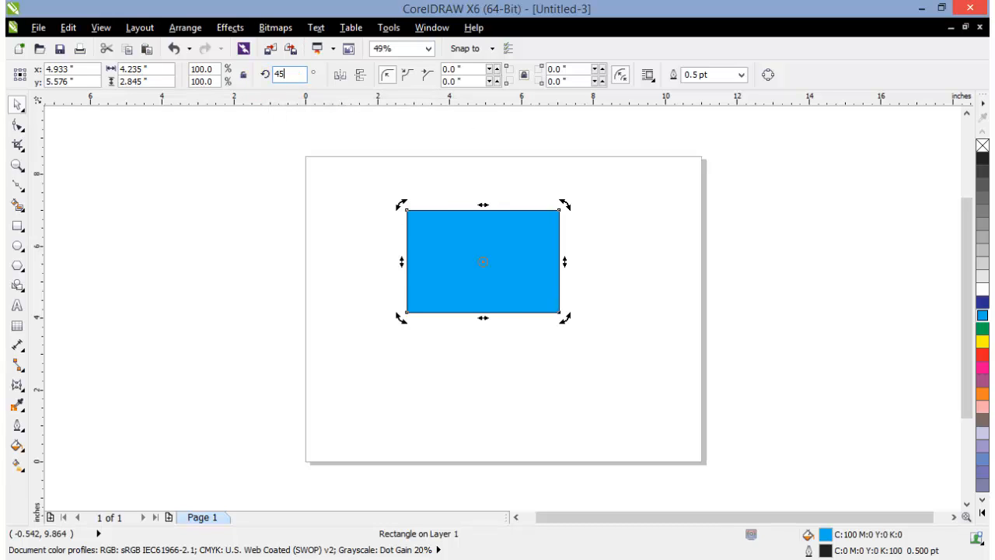
pyautogui.click(260, 83)
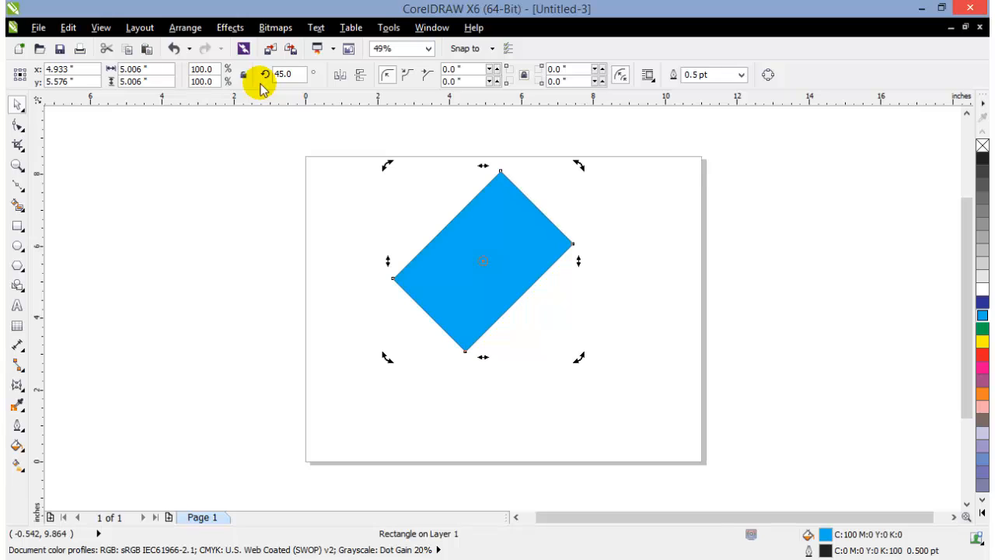
# Set the rectangle's angle of rotation to 90 degrees and reset it to 0
pyautogui.doubleClick(289, 74)
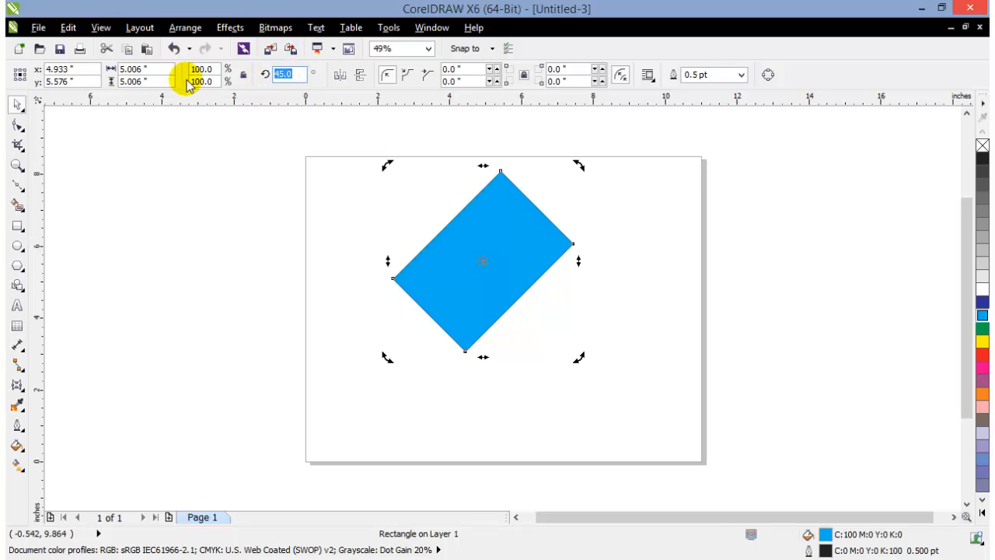
pyautogui.write('90')
pyautogui.click(190, 81)
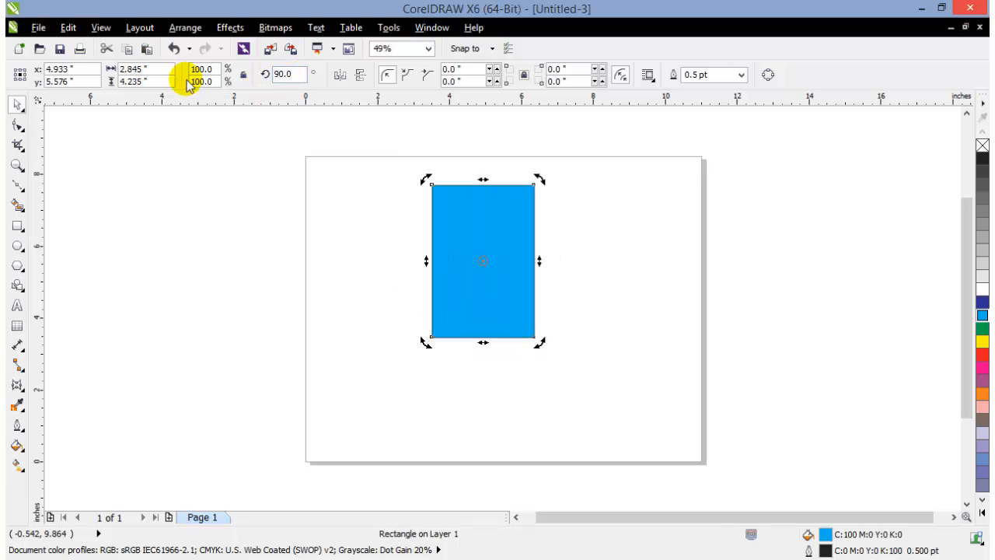
pyautogui.doubleClick(300, 74)
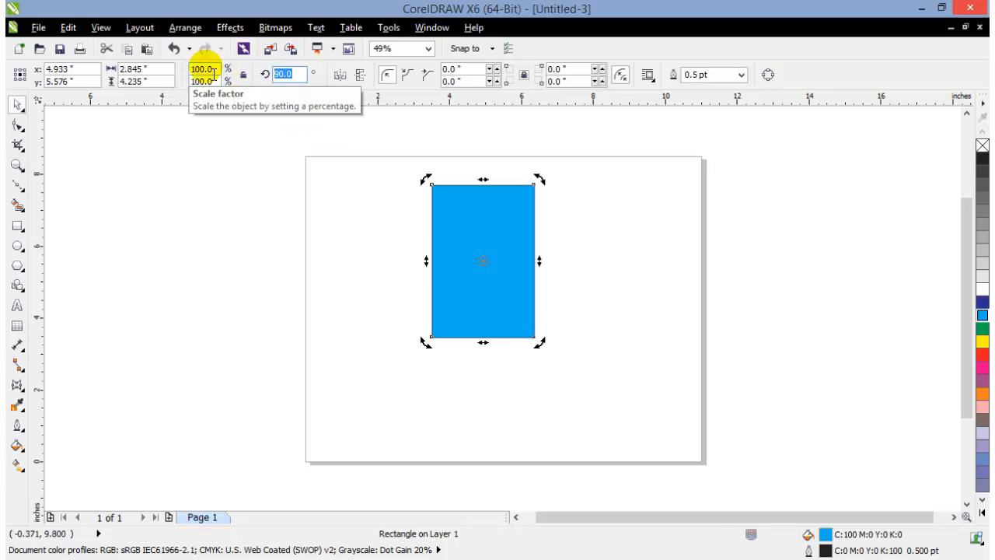
pyautogui.write('0')
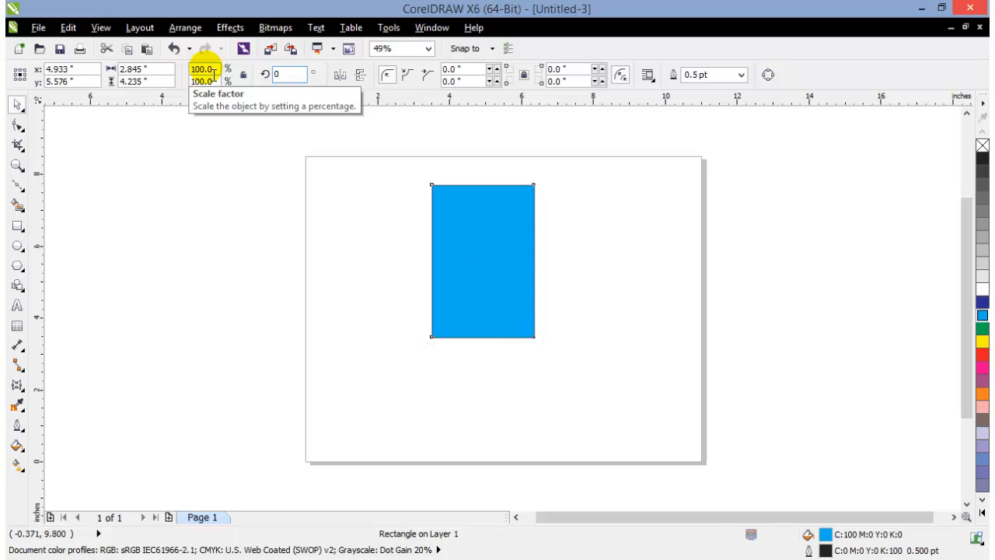
pyautogui.press('Return')
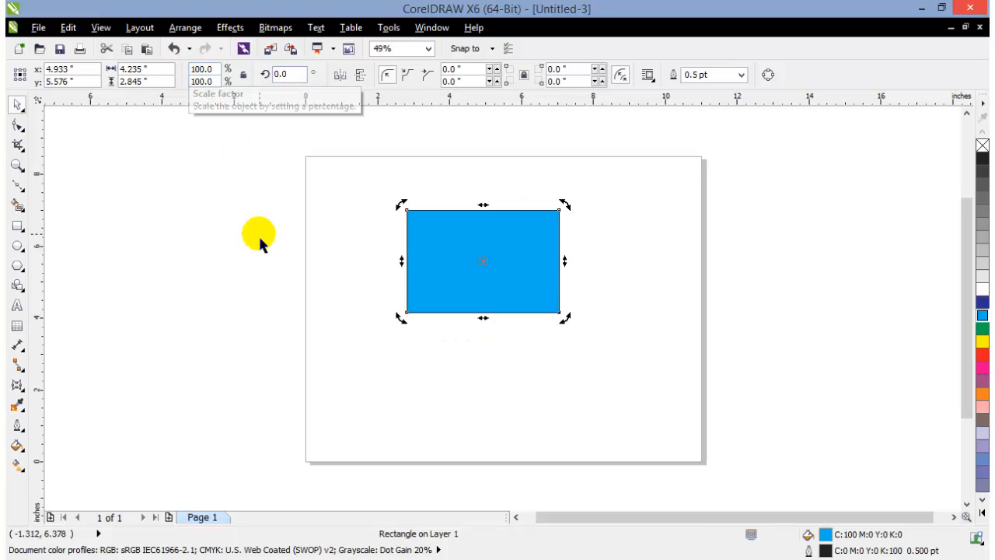
pyautogui.click(259, 234)
pyautogui.click(502, 260)
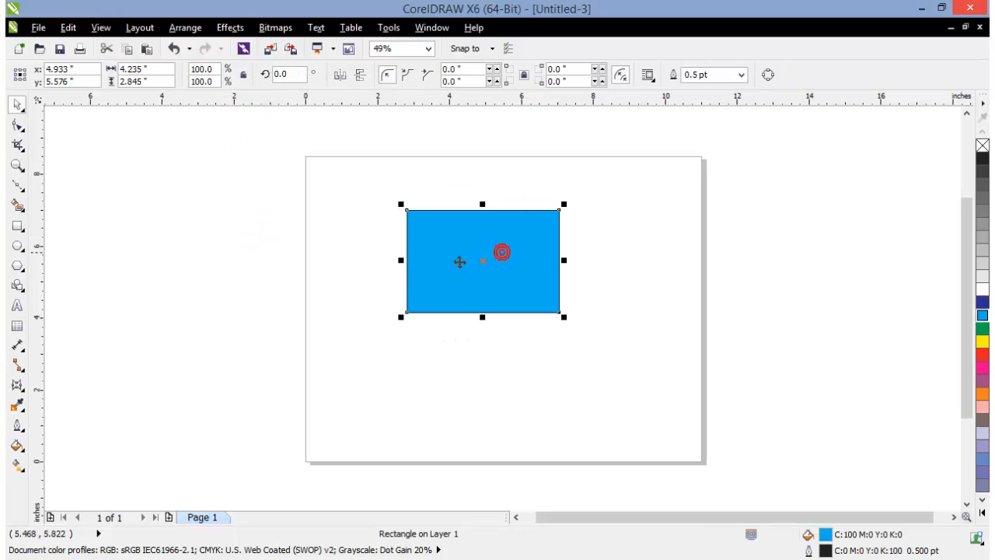
pyautogui.click(285, 311)
pyautogui.click(465, 235)
pyautogui.click(286, 273)
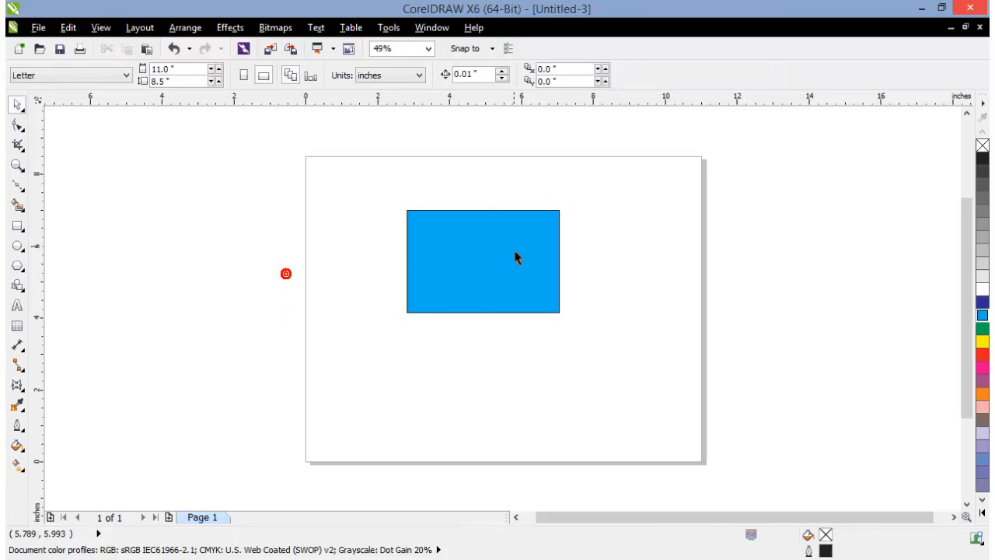
# Try rotating the rectangle to about 23.9 degrees around a rotation center moved toward its upper-right corner, and undo the rotation
pyautogui.click(517, 258)
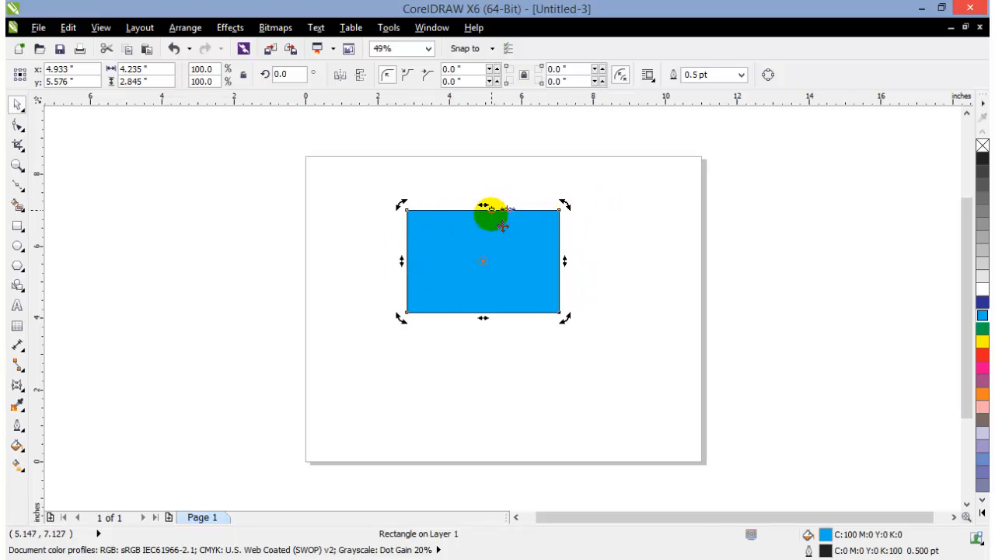
pyautogui.scroll(2, 504, 225)
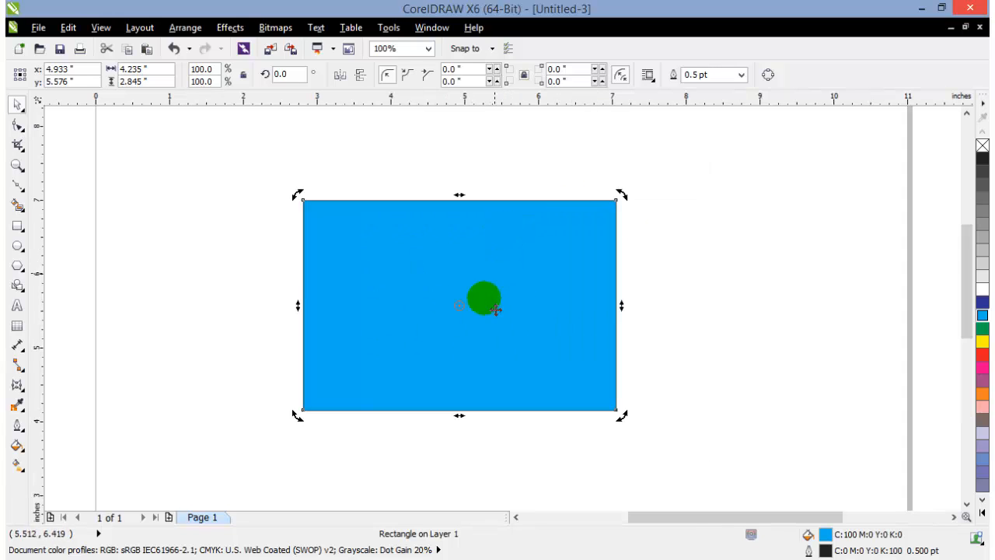
pyautogui.moveTo(495, 310); pyautogui.dragTo(466, 315)
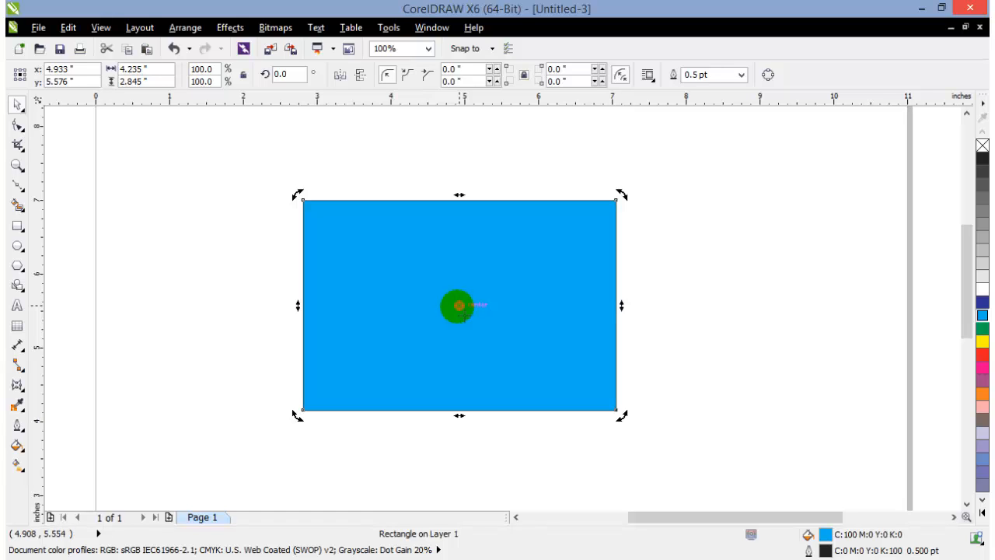
pyautogui.moveTo(458, 305); pyautogui.dragTo(569, 253)
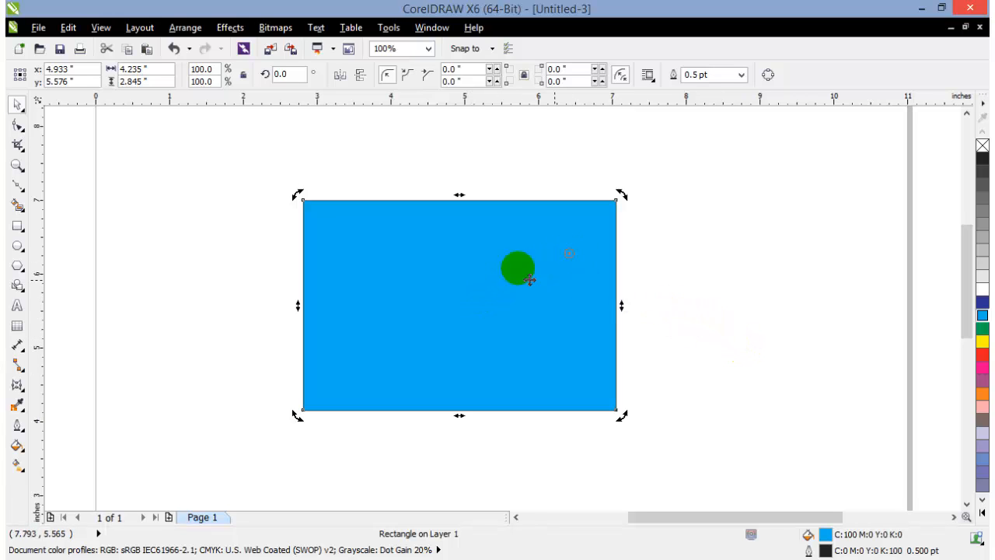
pyautogui.moveTo(299, 196); pyautogui.dragTo(350, 300)
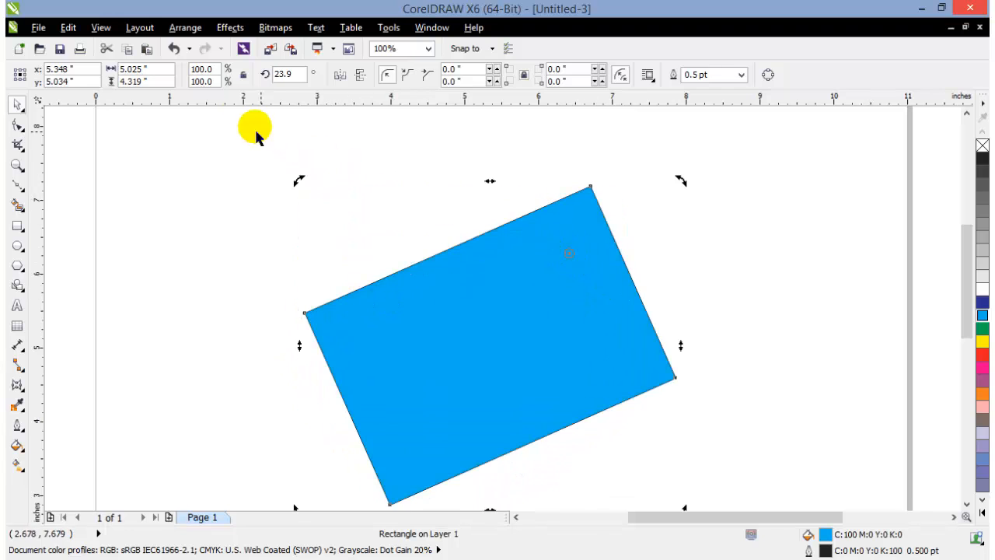
pyautogui.click(172, 48)
pyautogui.click(772, 299)
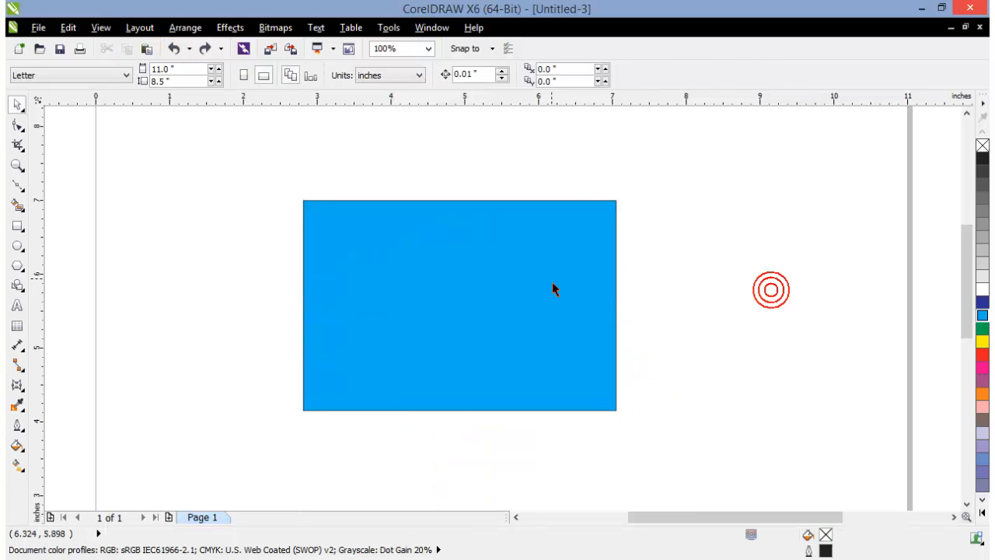
# Show the rectangle's rotation handles and move its center of rotation onto its lower-right corner
pyautogui.click(567, 284)
pyautogui.click(571, 282)
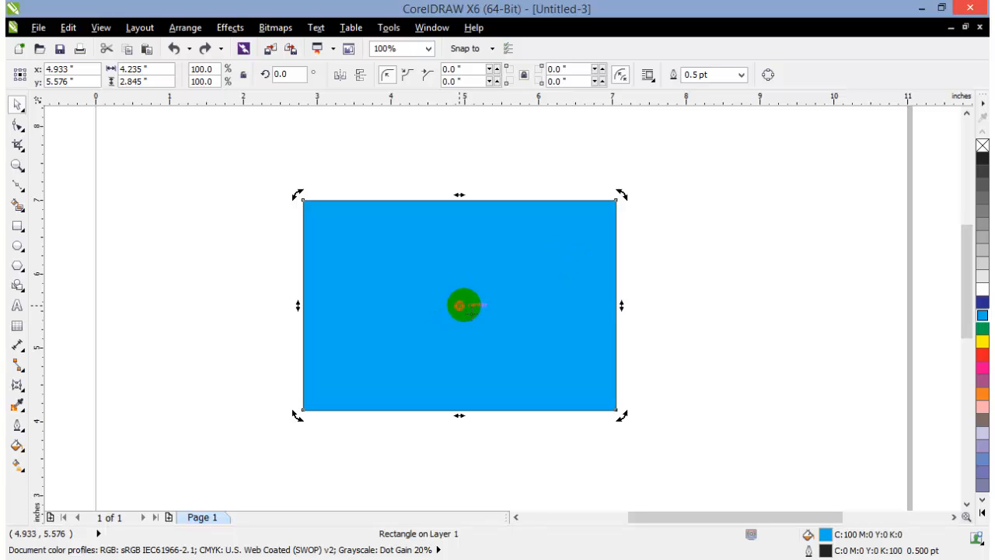
pyautogui.click(462, 306)
pyautogui.moveTo(474, 328)
pyautogui.mouseDown()
pyautogui.moveTo(475, 316)
pyautogui.moveTo(468, 337)
pyautogui.moveTo(443, 283)
pyautogui.moveTo(587, 272)
pyautogui.moveTo(494, 306)
pyautogui.moveTo(692, 273)
pyautogui.mouseUp()
pyautogui.click(661, 276)
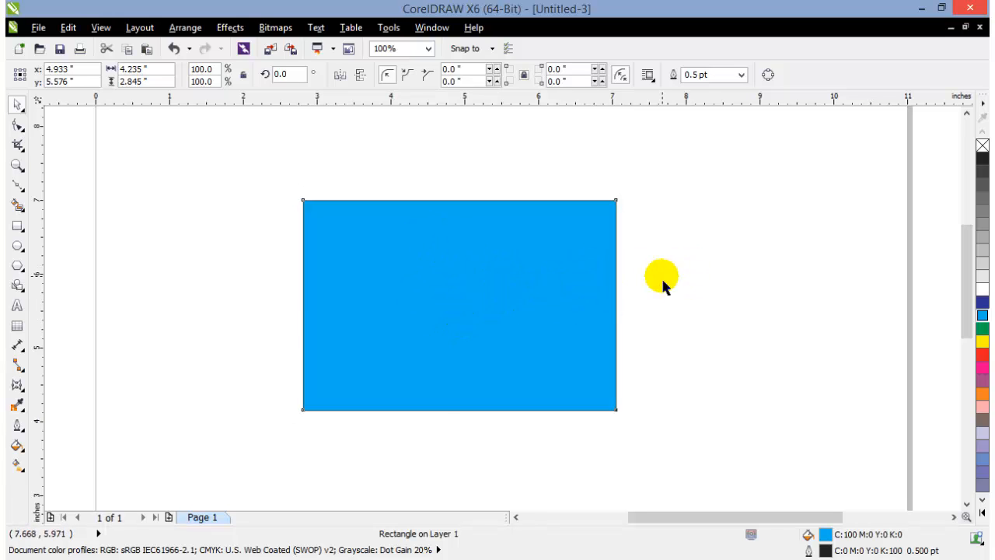
pyautogui.click(556, 294)
pyautogui.click(498, 314)
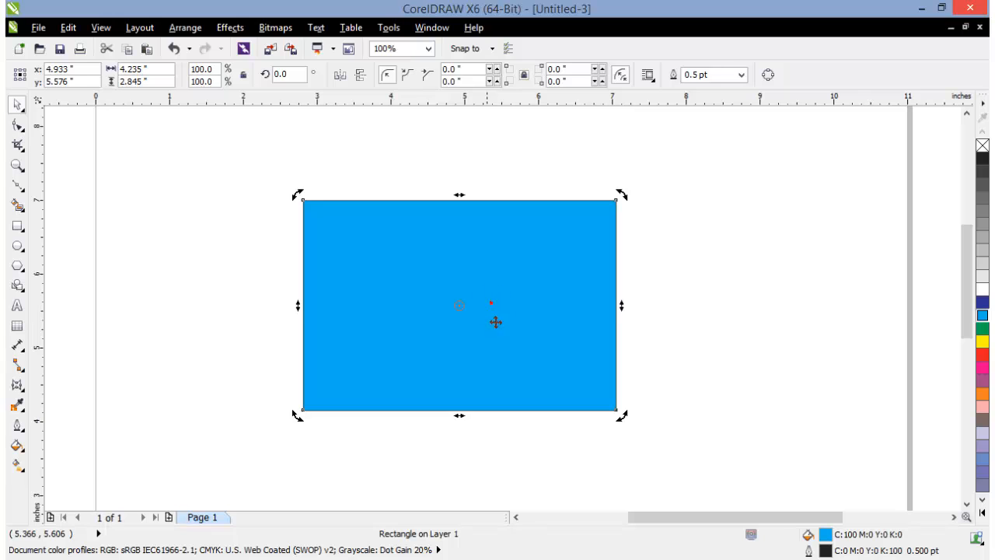
pyautogui.moveTo(457, 306); pyautogui.dragTo(616, 410)
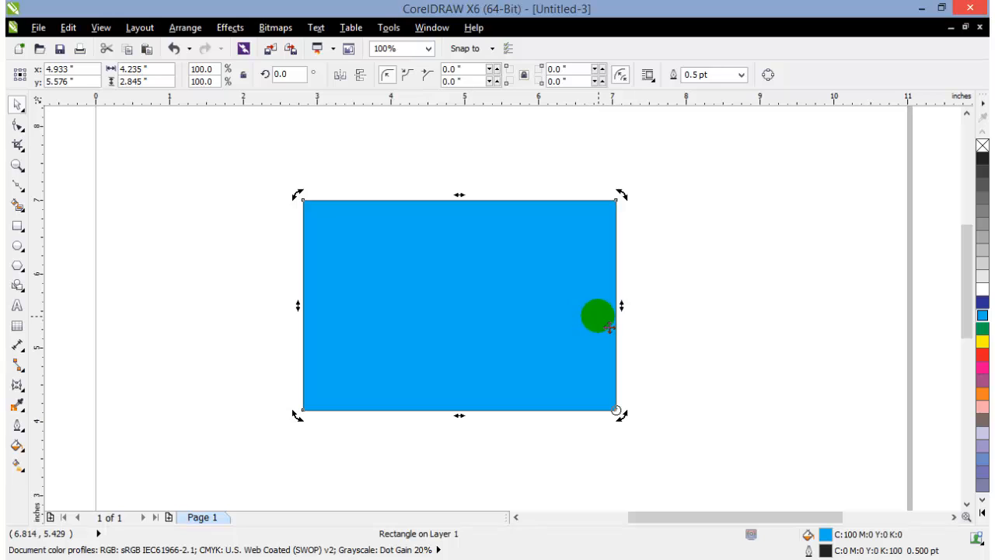
# Fan out three duplicates of the rectangle around its lower-right corner, rotated to about 349.8, 335.8 and 318.6 degrees
pyautogui.press('KP_Add')
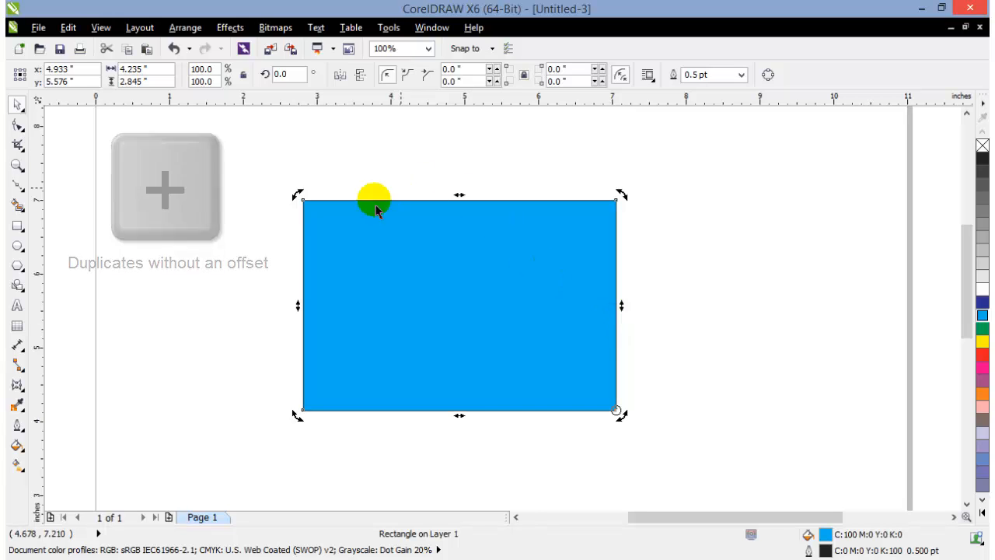
pyautogui.moveTo(298, 194); pyautogui.dragTo(369, 180)
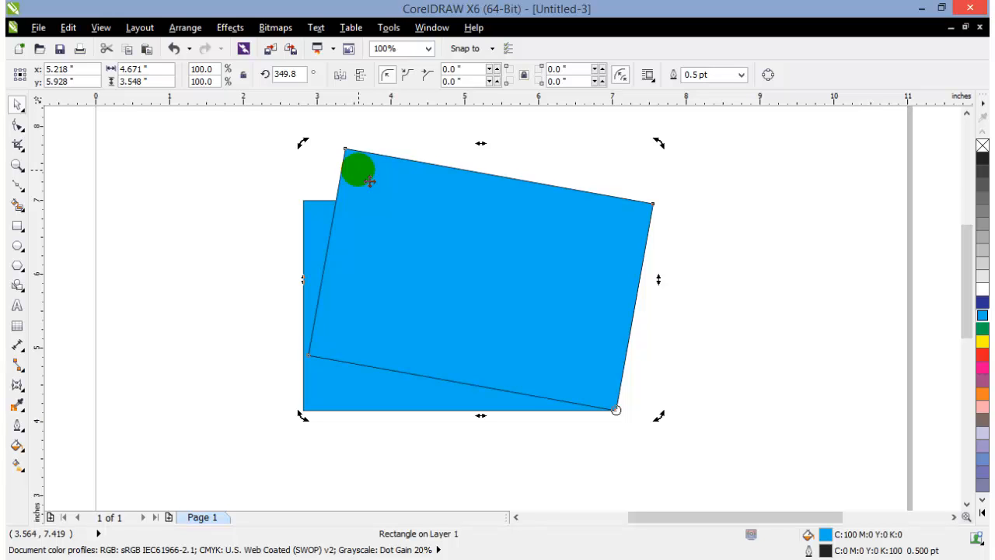
pyautogui.moveTo(304, 143); pyautogui.dragTo(418, 128)
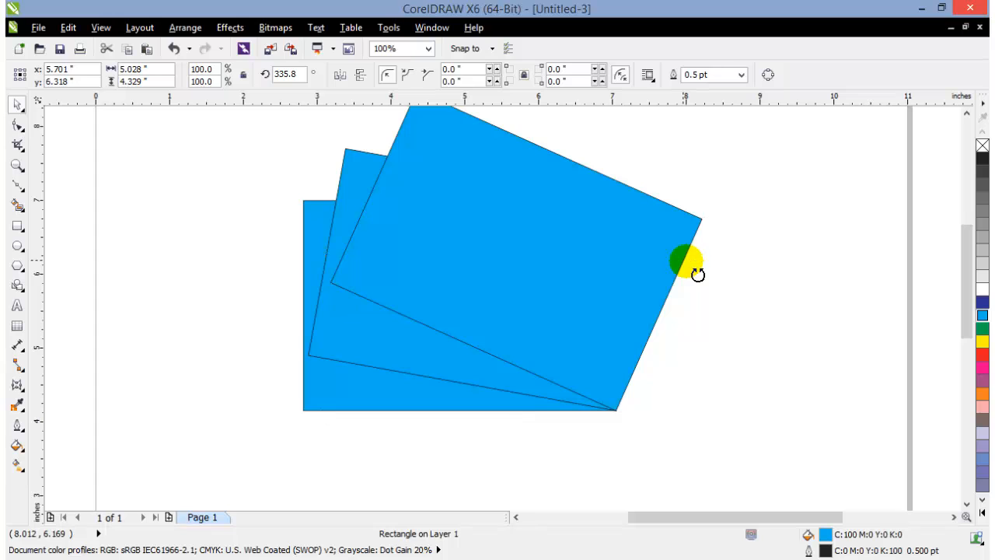
pyautogui.click(696, 272)
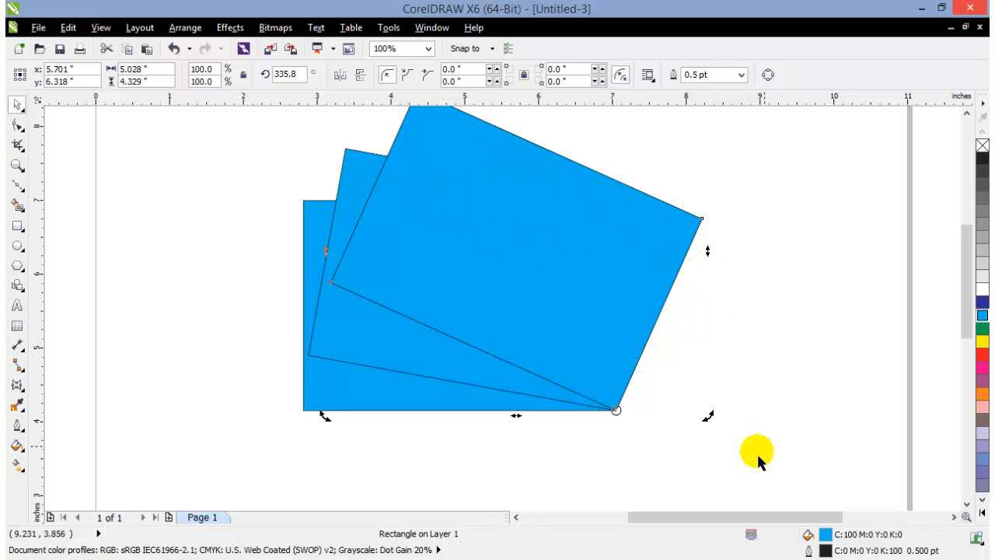
pyautogui.moveTo(706, 414); pyautogui.dragTo(702, 444)
pyautogui.click(799, 365)
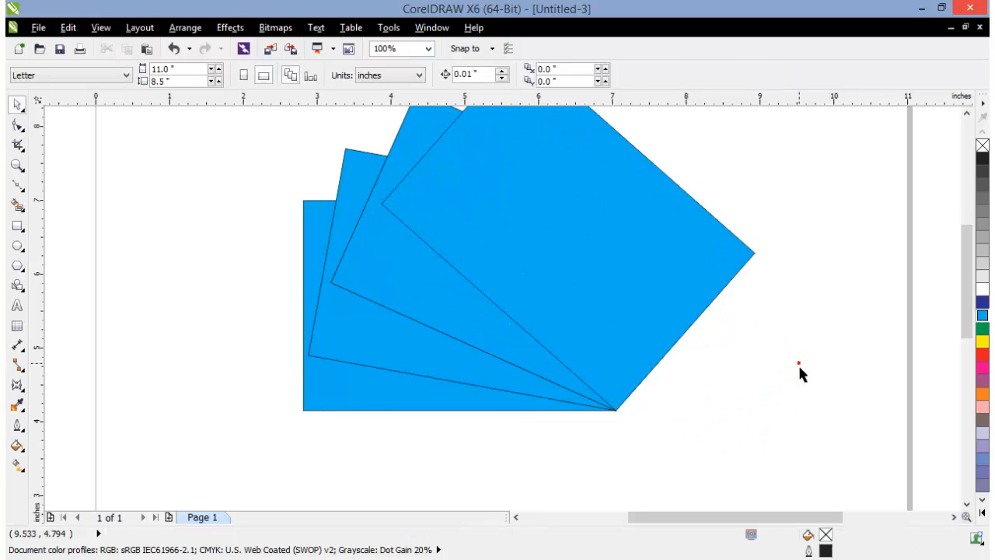
# Frame the whole fan of rectangles in the view and examine the overlapping rectangles one by one
pyautogui.scroll(-1, 799, 363)
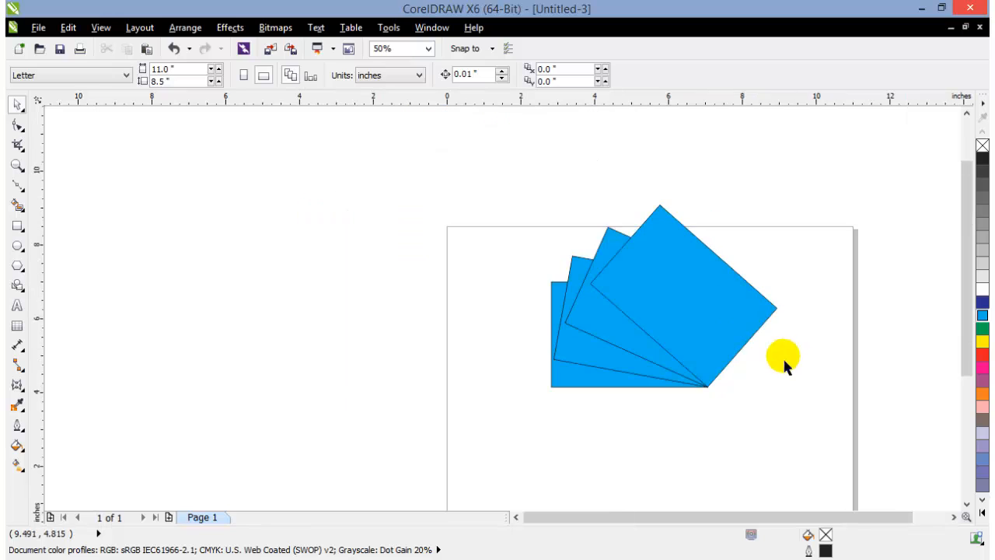
pyautogui.click(17, 164)
pyautogui.moveTo(487, 181); pyautogui.dragTo(816, 412)
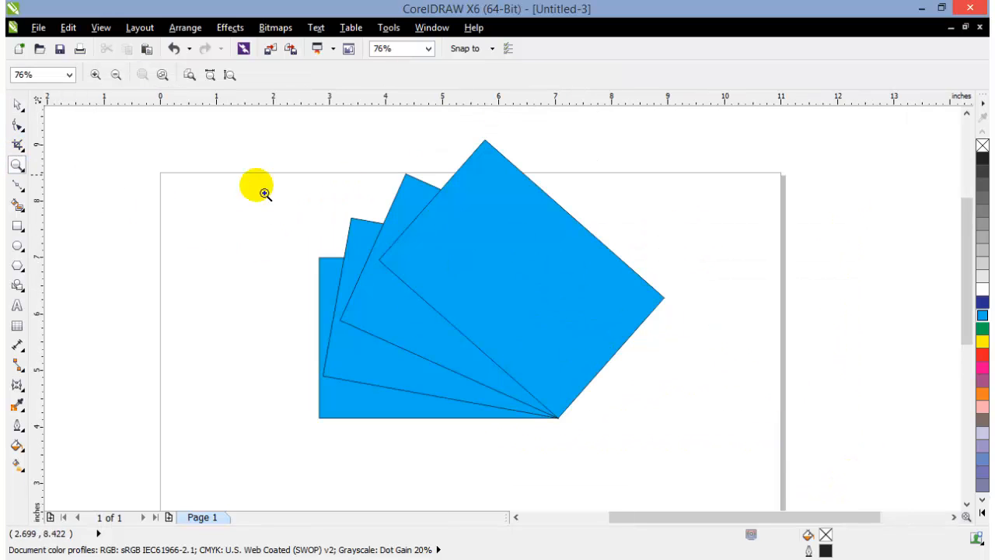
pyautogui.click(17, 104)
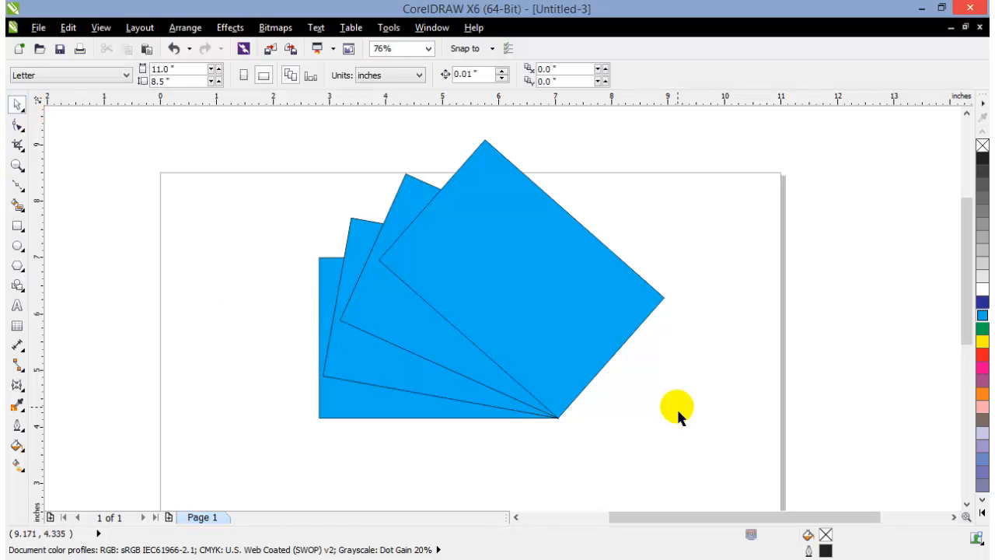
pyautogui.click(415, 352)
pyautogui.click(433, 191)
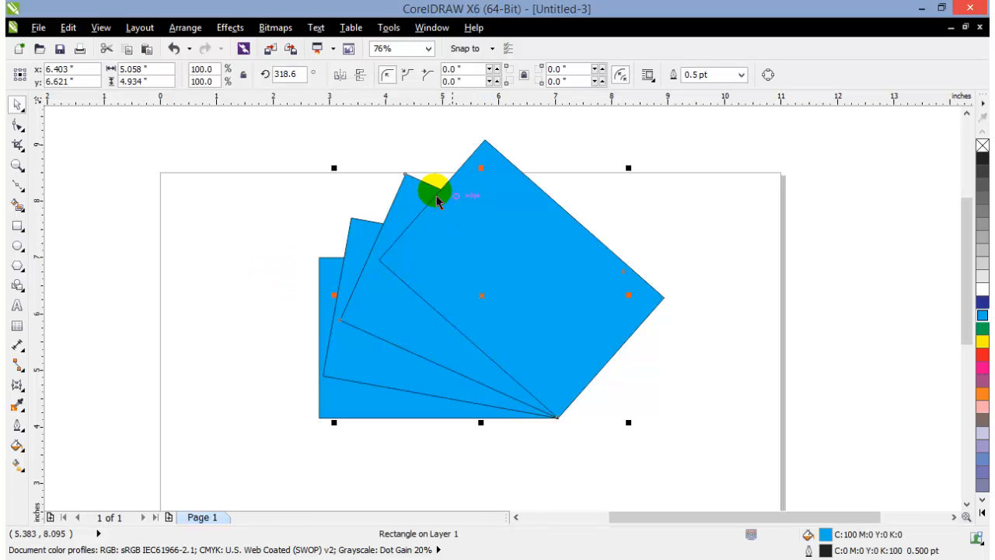
pyautogui.click(273, 215)
pyautogui.click(529, 205)
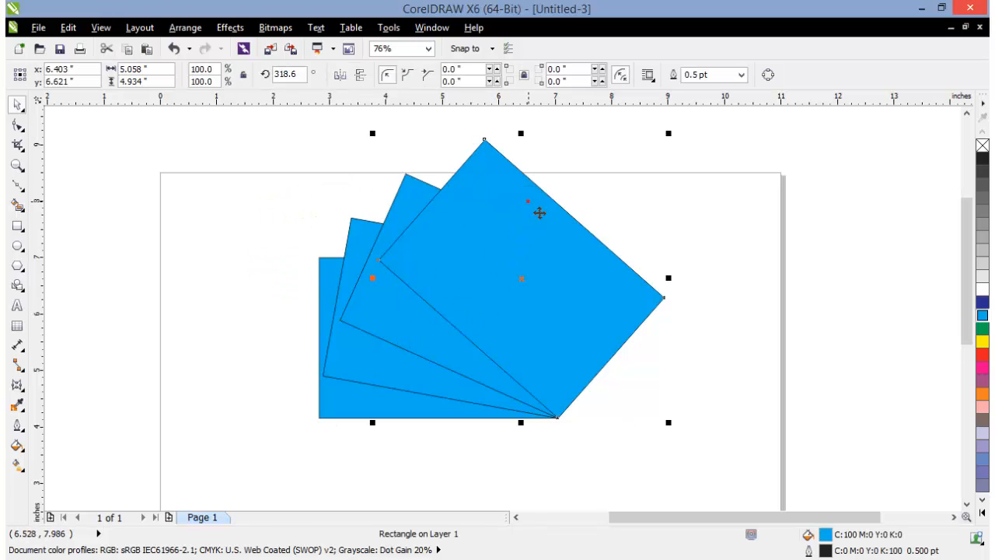
pyautogui.click(399, 200)
pyautogui.click(754, 223)
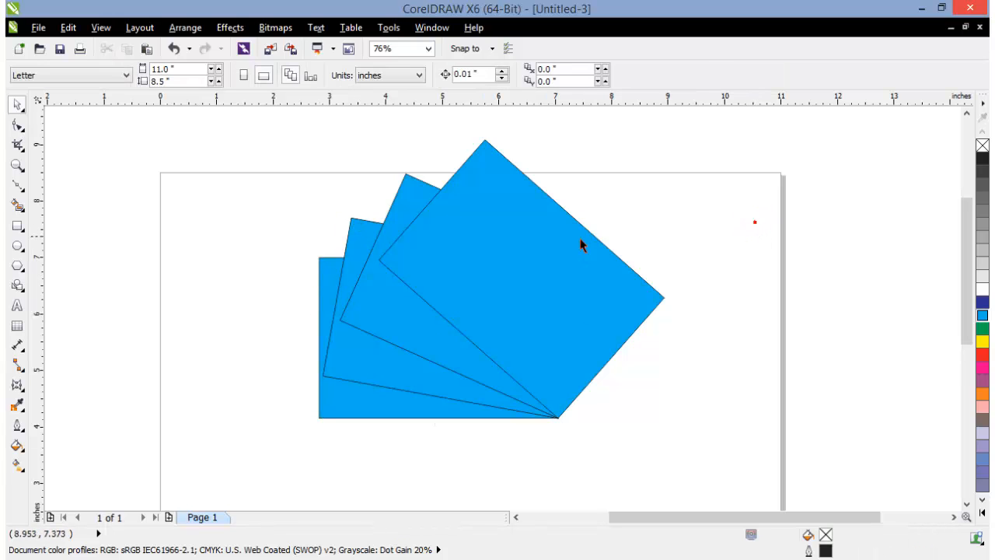
# Lighten the blue fill of the rectangle directly behind the front one by mixing in small amounts of palette white
pyautogui.click(442, 191)
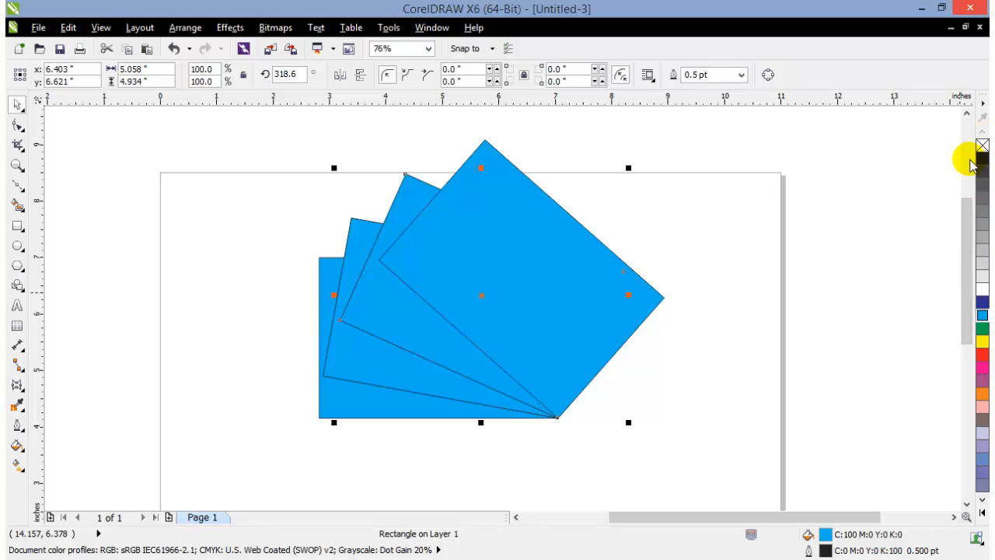
pyautogui.press('ctrl')
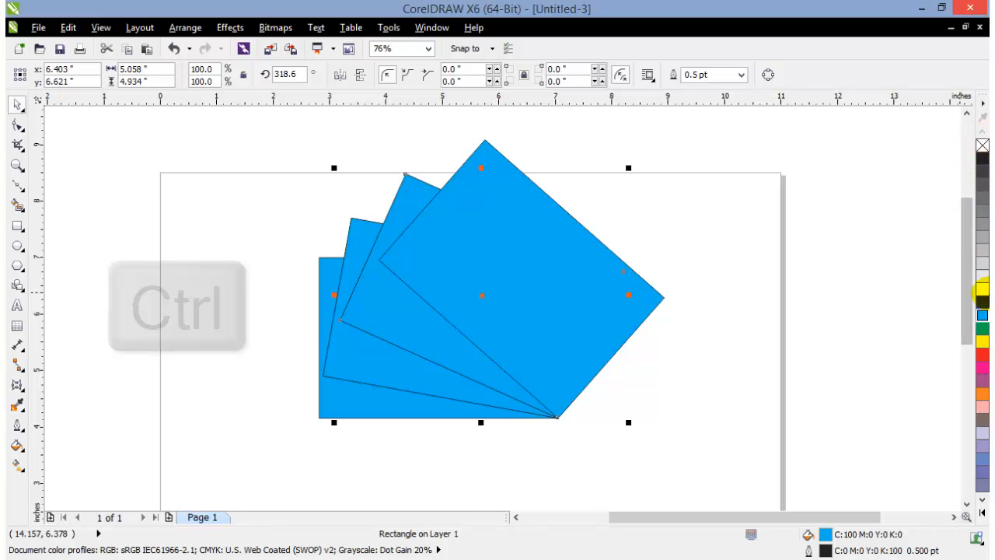
pyautogui.keyDown('ctrl'); pyautogui.click(983, 290); pyautogui.keyUp('ctrl')
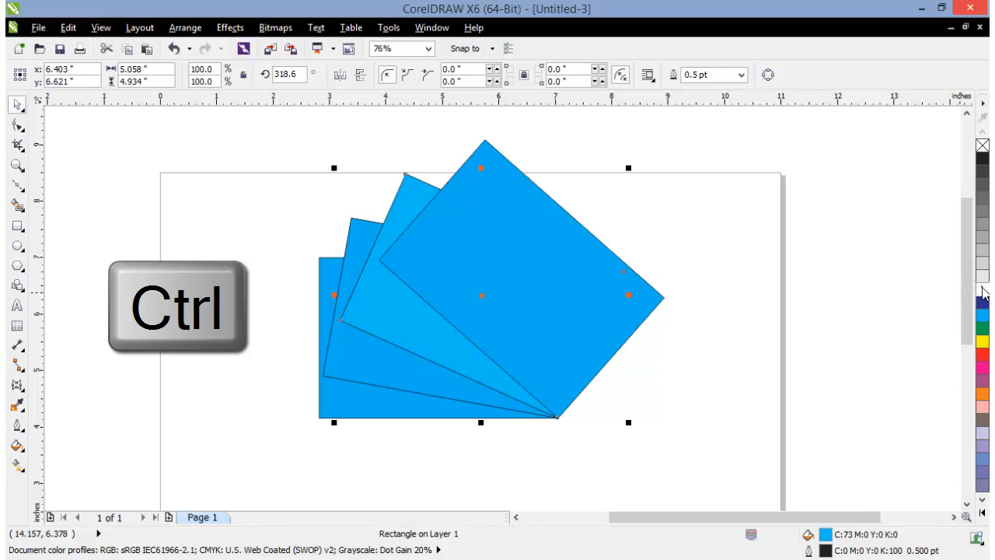
pyautogui.keyDown('ctrl'); pyautogui.click(983, 290); pyautogui.keyUp('ctrl')
pyautogui.click(899, 291)
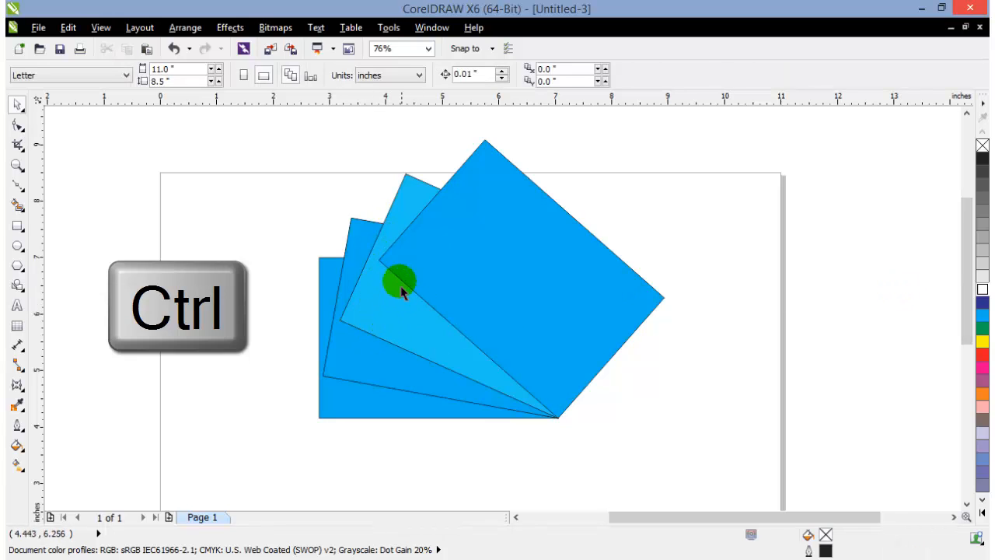
# Lighten the second rectangle from the back to a C:43 M:0 Y:0 K:0 fill by repeatedly mixing in white
pyautogui.click(360, 240)
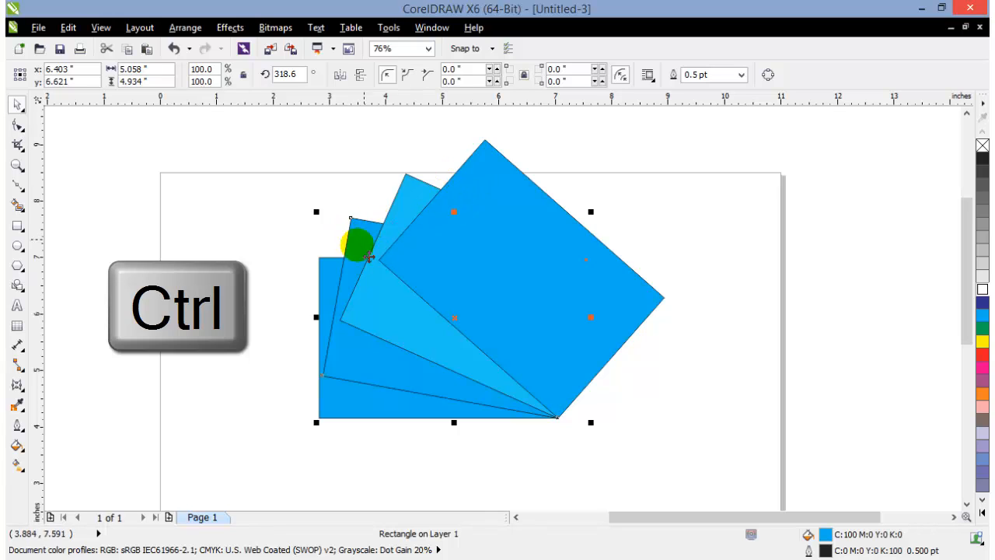
pyautogui.keyDown('ctrl'); pyautogui.click(984, 292); pyautogui.keyUp('ctrl')
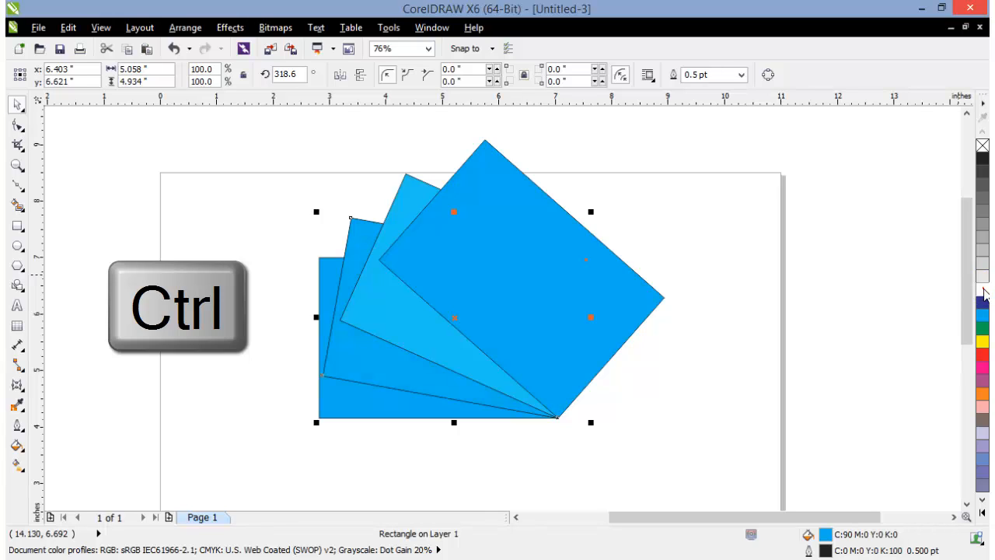
pyautogui.keyDown('ctrl'); pyautogui.click(983, 293); pyautogui.keyUp('ctrl')
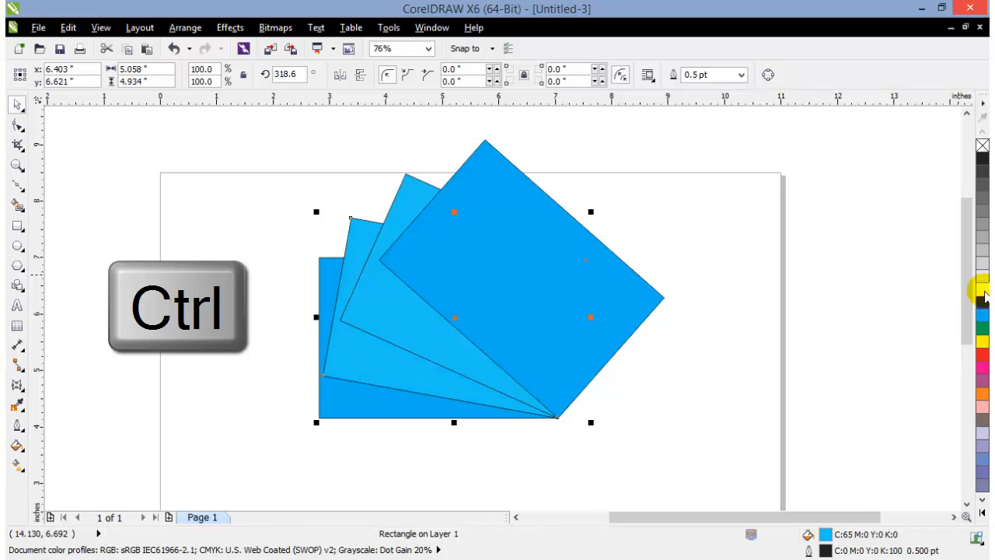
pyautogui.keyDown('ctrl'); pyautogui.click(983, 293); pyautogui.keyUp('ctrl')
pyautogui.keyDown('ctrl'); pyautogui.click(984, 293); pyautogui.keyUp('ctrl')
pyautogui.keyDown('ctrl'); pyautogui.click(985, 294); pyautogui.keyUp('ctrl')
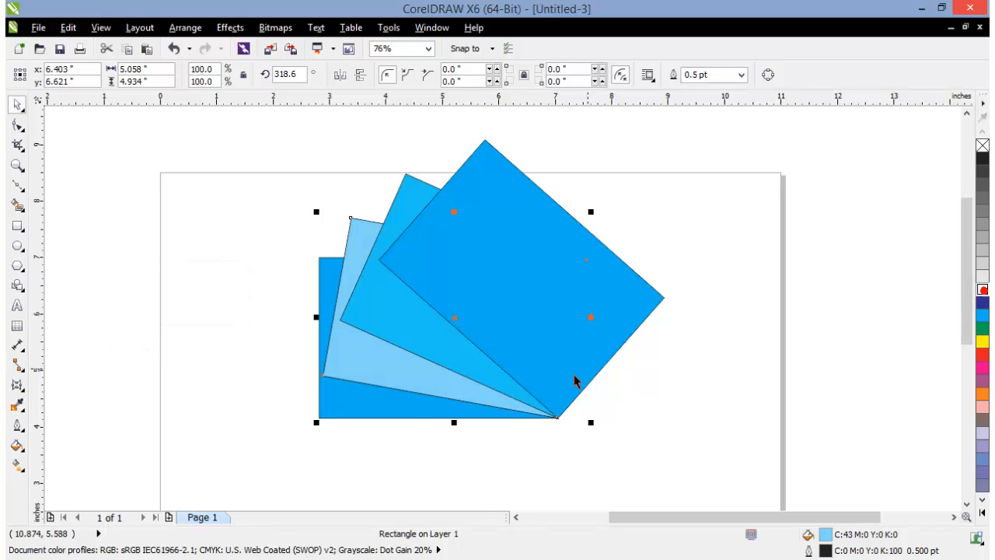
# Lighten the rearmost, unrotated rectangle to a C:21 M:0 Y:0 K:0 fill by repeatedly mixing in white
pyautogui.click(393, 416)
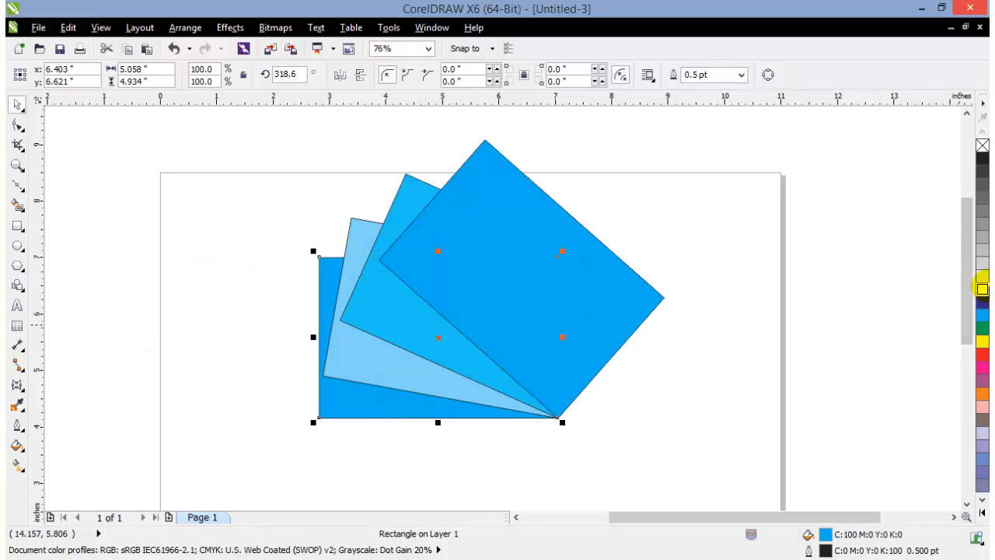
pyautogui.keyDown('ctrl'); pyautogui.click(984, 289); pyautogui.keyUp('ctrl')
pyautogui.keyDown('ctrl'); pyautogui.click(985, 289); pyautogui.keyUp('ctrl')
pyautogui.keyDown('ctrl'); pyautogui.click(984, 289); pyautogui.keyUp('ctrl')
pyautogui.keyDown('ctrl'); pyautogui.click(984, 289); pyautogui.keyUp('ctrl')
pyautogui.keyDown('ctrl'); pyautogui.click(984, 290); pyautogui.keyUp('ctrl')
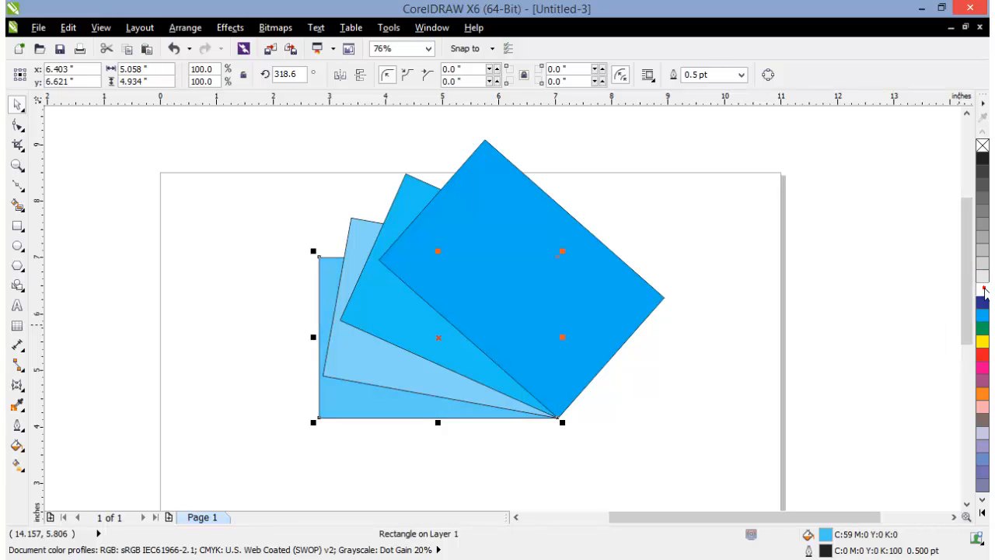
pyautogui.keyDown('ctrl'); pyautogui.click(984, 289); pyautogui.keyUp('ctrl')
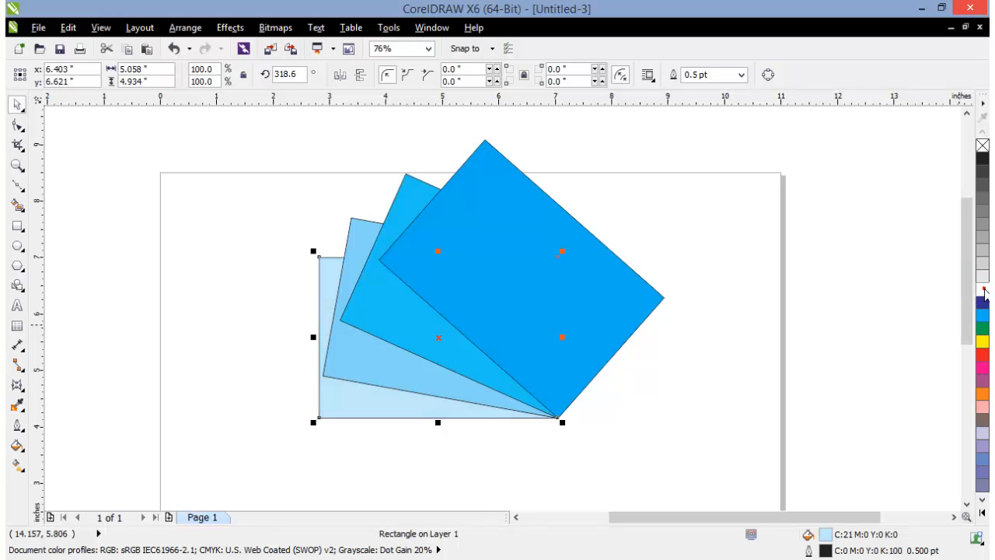
pyautogui.click(865, 338)
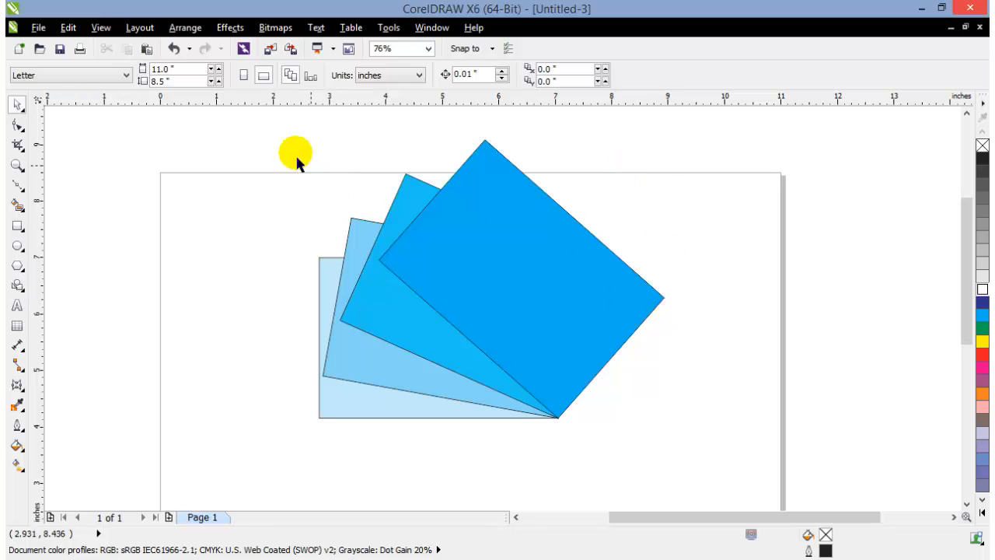
# Remove the outlines from all four rectangles of the fan
pyautogui.moveTo(239, 130); pyautogui.dragTo(741, 487)
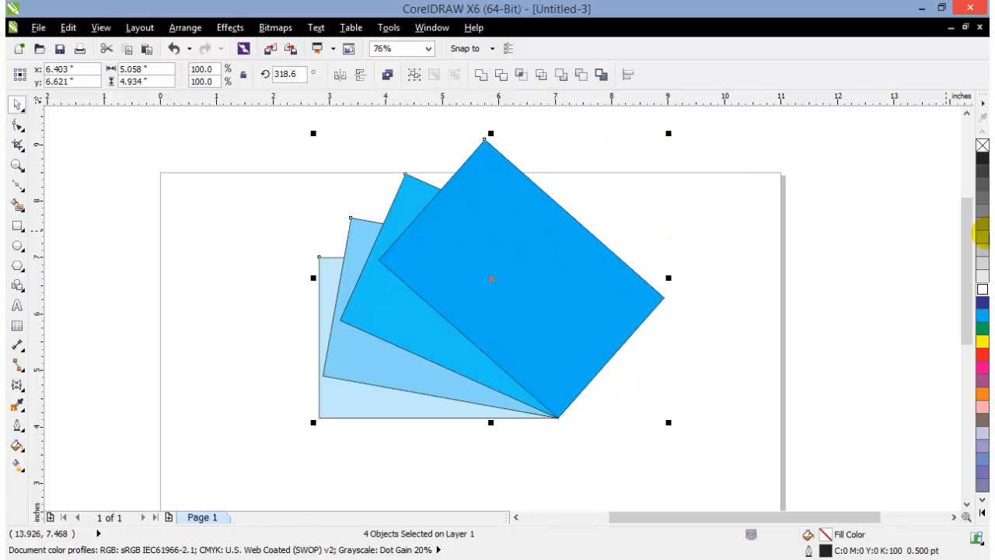
pyautogui.rightClick(982, 147)
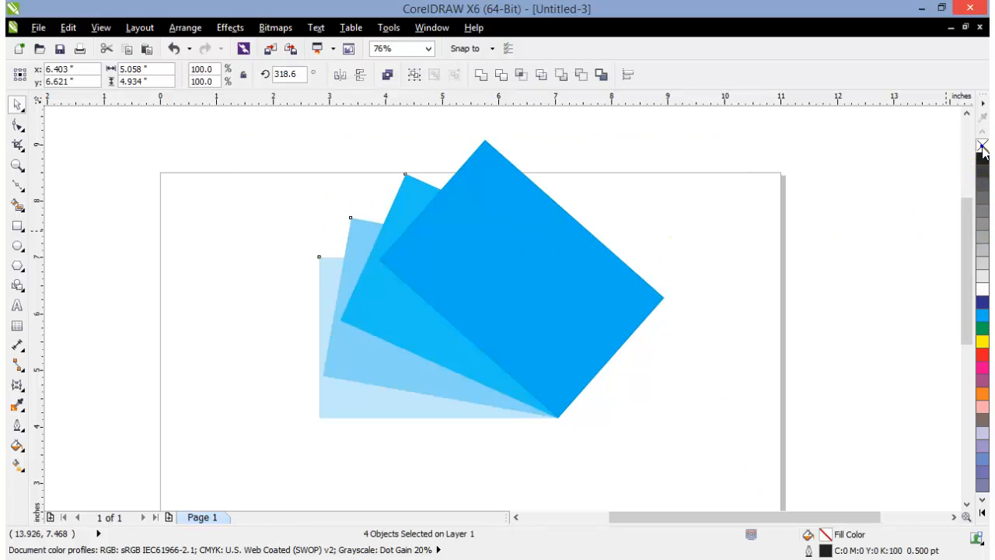
pyautogui.click(877, 210)
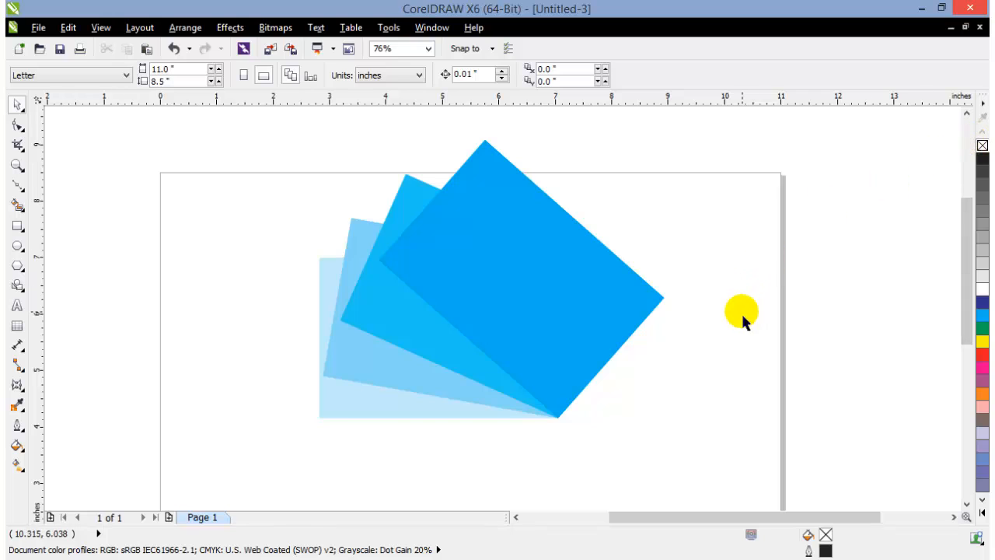
pyautogui.scroll(-2, 741, 322)
pyautogui.scroll(2, 702, 332)
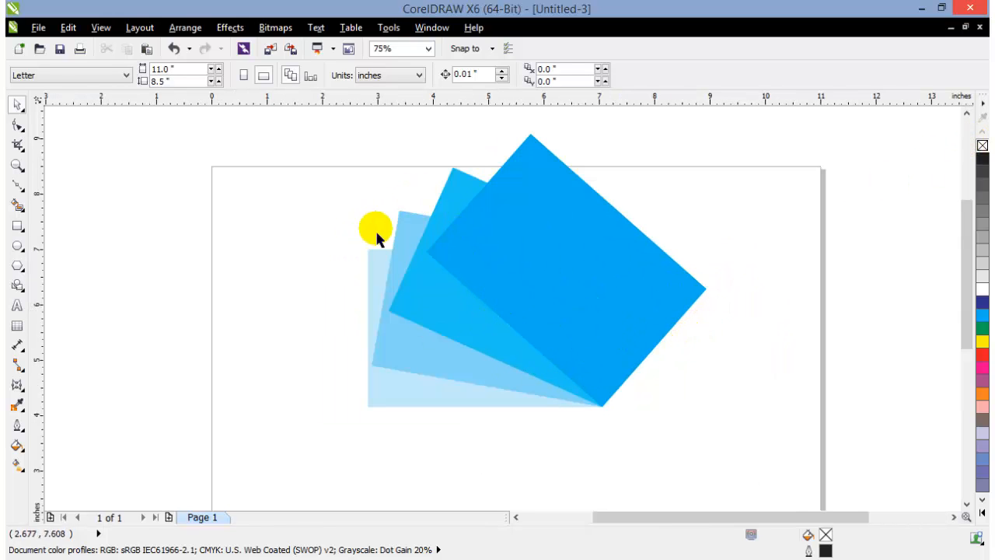
# Move the whole fan of four rectangles off the page to its upper left and delete it
pyautogui.moveTo(308, 138); pyautogui.dragTo(786, 473)
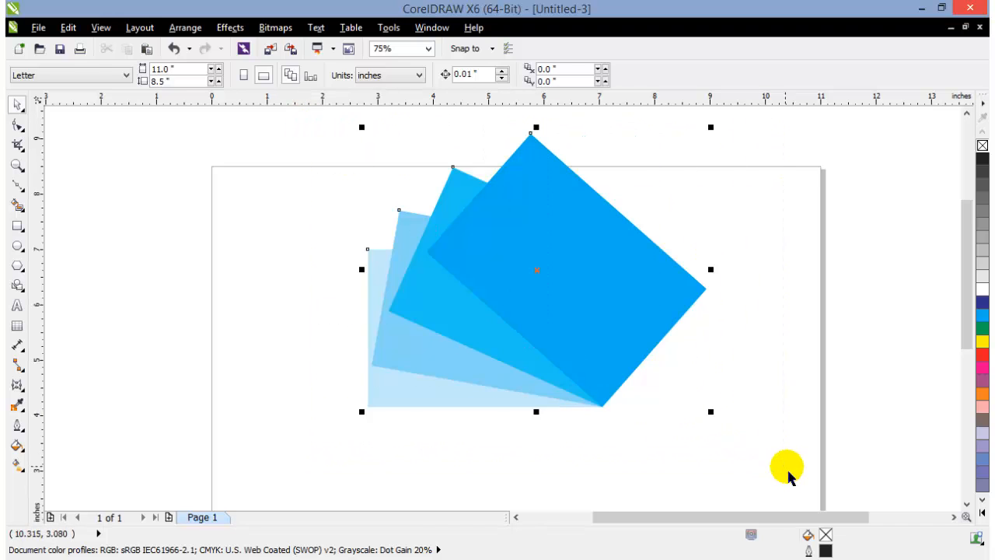
pyautogui.scroll(-2, 790, 476)
pyautogui.moveTo(699, 413); pyautogui.dragTo(384, 305)
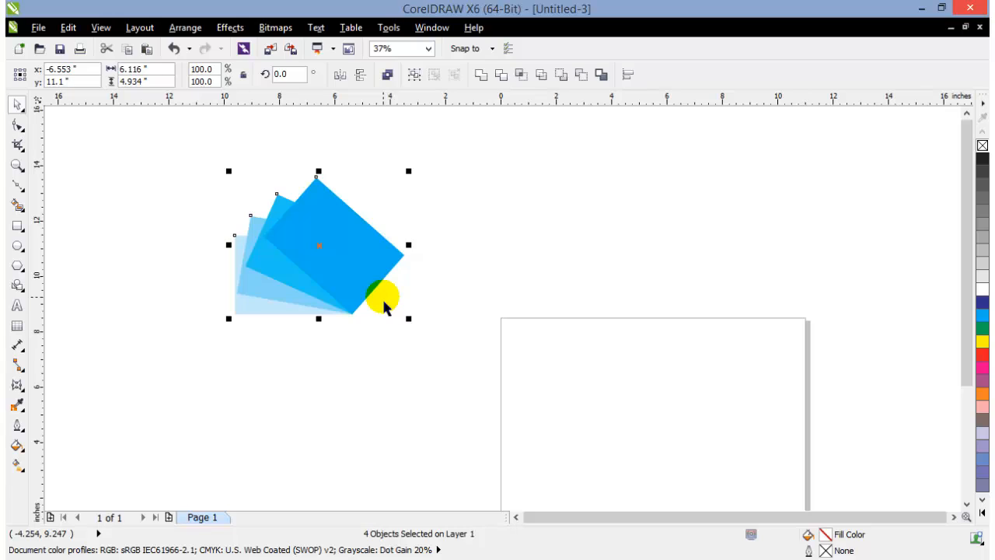
pyautogui.press('Delete')
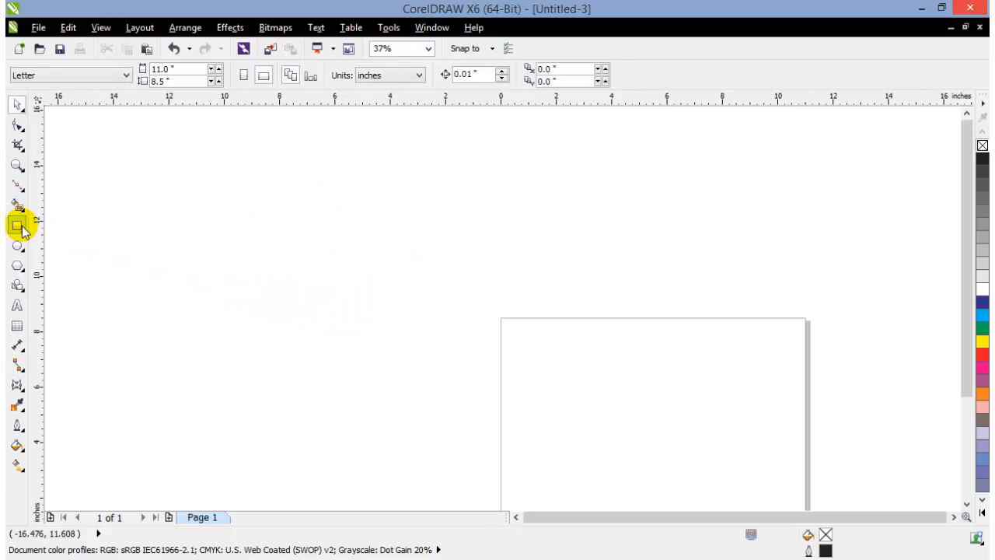
# Switch the Letter page to portrait orientation, 8.5 by 11 inches, and fit the page in the view
pyautogui.click(245, 75)
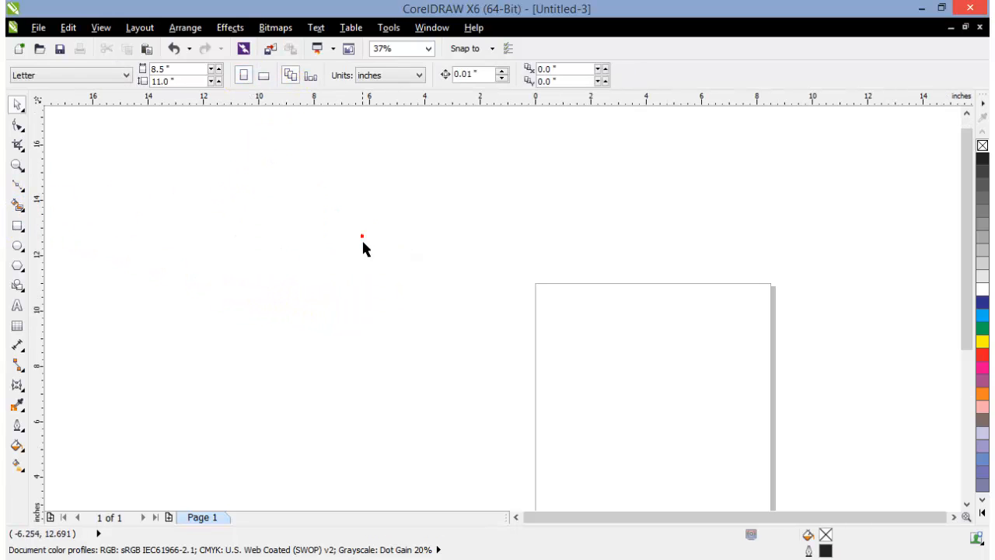
pyautogui.click(363, 243)
pyautogui.click(17, 165)
pyautogui.moveTo(513, 270); pyautogui.dragTo(805, 464)
pyautogui.click(14, 103)
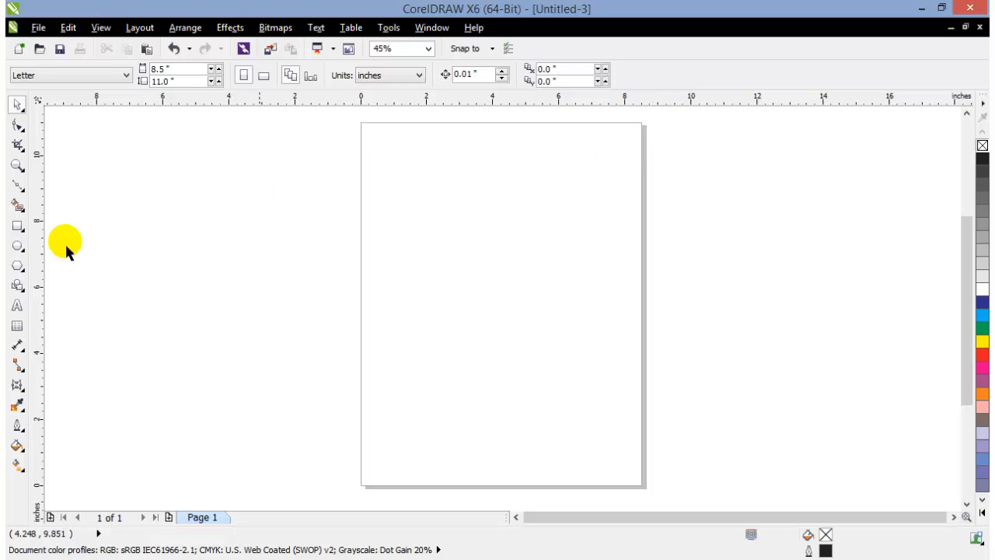
# Draw a straight Bézier line about 9.4 inches wide, sloping down across the page's upper part, and shift it slightly upward
pyautogui.click(15, 189)
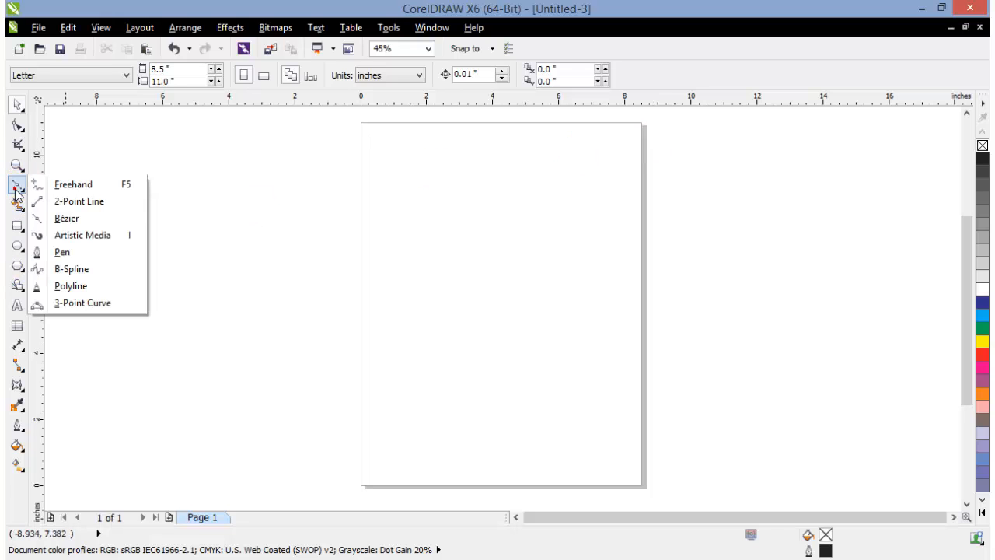
pyautogui.click(62, 218)
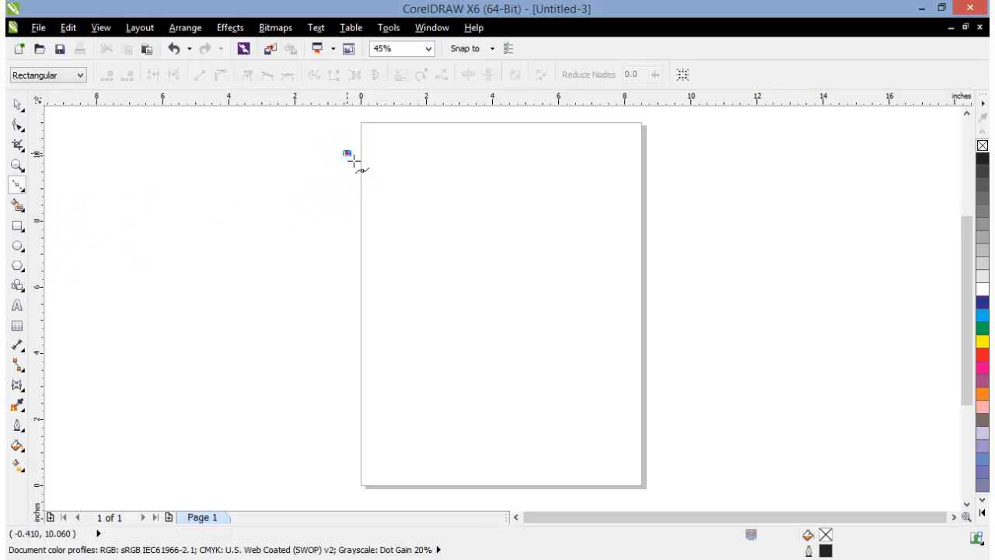
pyautogui.click(658, 199)
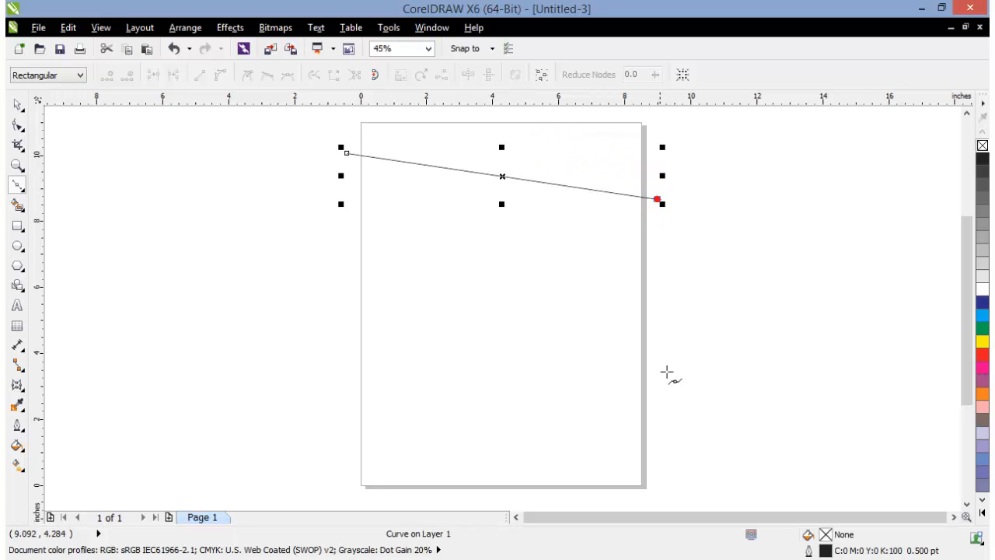
pyautogui.click(17, 103)
pyautogui.click(379, 185)
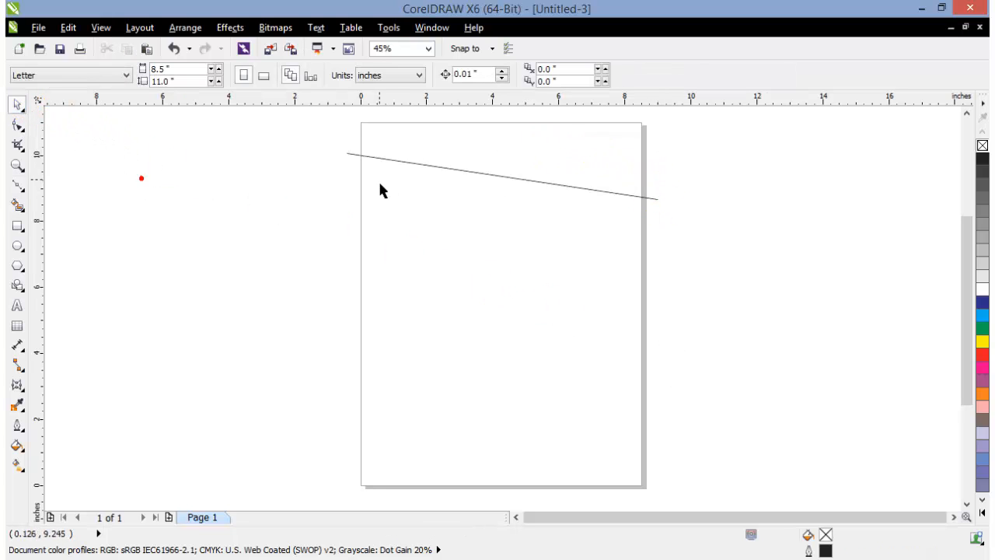
pyautogui.click(403, 161)
pyautogui.moveTo(408, 163); pyautogui.dragTo(404, 153)
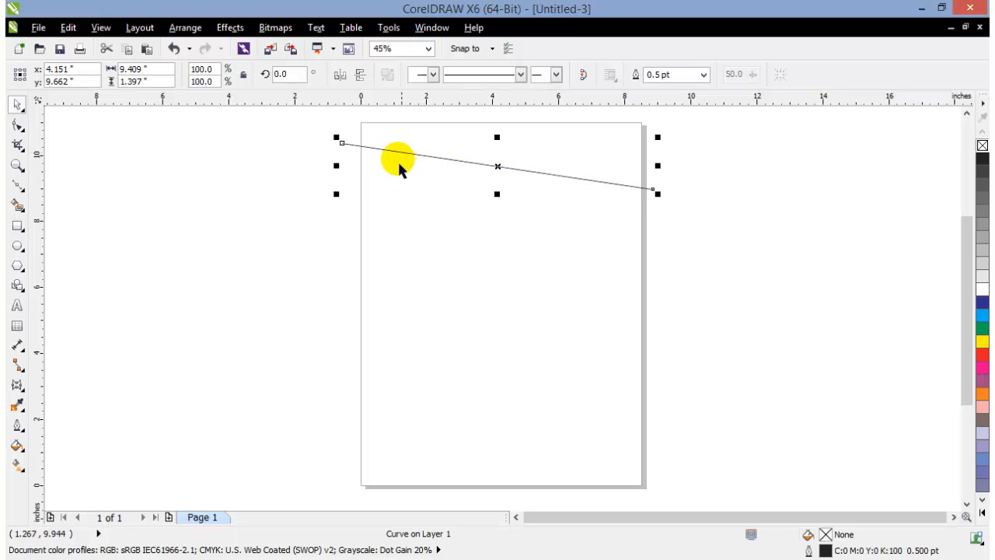
# Convert the straight line across the page's upper part from a line segment to an editable curve with the Shape tool
pyautogui.click(19, 129)
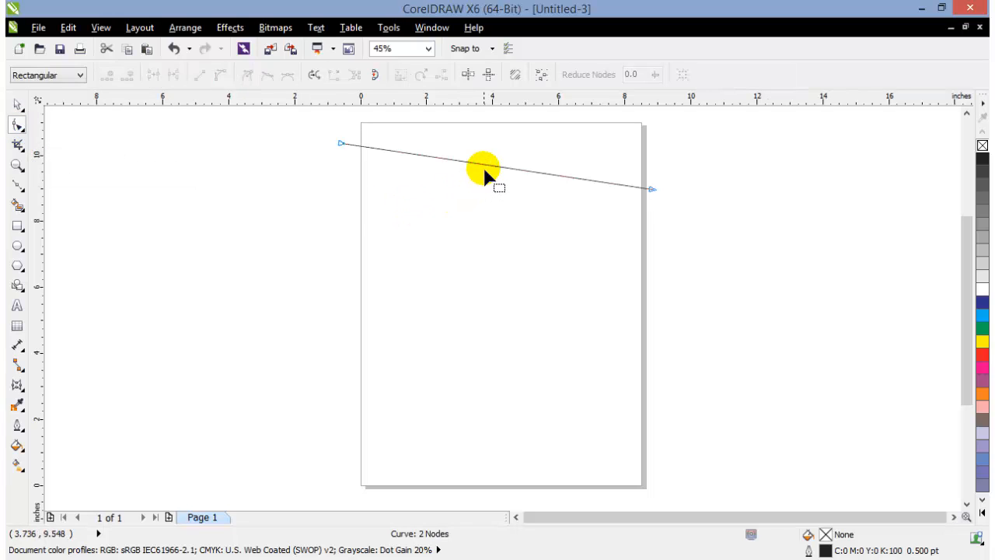
pyautogui.click(483, 165)
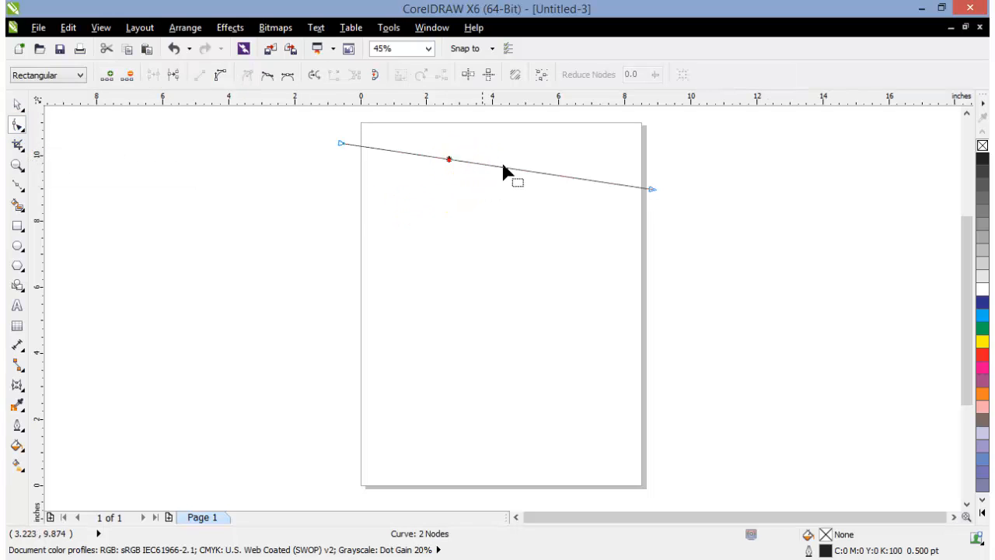
pyautogui.click(524, 170)
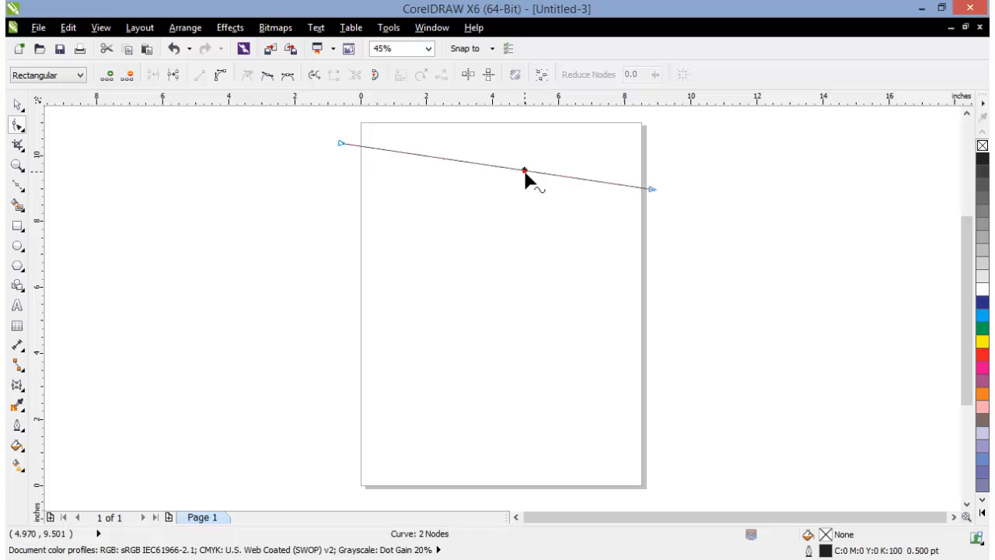
pyautogui.click(223, 81)
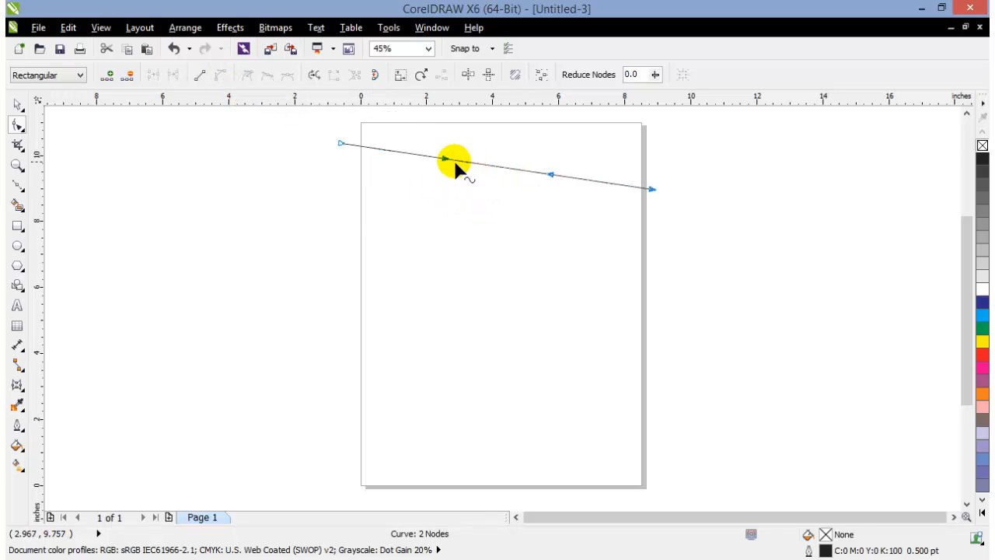
# Bend the curve into a gentle S by pulling its left control handle up and right and its right control handle down
pyautogui.moveTo(445, 159); pyautogui.dragTo(470, 129)
pyautogui.click(565, 180)
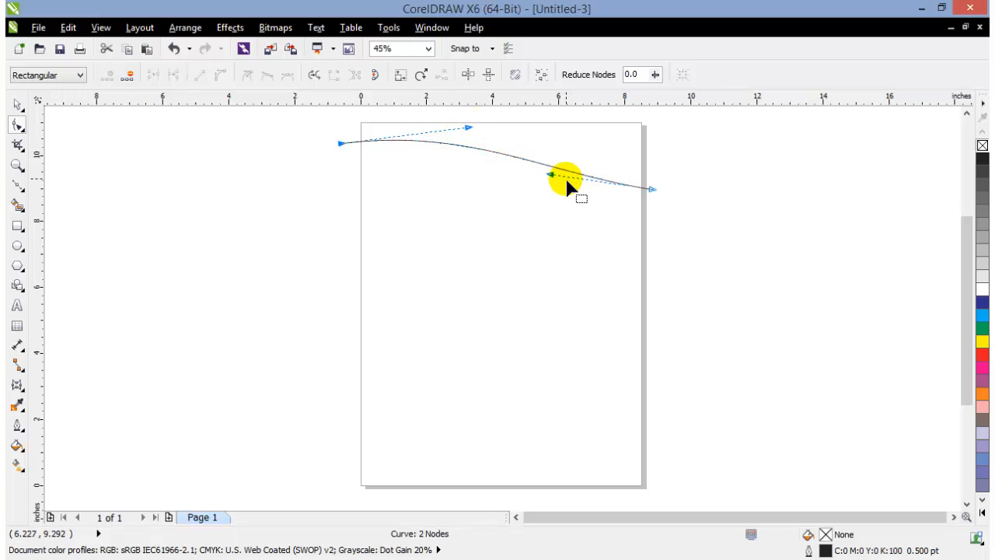
pyautogui.moveTo(554, 176); pyautogui.dragTo(550, 213)
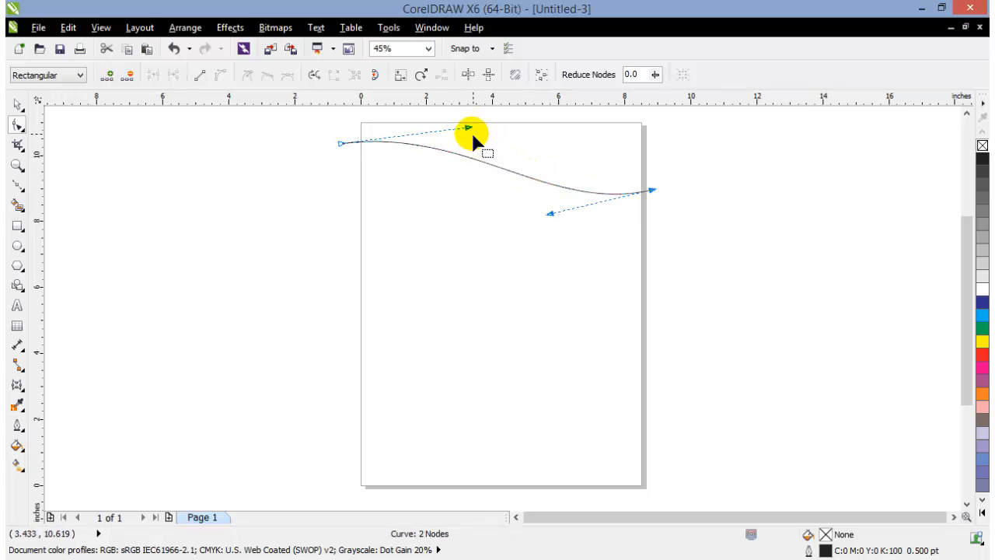
pyautogui.moveTo(470, 129); pyautogui.dragTo(543, 131)
pyautogui.click(653, 191)
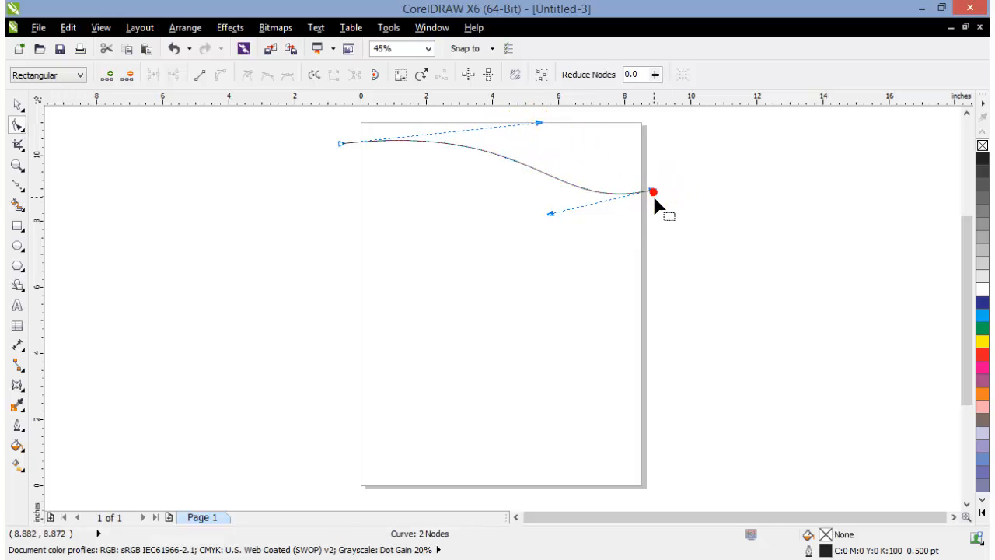
pyautogui.click(17, 104)
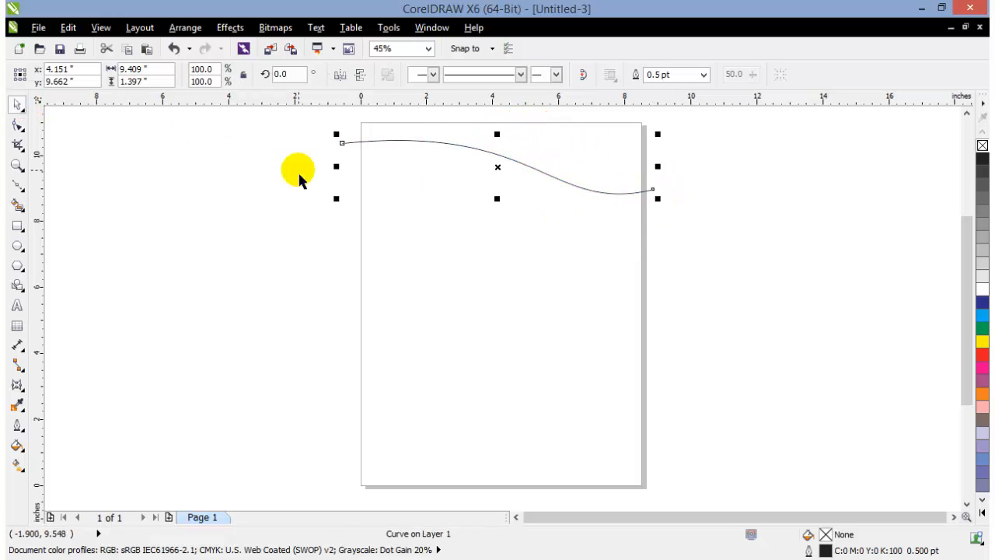
# Lower the curve's left end node and raise its right end node so the curve climbs toward the right
pyautogui.click(17, 124)
pyautogui.moveTo(336, 143); pyautogui.dragTo(338, 200)
pyautogui.click(652, 190)
pyautogui.moveTo(653, 191); pyautogui.dragTo(652, 143)
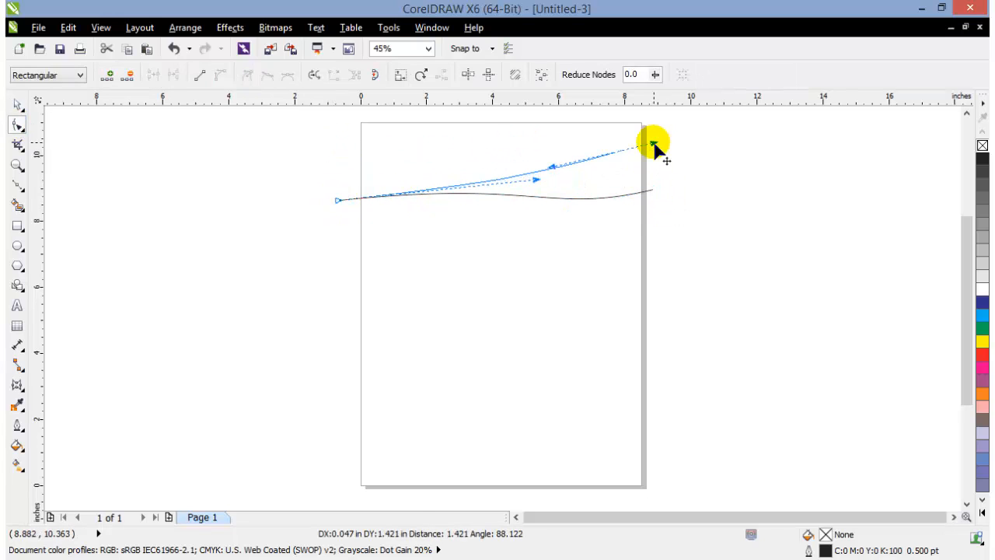
# Adjust both control handles to form a wave with a crest on the left and a dip on the right
pyautogui.click(550, 183)
pyautogui.moveTo(535, 181); pyautogui.dragTo(451, 175)
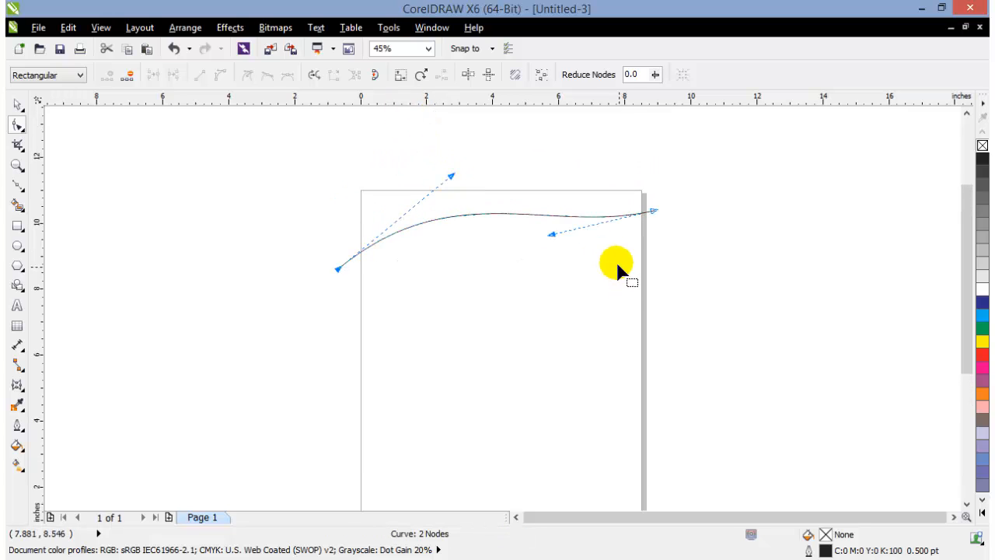
pyautogui.click(554, 238)
pyautogui.click(654, 214)
pyautogui.moveTo(557, 233); pyautogui.dragTo(539, 283)
pyautogui.click(456, 187)
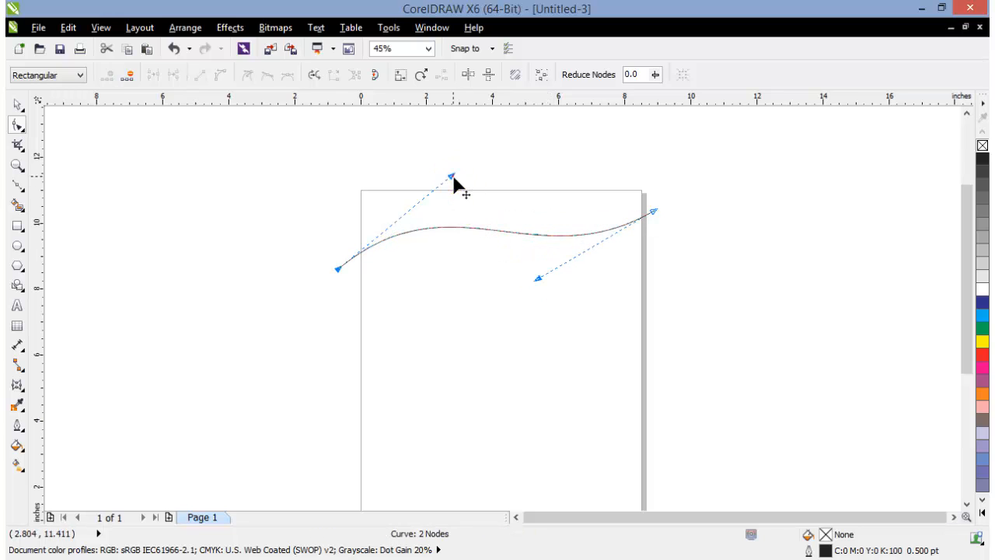
pyautogui.moveTo(456, 186); pyautogui.dragTo(475, 158)
pyautogui.click(18, 104)
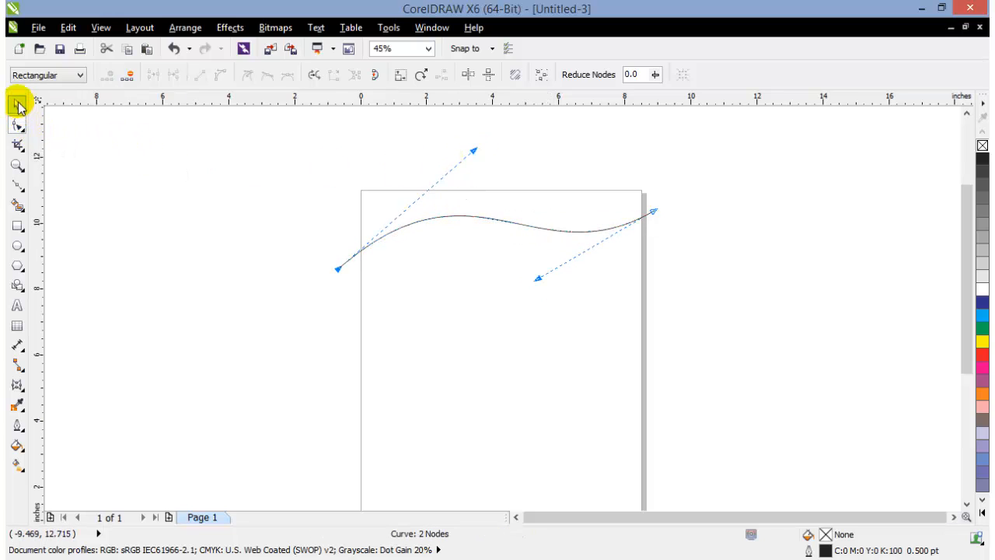
pyautogui.click(160, 213)
# Add a rectangle that exactly matches the 8.5 by 11 inch page and deselect it
pyautogui.moveTo(967, 283); pyautogui.dragTo(976, 302)
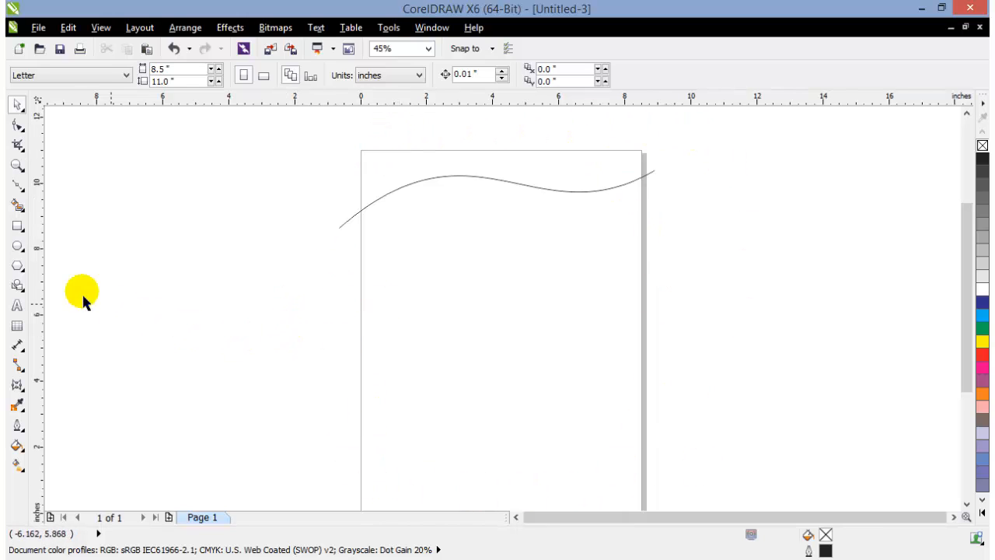
pyautogui.doubleClick(16, 227)
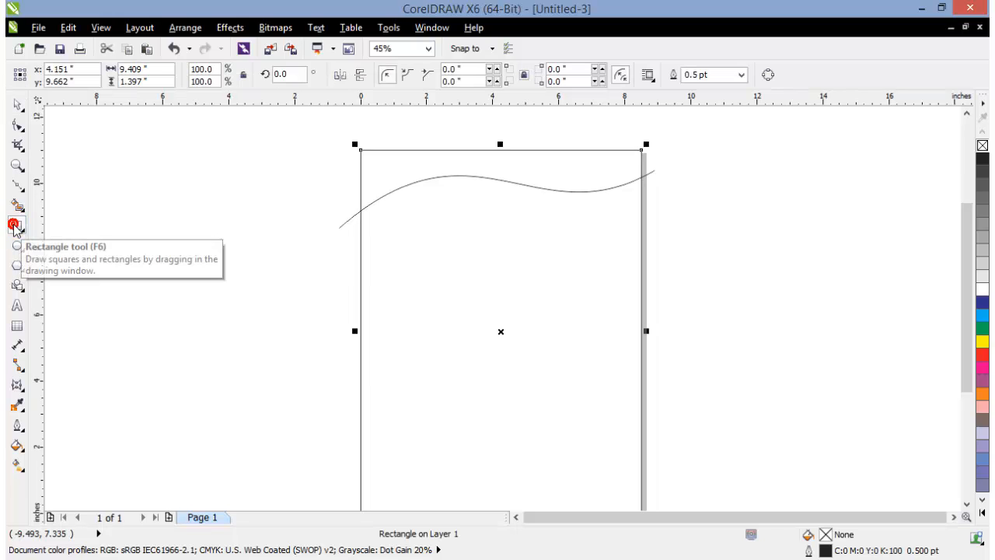
pyautogui.click(15, 106)
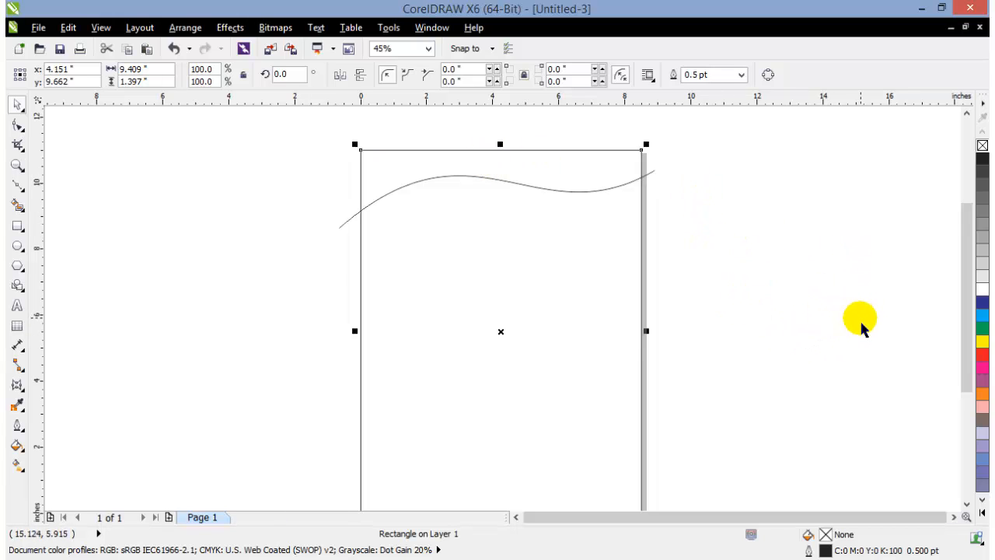
pyautogui.click(790, 318)
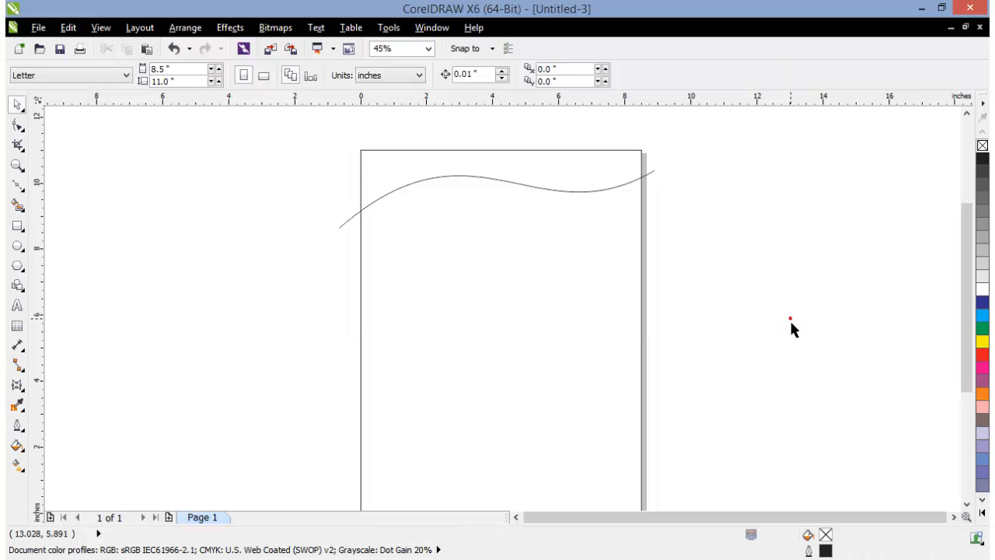
# Place a copy of the wavy curve about 9 inches straight below the original, near the page's lower edge
pyautogui.hotkey('shift', 'F4')
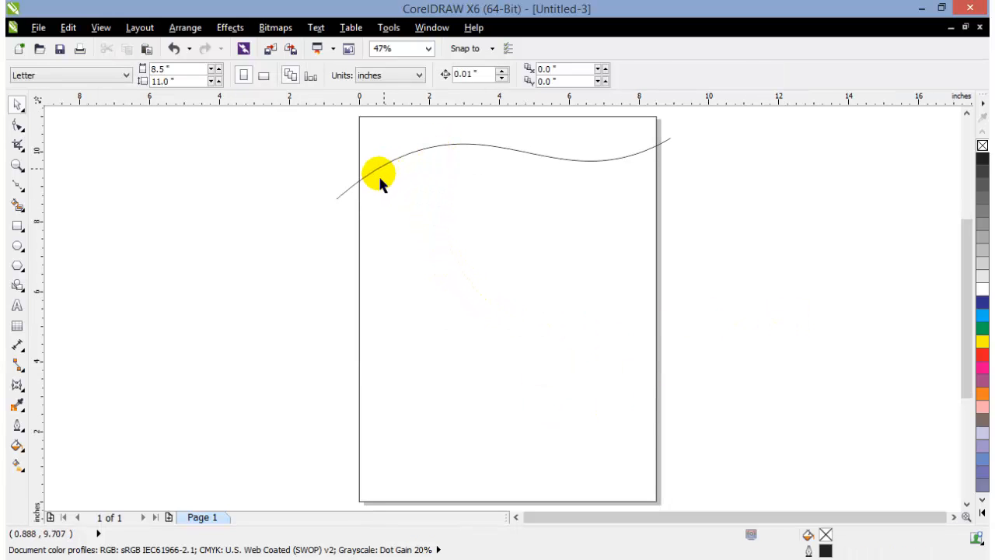
pyautogui.click(344, 195)
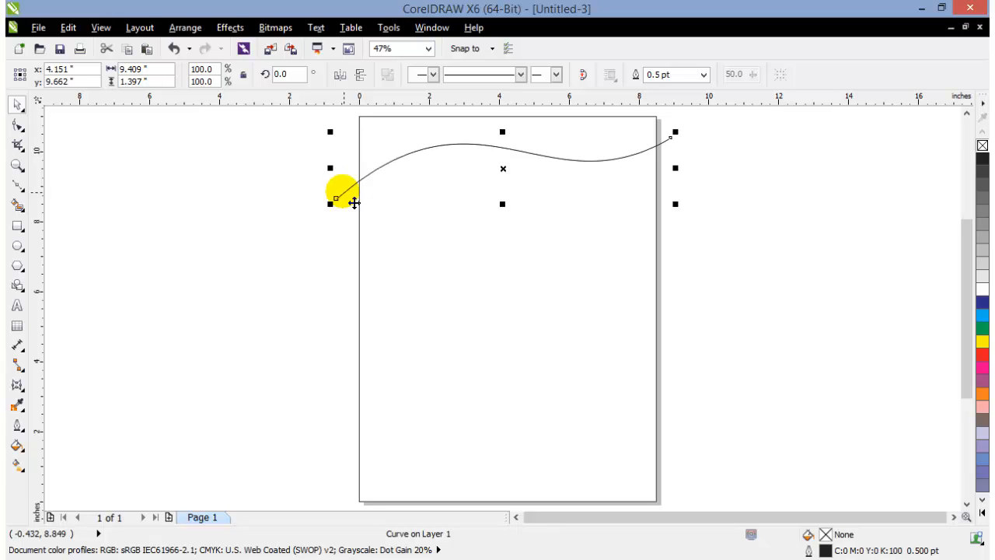
pyautogui.click(500, 169)
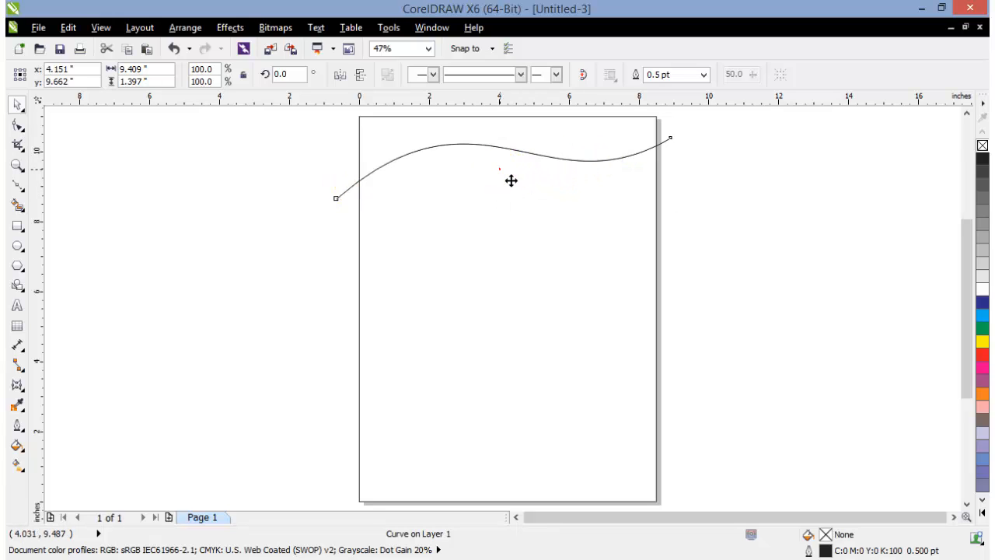
pyautogui.moveTo(510, 181); pyautogui.dragTo(511, 496)
pyautogui.click(738, 430)
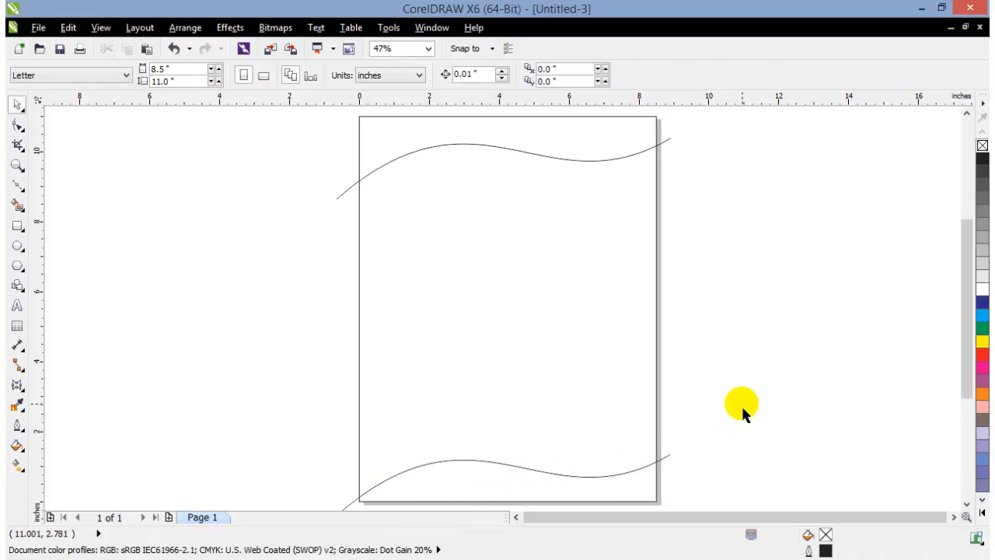
# Try rotating the upper curve by about 6.9° around its own center and undo the rotation
pyautogui.click(340, 199)
pyautogui.click(341, 198)
pyautogui.click(342, 201)
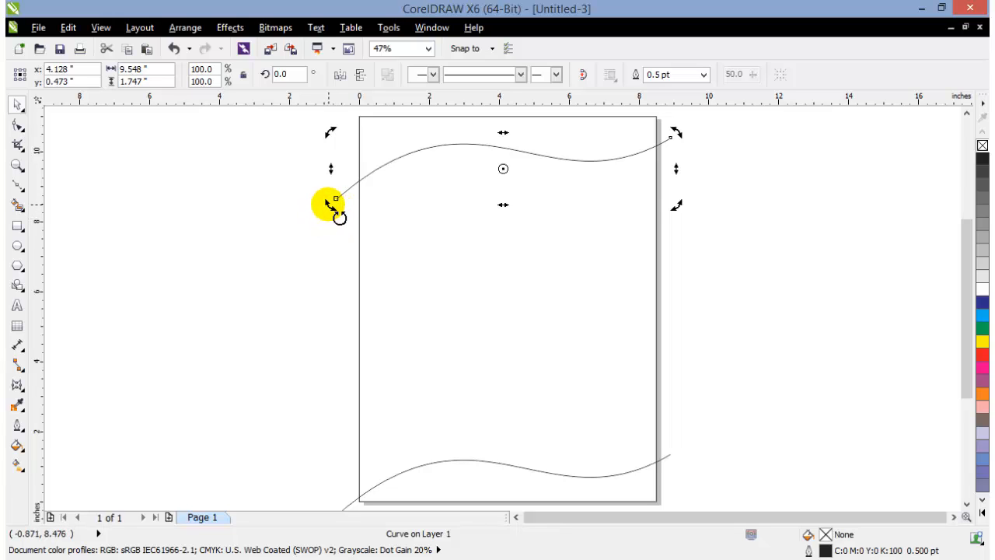
pyautogui.moveTo(332, 204); pyautogui.dragTo(339, 224)
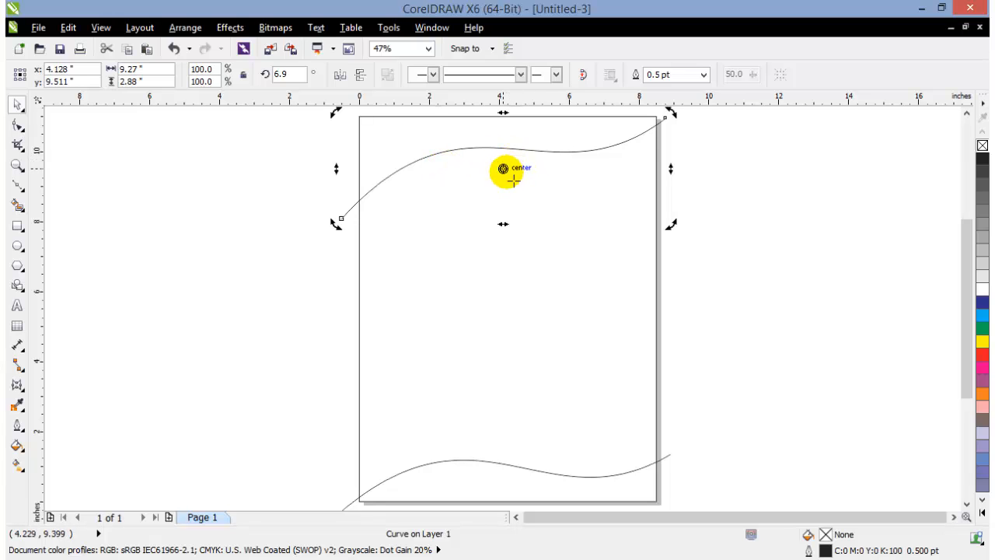
pyautogui.hotkey('ctrl', 'z')
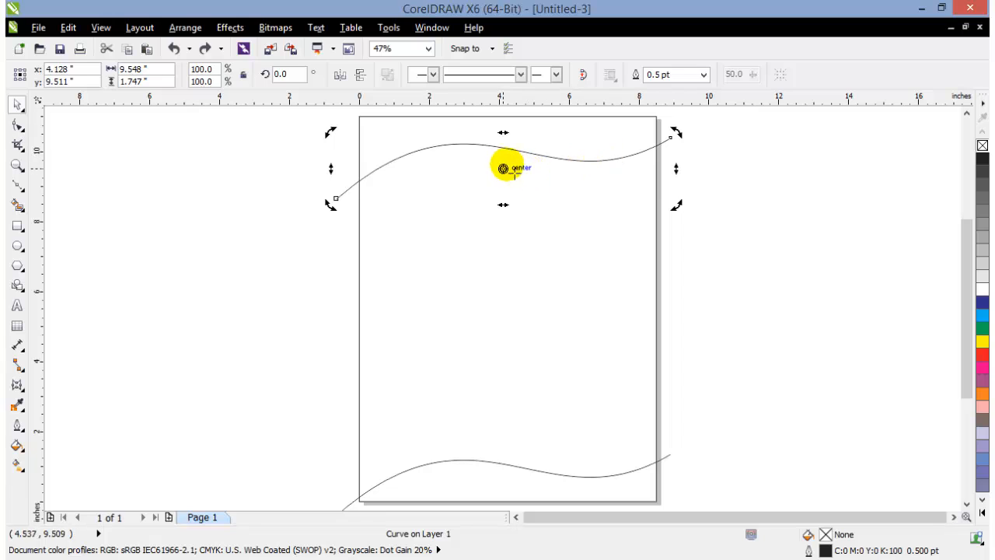
pyautogui.moveTo(503, 168)
pyautogui.mouseDown()
pyautogui.moveTo(651, 147)
pyautogui.moveTo(503, 188)
pyautogui.moveTo(662, 138)
pyautogui.moveTo(503, 169)
pyautogui.mouseUp()
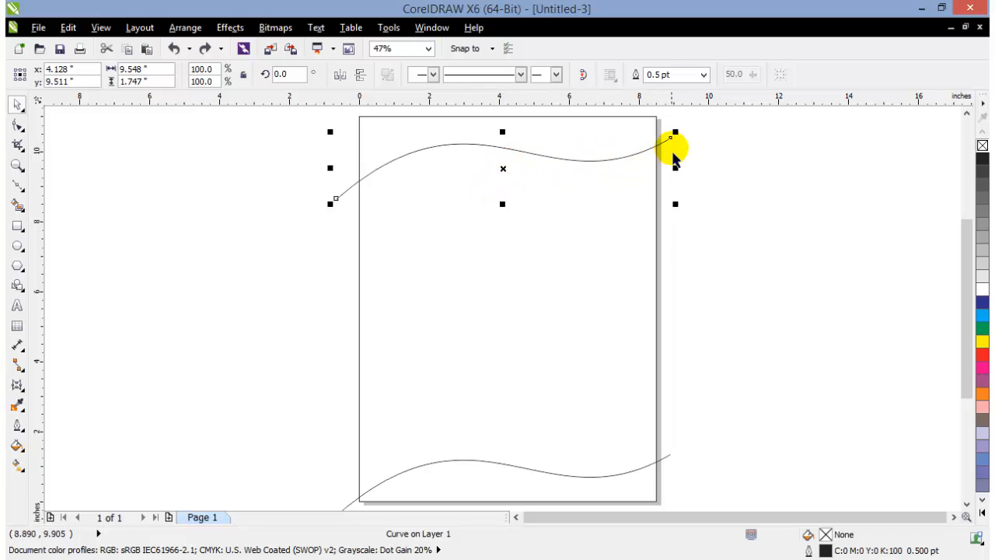
# Check the Snap to Objects setting, try moving the upper curve slightly down and left, and undo the move
pyautogui.click(99, 28)
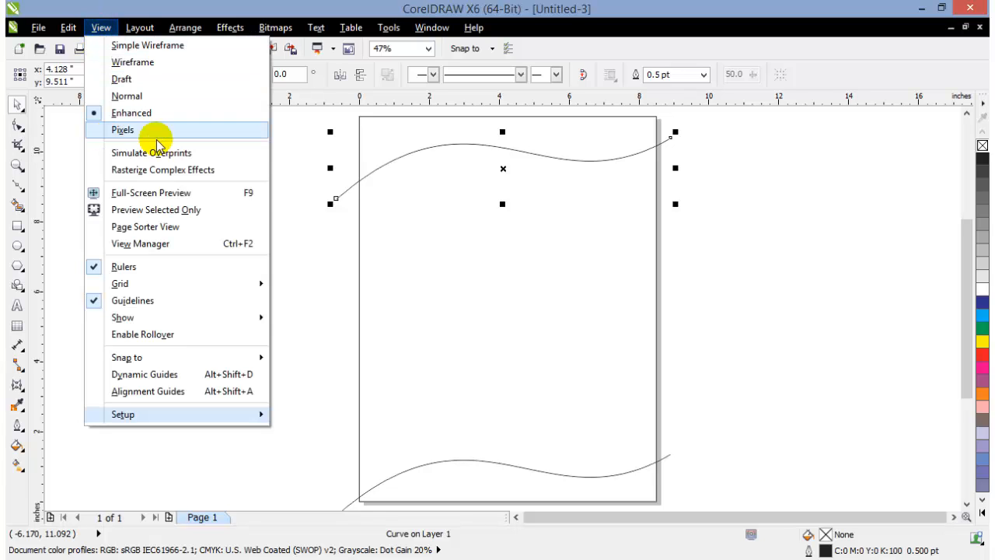
pyautogui.moveTo(143, 358)
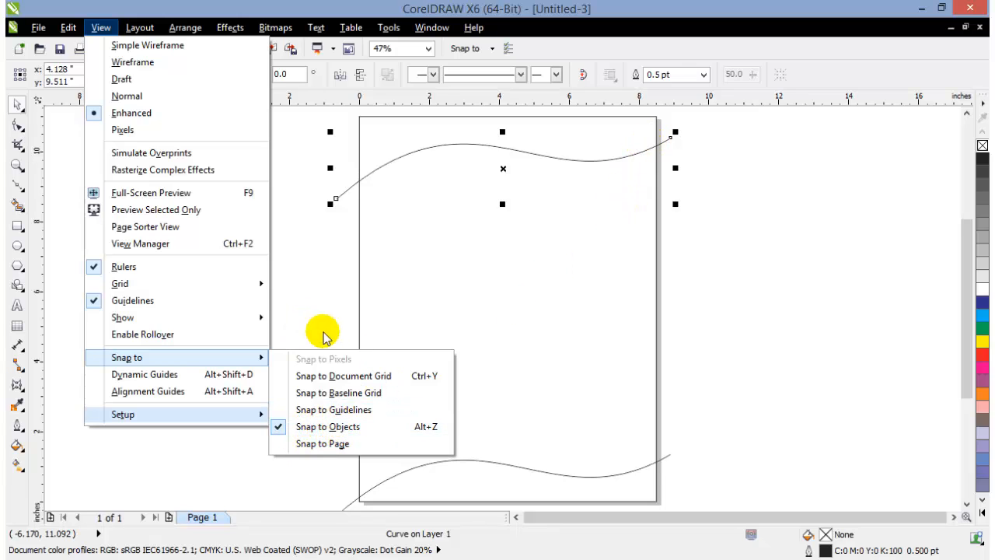
pyautogui.click(306, 290)
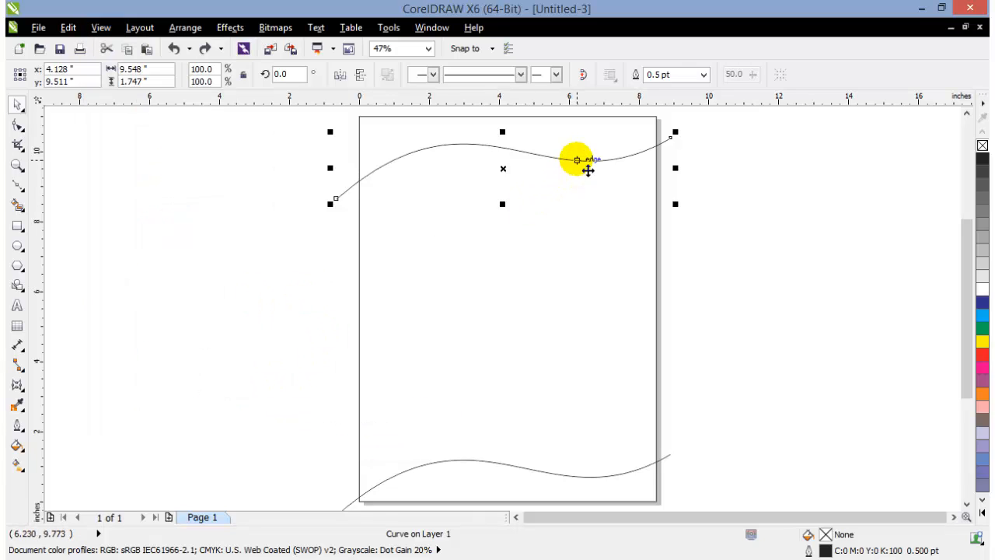
pyautogui.moveTo(588, 172); pyautogui.dragTo(579, 199)
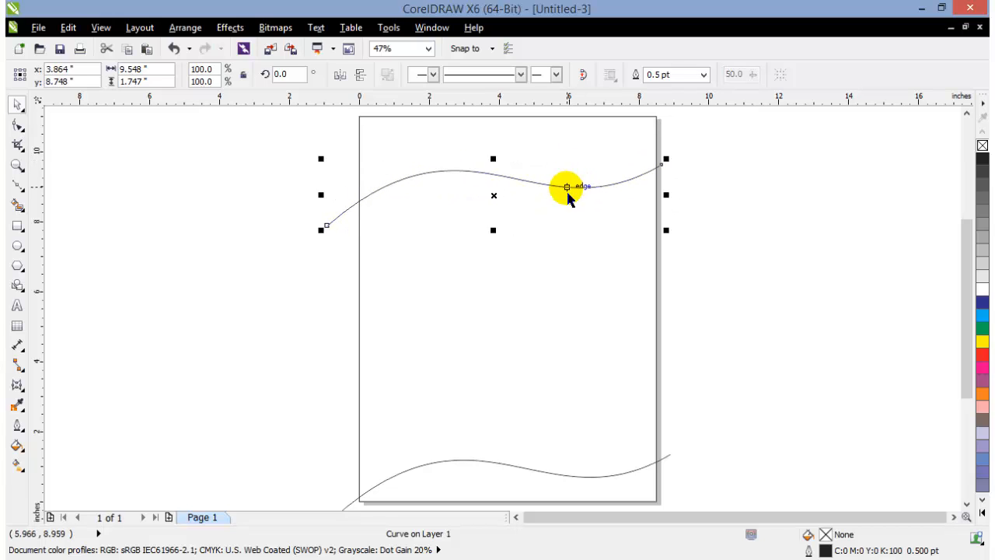
pyautogui.hotkey('ctrl', 'z')
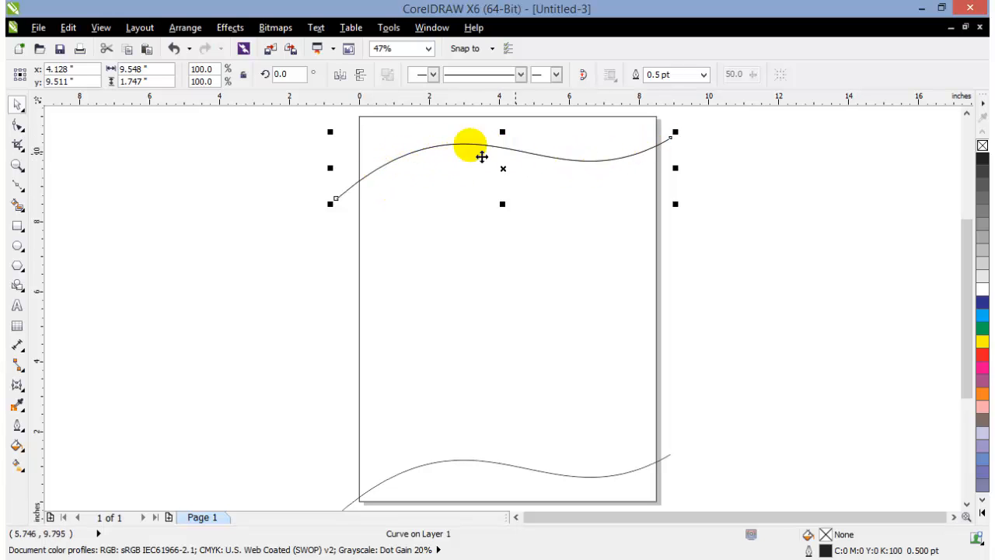
# Move the upper curve's rotation center to its crossing with the page's right edge and create copies rotated to about 2.5°, 4.0° and 6.2°
pyautogui.click(528, 163)
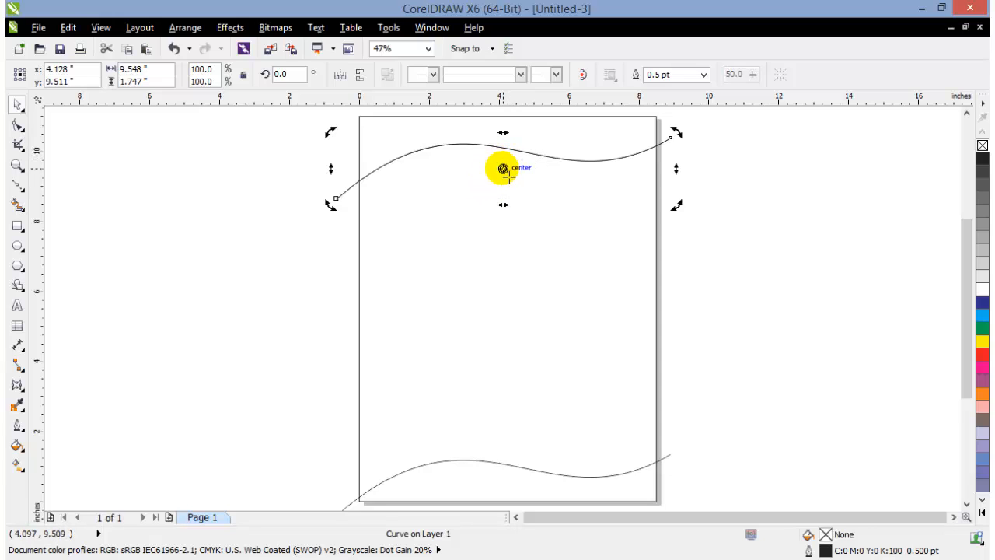
pyautogui.moveTo(503, 168)
pyautogui.mouseDown()
pyautogui.moveTo(646, 150)
pyautogui.moveTo(660, 118)
pyautogui.moveTo(667, 165)
pyautogui.moveTo(602, 124)
pyautogui.moveTo(662, 165)
pyautogui.moveTo(662, 148)
pyautogui.moveTo(636, 165)
pyautogui.moveTo(487, 154)
pyautogui.moveTo(653, 161)
pyautogui.moveTo(469, 155)
pyautogui.moveTo(360, 187)
pyautogui.moveTo(667, 157)
pyautogui.moveTo(657, 147)
pyautogui.mouseUp()
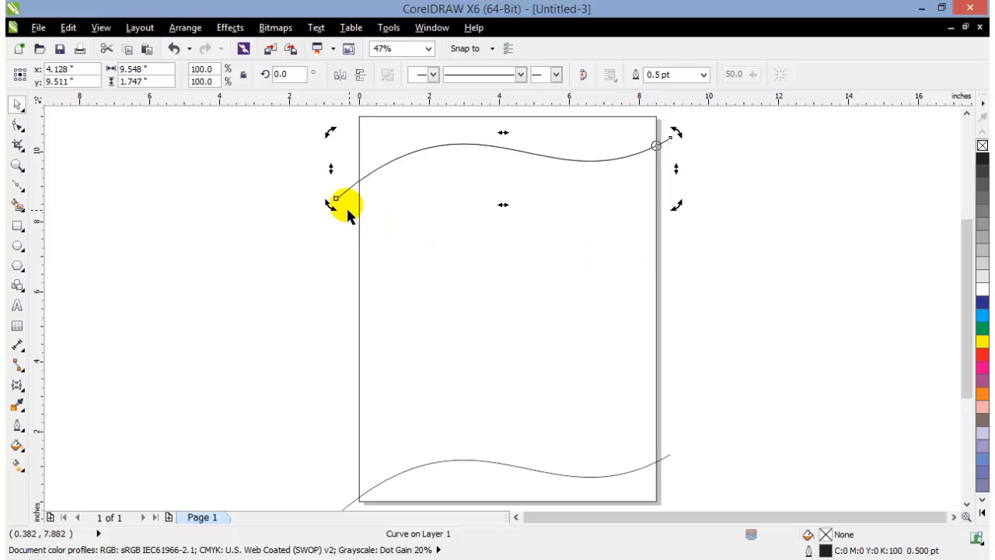
pyautogui.moveTo(342, 148); pyautogui.dragTo(337, 160)
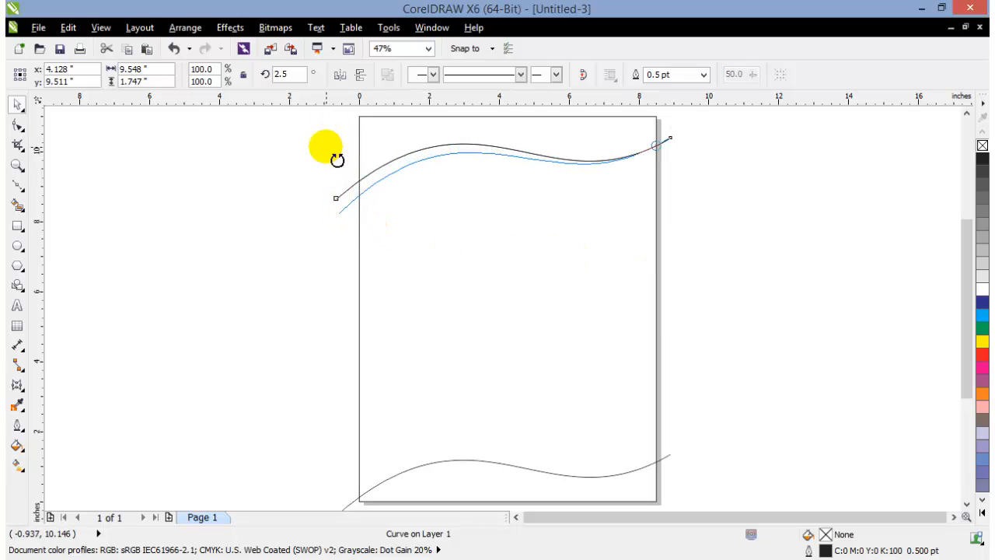
pyautogui.moveTo(336, 160); pyautogui.dragTo(337, 160)
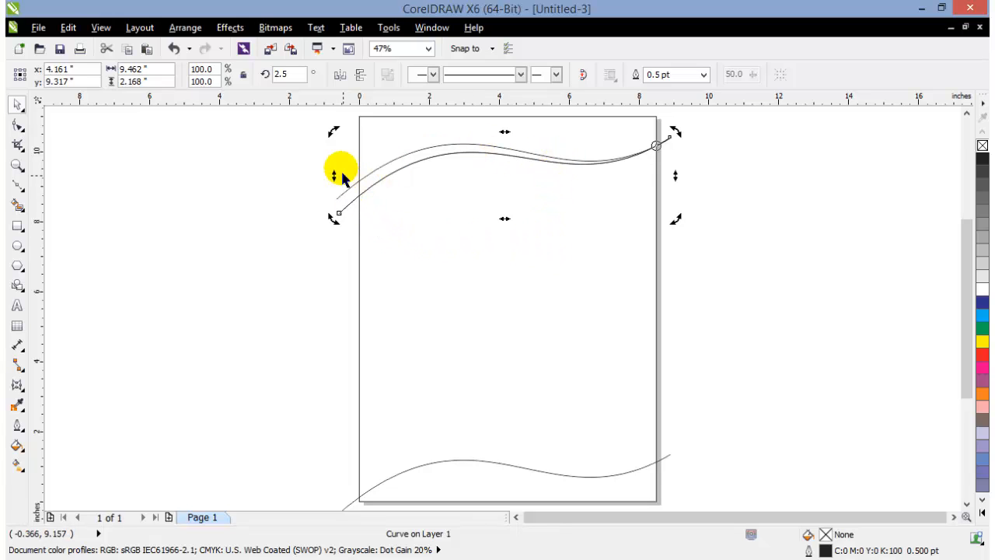
pyautogui.moveTo(332, 133); pyautogui.dragTo(339, 152)
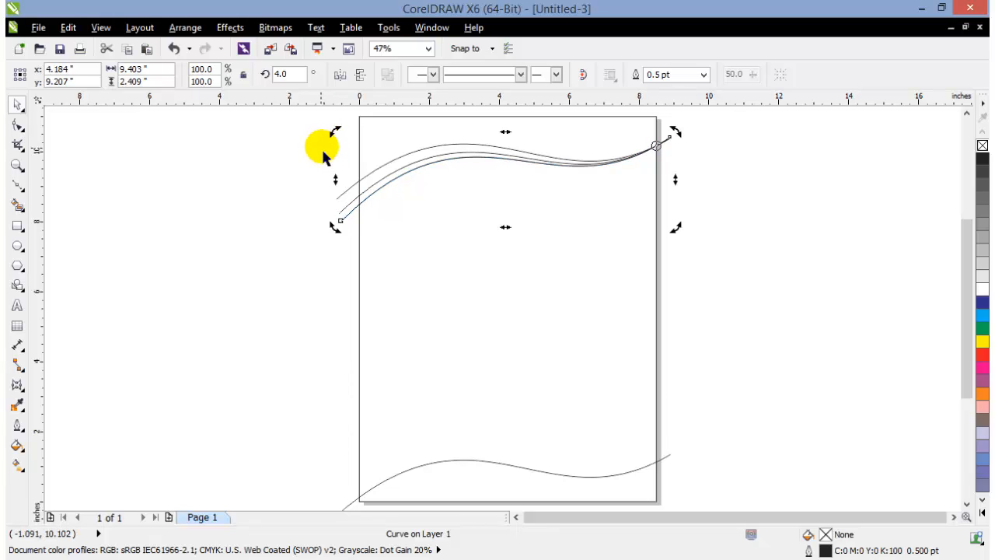
pyautogui.moveTo(334, 140); pyautogui.dragTo(340, 156)
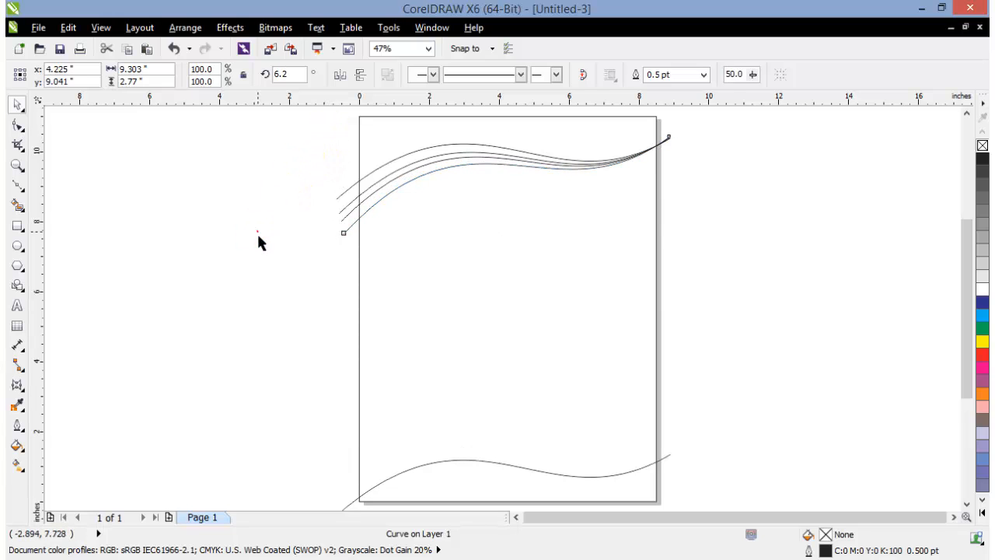
# Move the lower curve's rotation center to its crossing with the page's left edge and create three rotated copies, the last two at about 6.1° and 7.6°
pyautogui.click(365, 192)
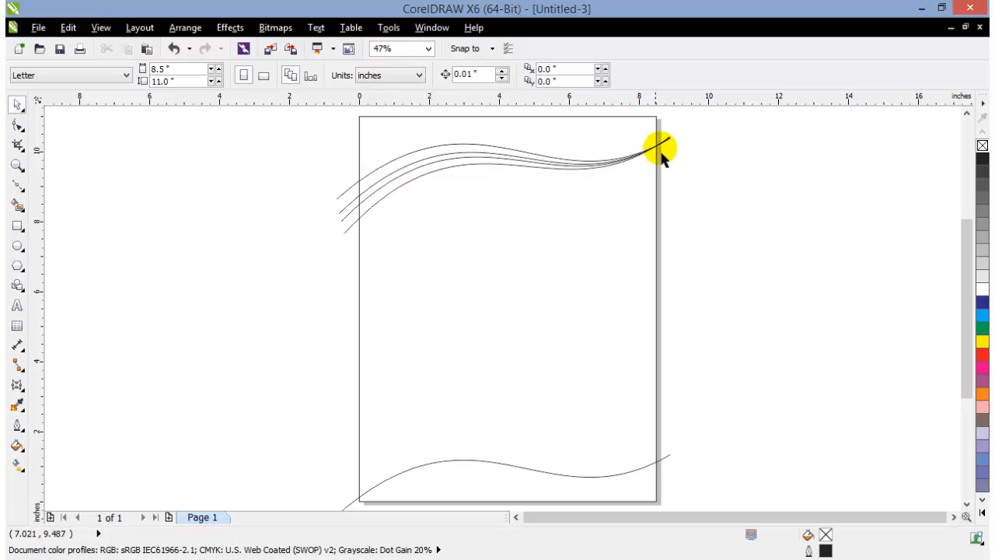
pyautogui.click(556, 482)
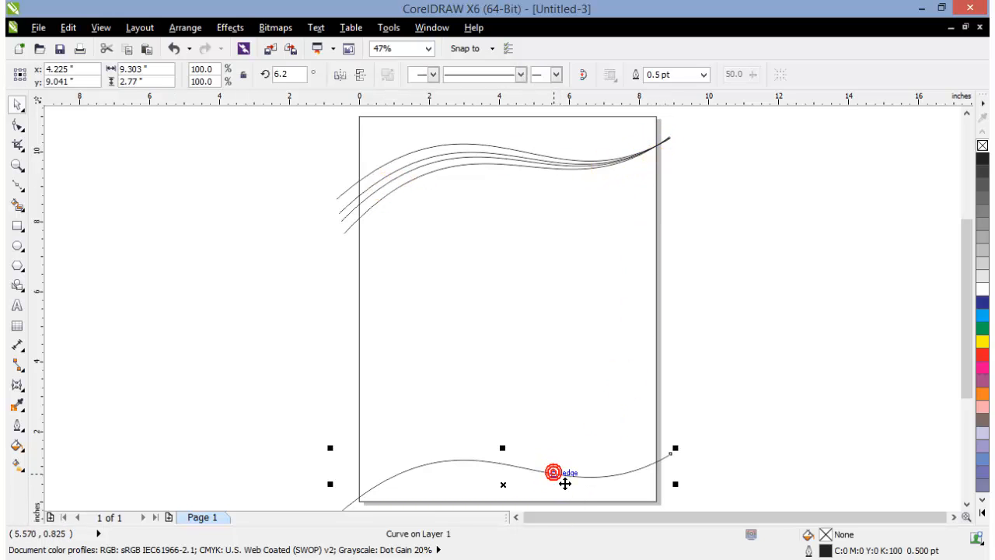
pyautogui.moveTo(512, 495); pyautogui.dragTo(450, 496)
pyautogui.hotkey('ctrl', 'z')
pyautogui.click(505, 487)
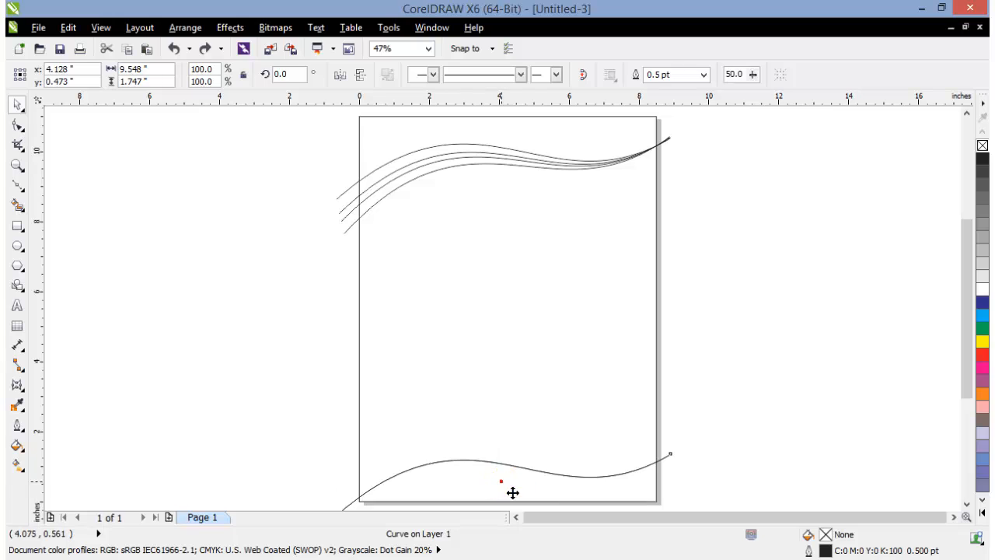
pyautogui.moveTo(483, 488); pyautogui.dragTo(359, 496)
pyautogui.moveTo(675, 449); pyautogui.dragTo(666, 416)
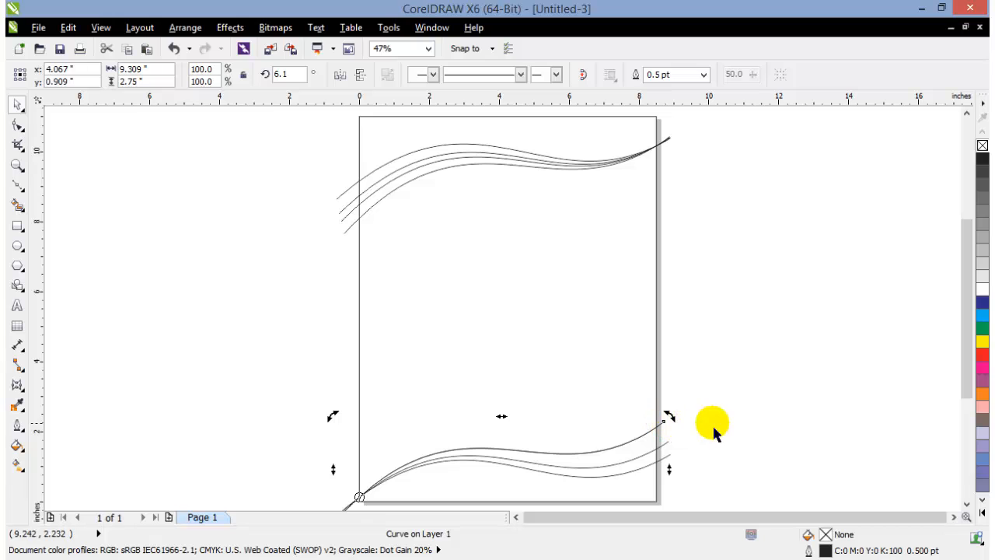
pyautogui.moveTo(672, 421); pyautogui.dragTo(679, 420)
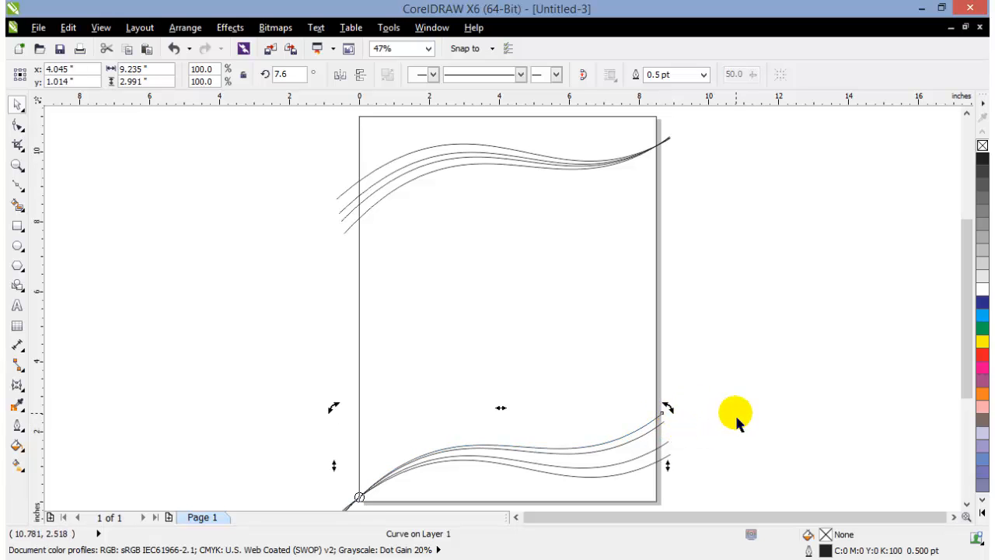
pyautogui.click(738, 416)
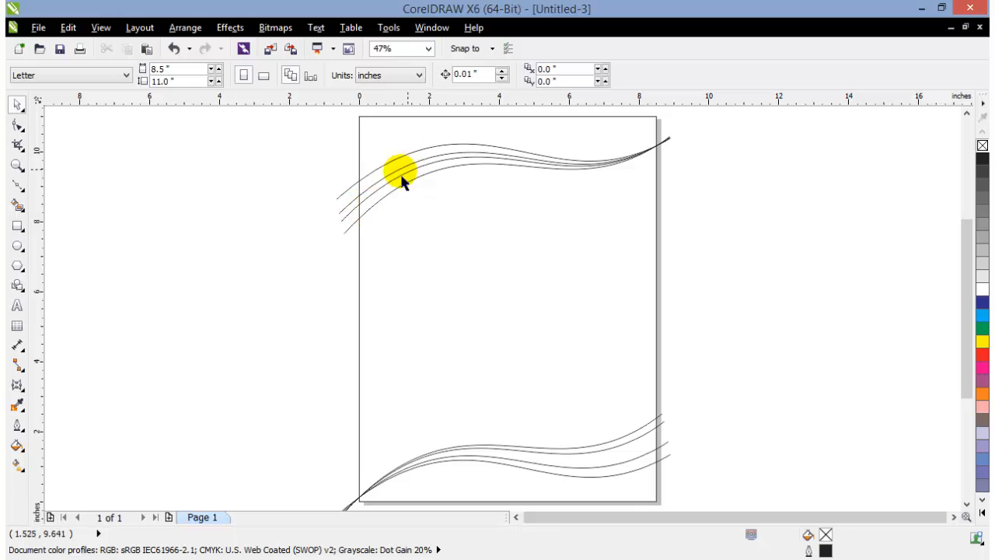
# Smart-fill the region between the page's upper edge and the topmost curve with green (C:40 M:0 Y:100 K:0)
pyautogui.click(17, 206)
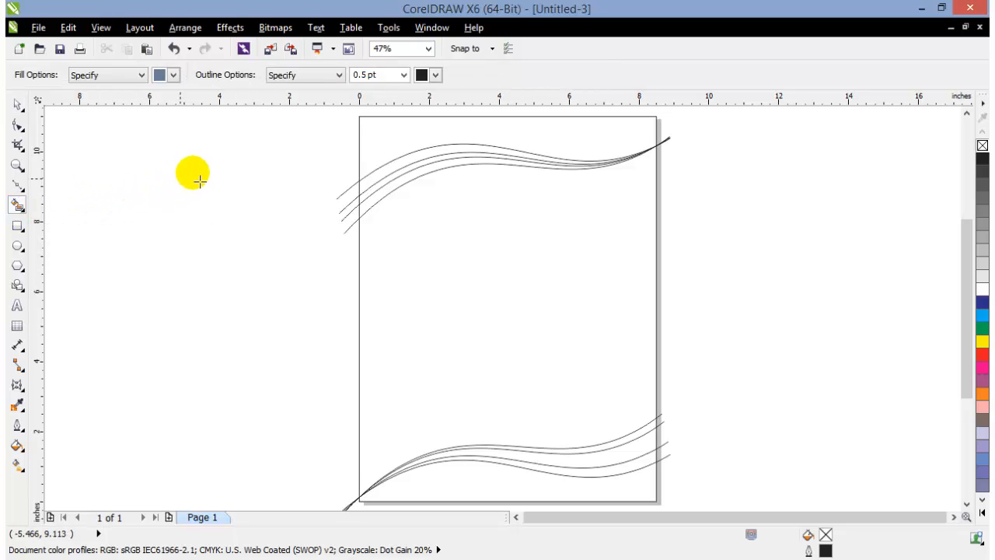
pyautogui.doubleClick(142, 78)
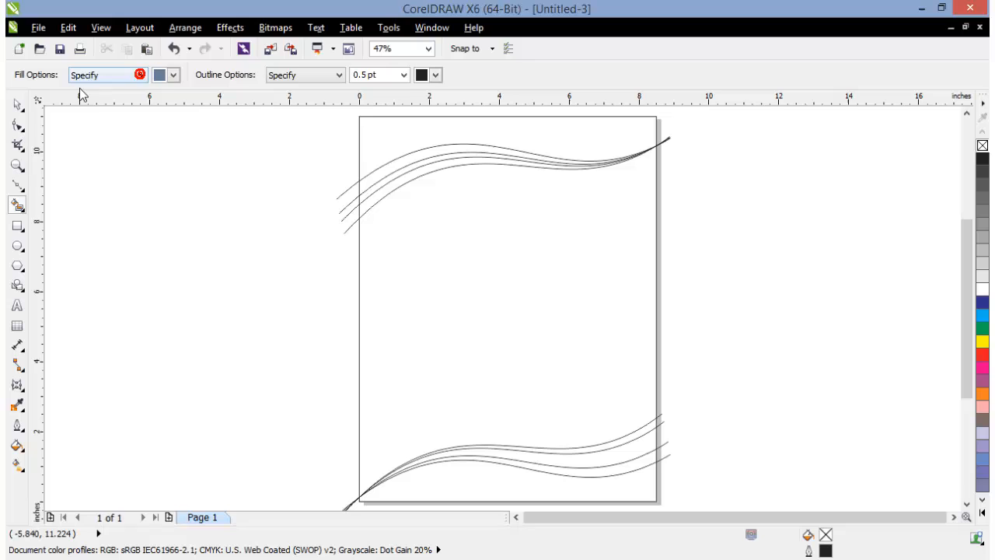
pyautogui.click(169, 75)
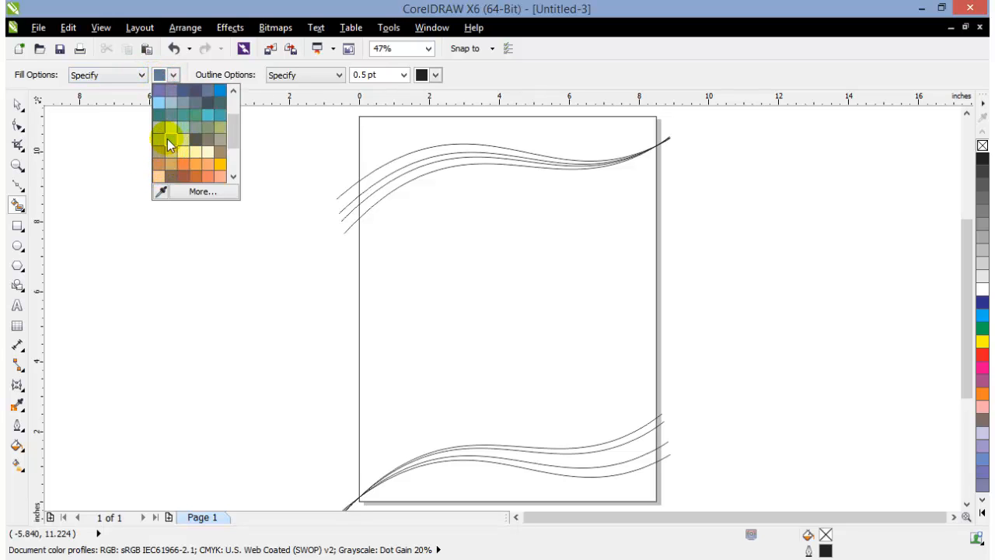
pyautogui.click(167, 138)
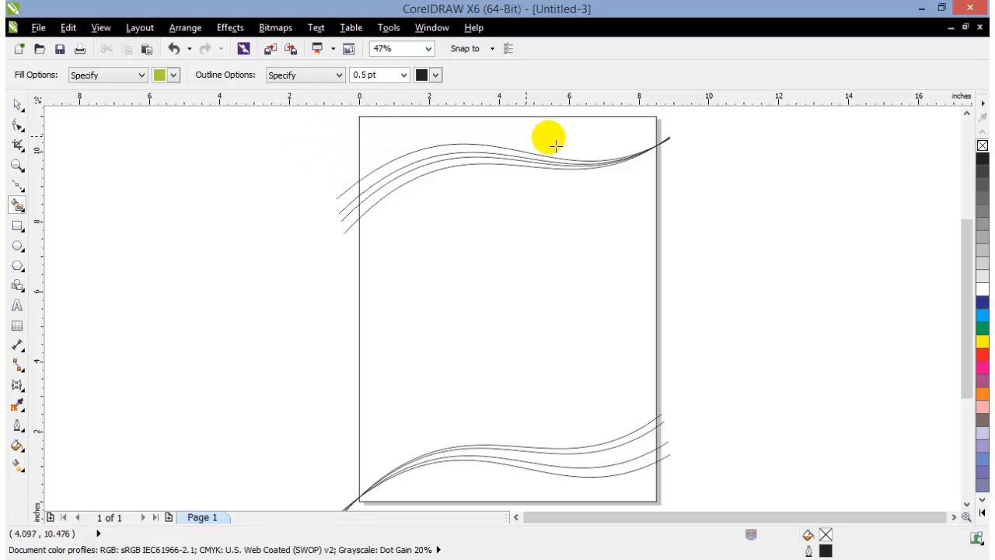
pyautogui.click(387, 137)
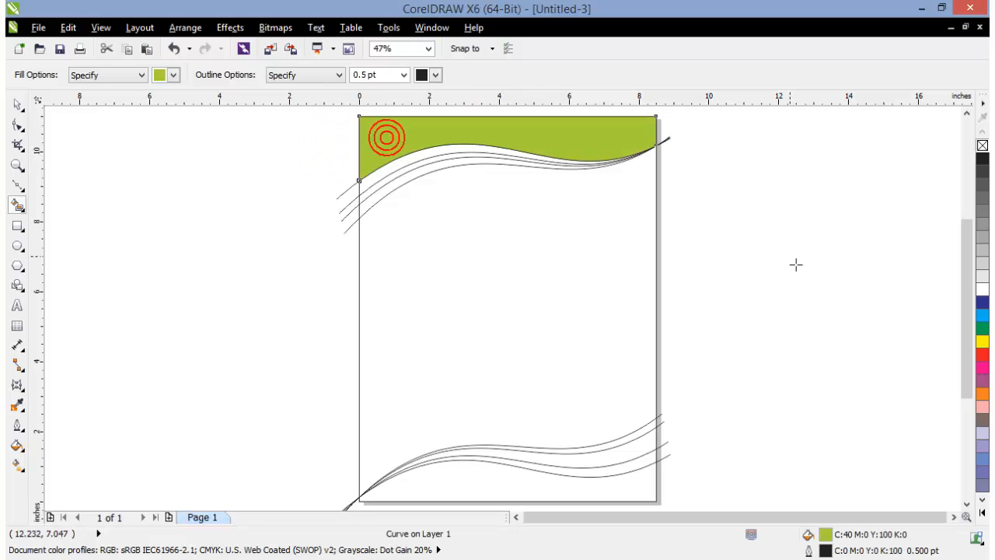
# Smart-fill the band directly below the green region with light yellow (C:0 M:0 Y:60 K:0)
pyautogui.click(174, 75)
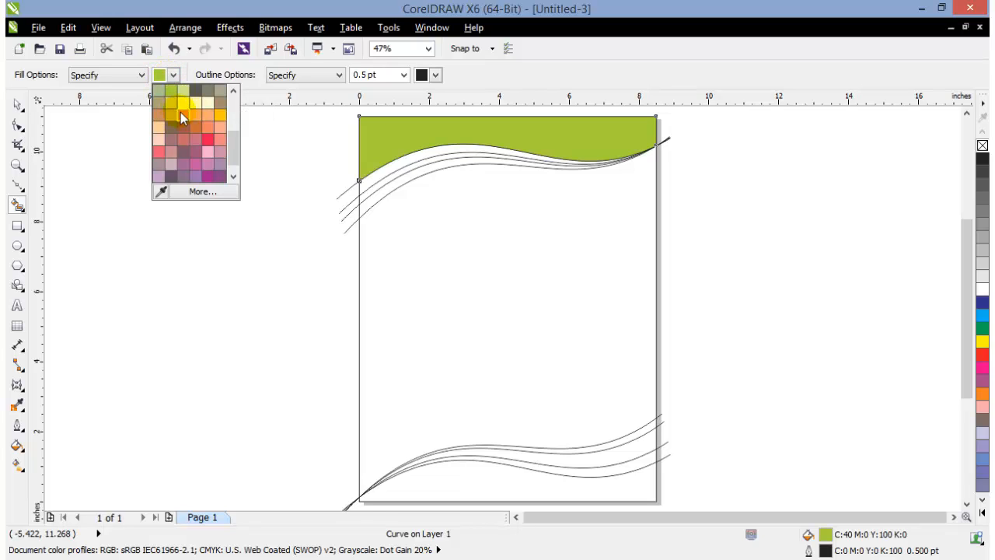
pyautogui.click(184, 106)
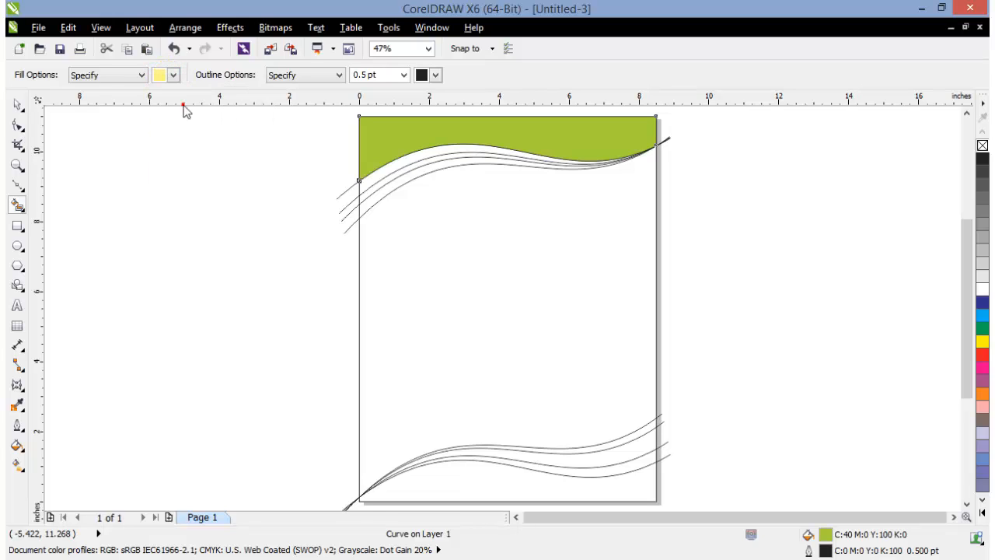
pyautogui.click(386, 180)
pyautogui.click(376, 185)
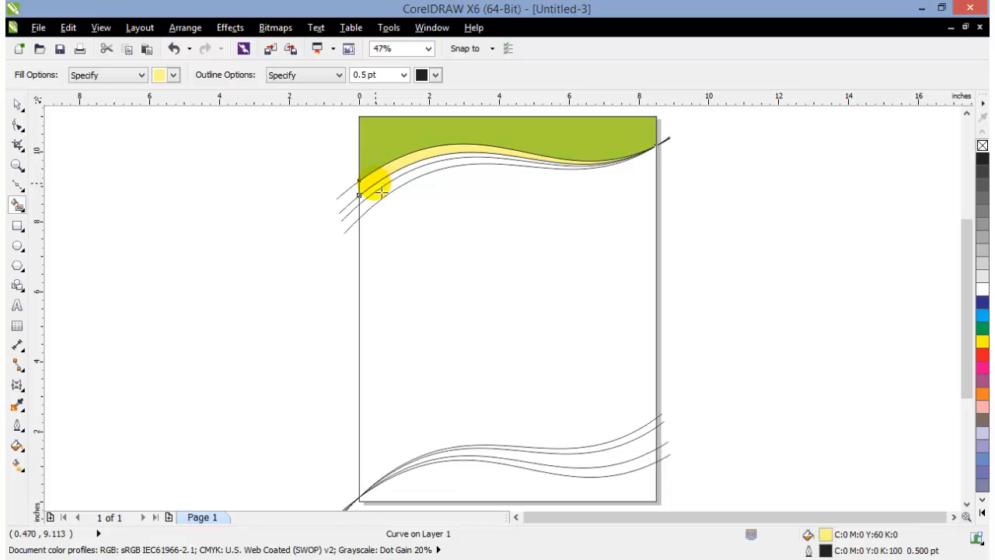
# Smart-fill the narrow band below the light yellow one with darker yellow (C:0 M:0 Y:60 K:20)
pyautogui.click(173, 75)
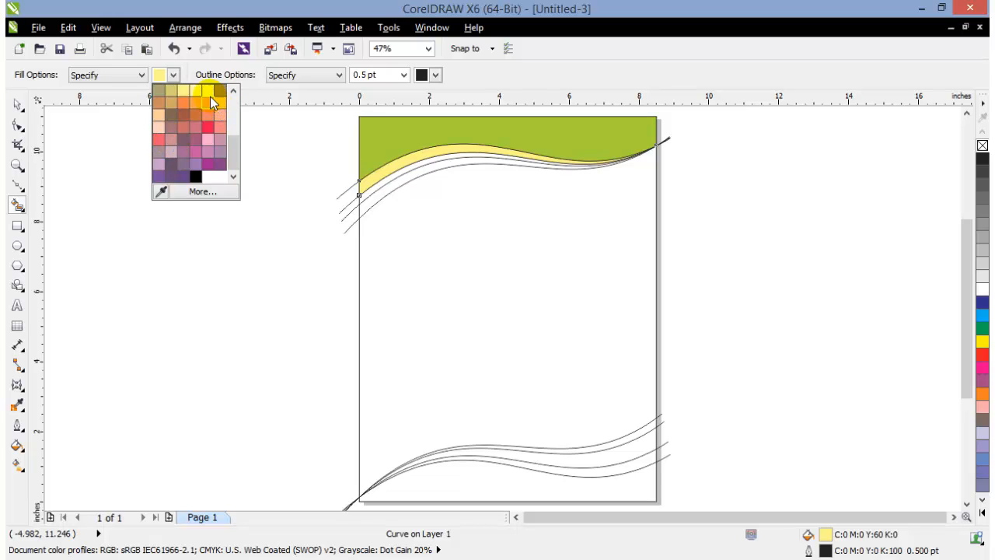
pyautogui.click(183, 91)
pyautogui.click(364, 189)
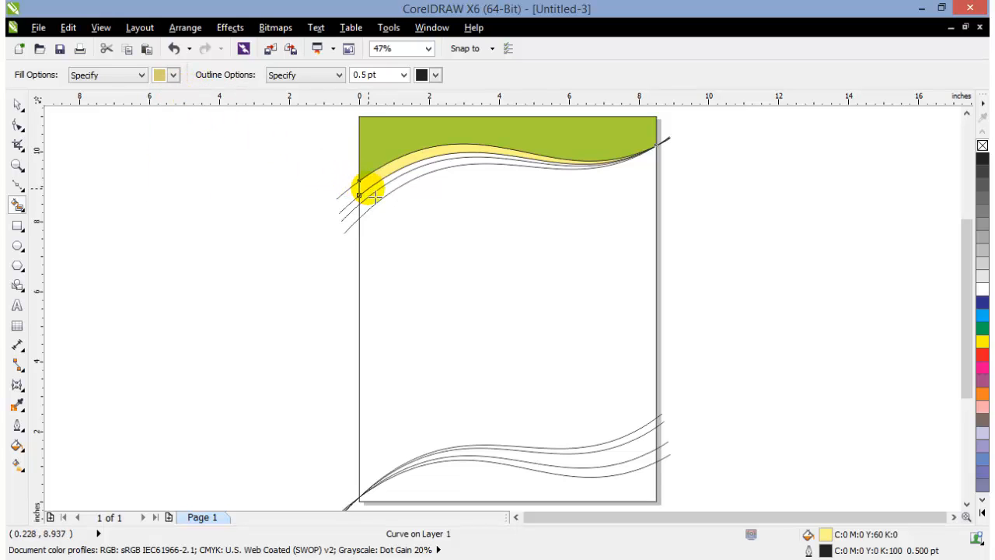
pyautogui.click(358, 211)
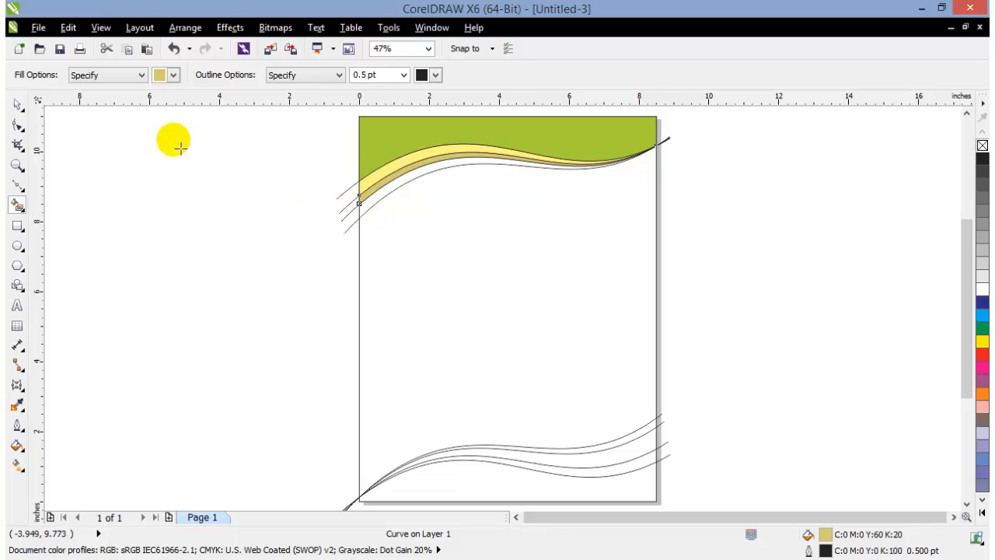
# Smart-fill the lowest band of the upper wave group with cream (C:0 M:0 Y:20 K:0)
pyautogui.click(172, 74)
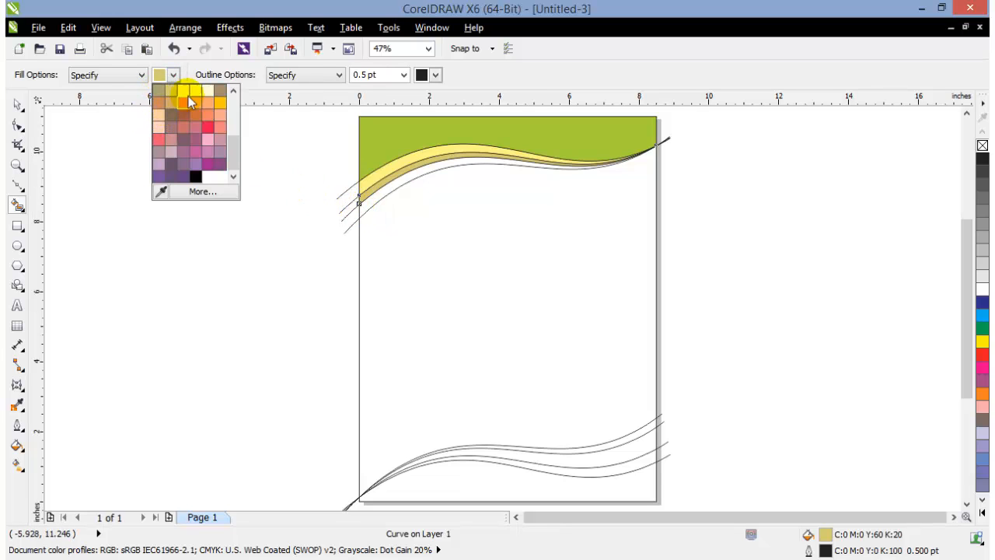
pyautogui.click(206, 88)
pyautogui.click(389, 207)
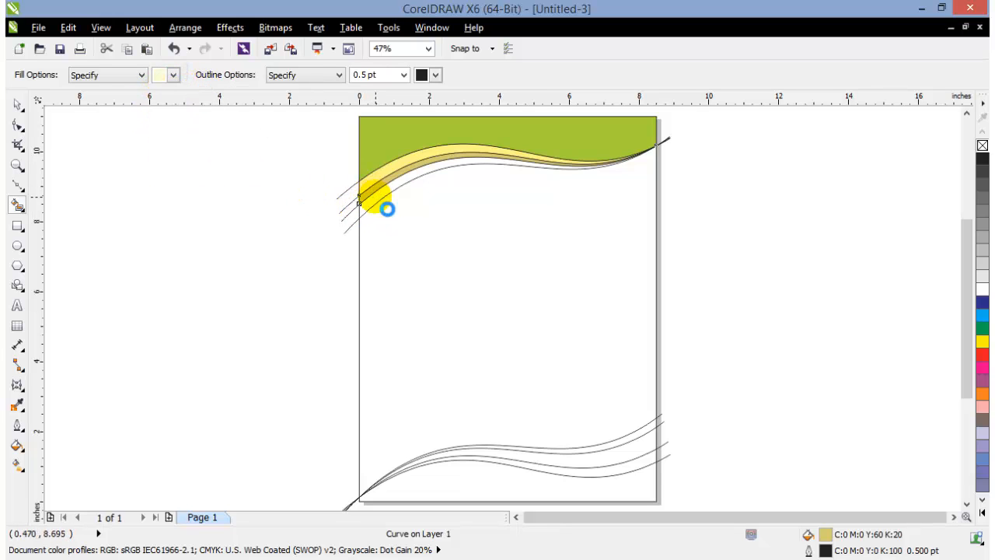
# Delete the four original upper wave curves that extend past the page edges, keeping the filled shapes
pyautogui.click(18, 103)
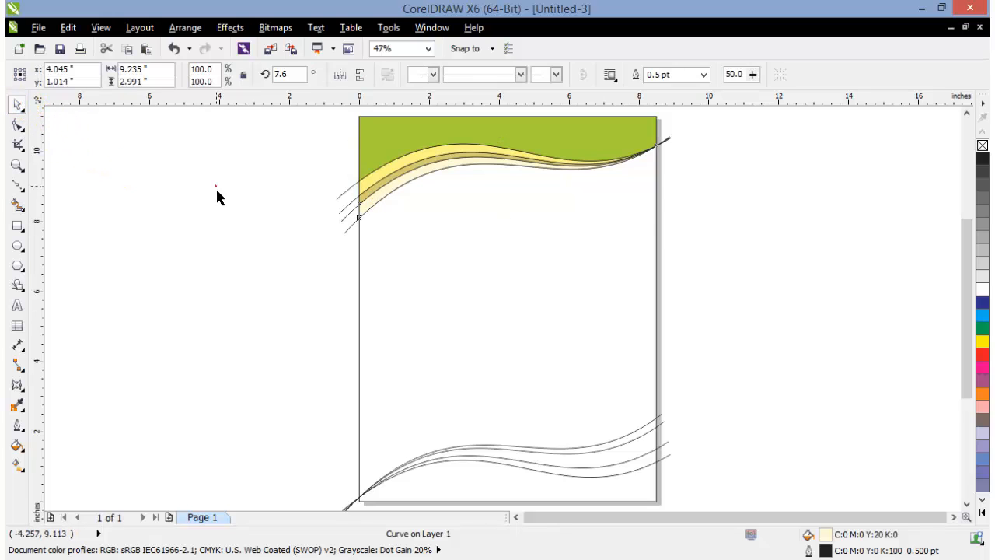
pyautogui.click(327, 164)
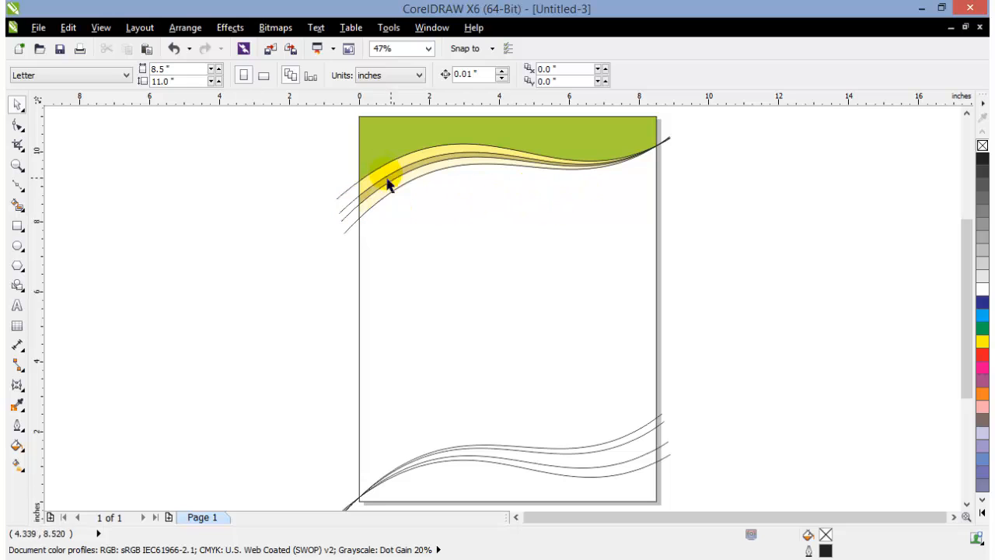
pyautogui.click(344, 220)
pyautogui.press('Delete')
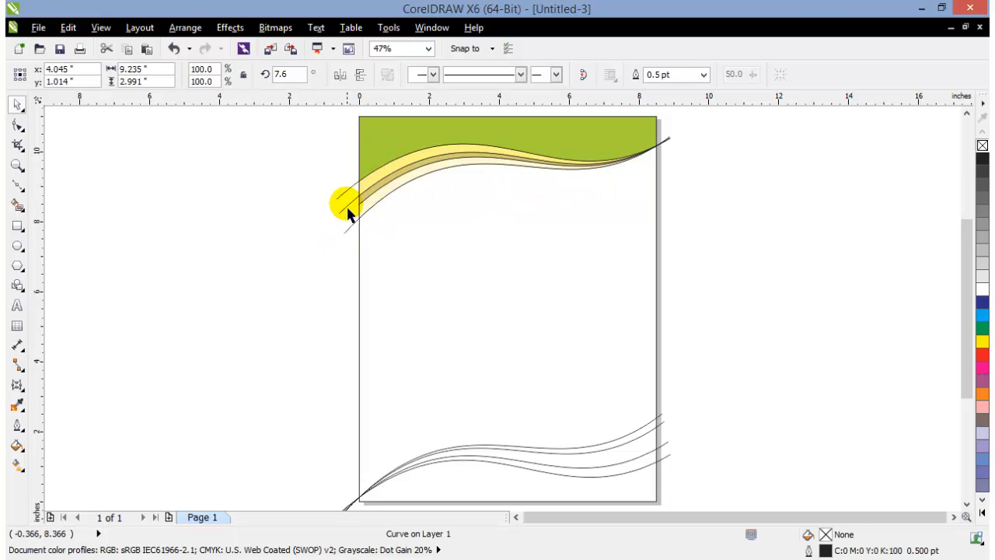
pyautogui.click(347, 210)
pyautogui.press('Delete')
pyautogui.click(346, 194)
pyautogui.press('Delete')
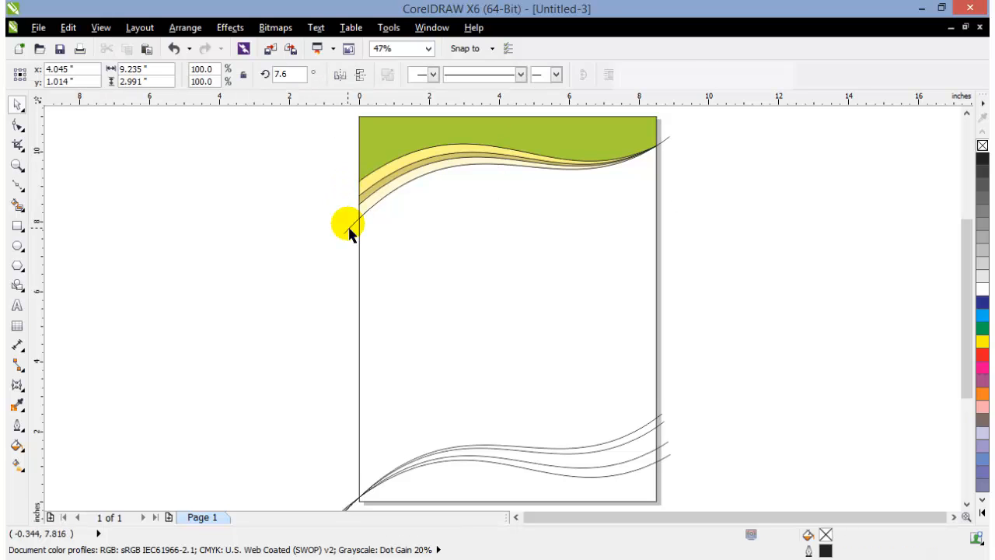
pyautogui.click(346, 230)
pyautogui.press('Delete')
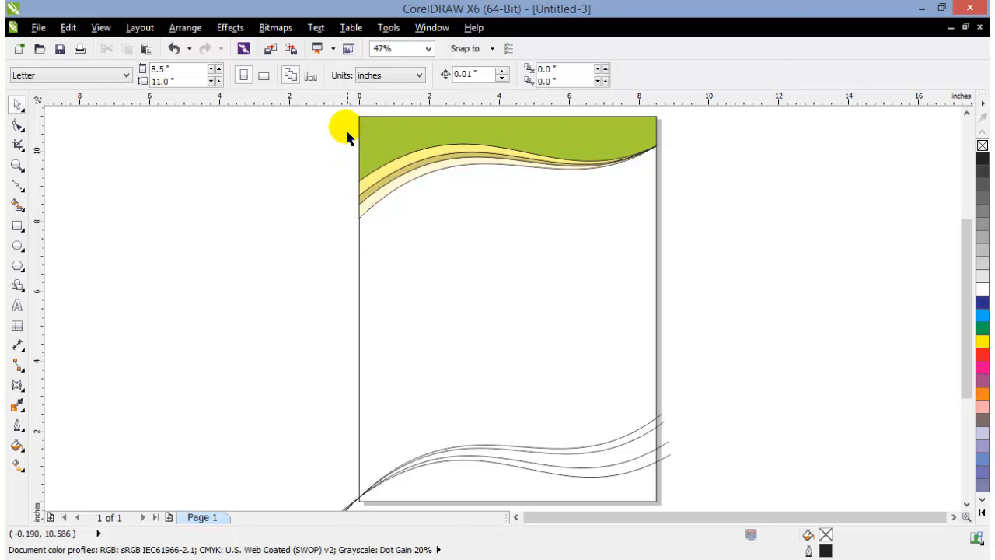
# Remove the outlines from the four filled shapes of the upper wave group
pyautogui.moveTo(340, 113); pyautogui.dragTo(712, 261)
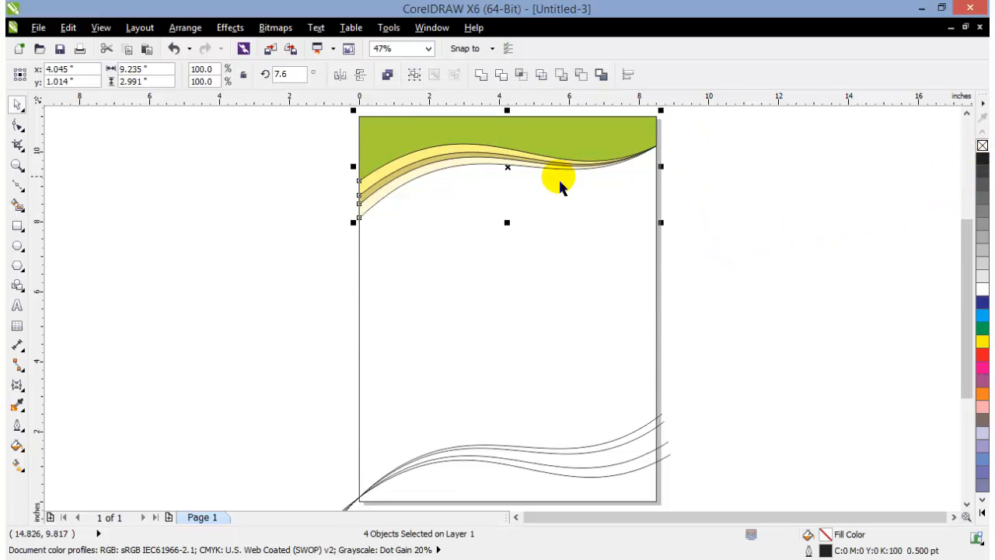
pyautogui.rightClick(982, 148)
pyautogui.click(795, 212)
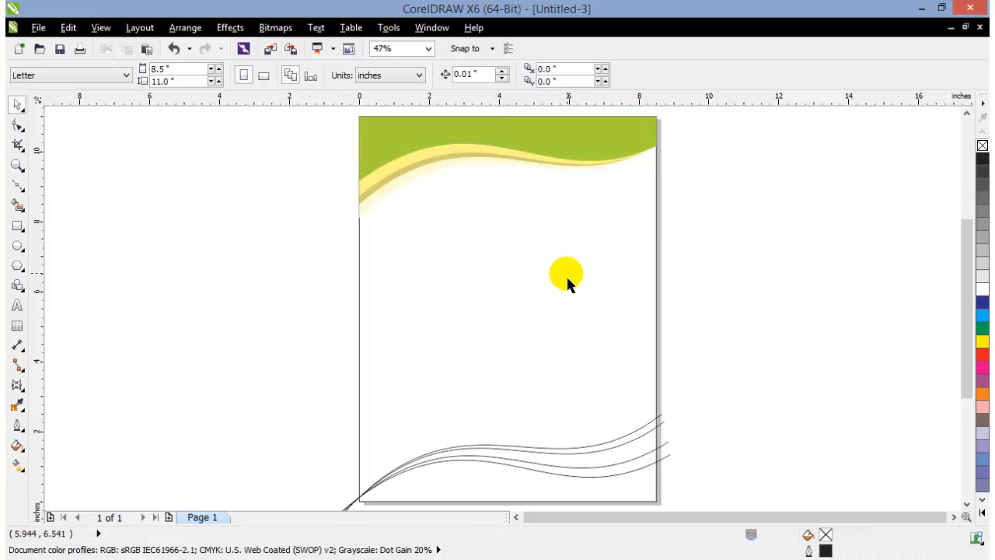
# Smart-fill the region below the lower curves and each band between them with the current cream color
pyautogui.click(17, 211)
pyautogui.click(498, 488)
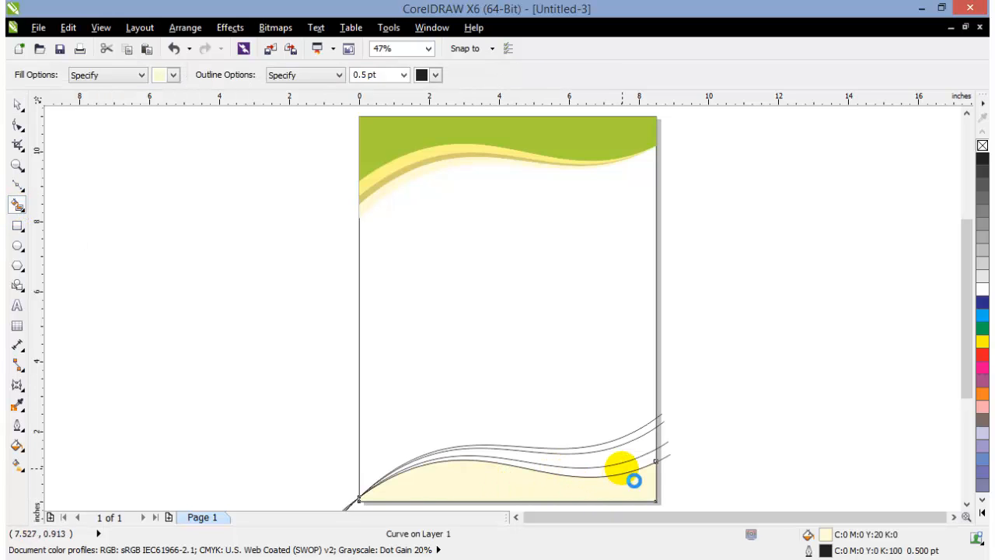
pyautogui.click(630, 461)
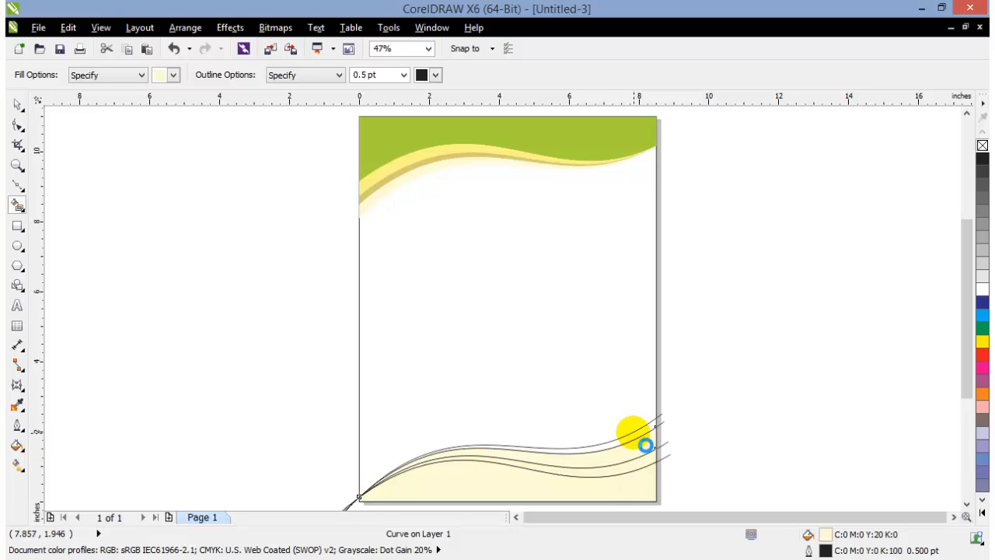
pyautogui.click(17, 104)
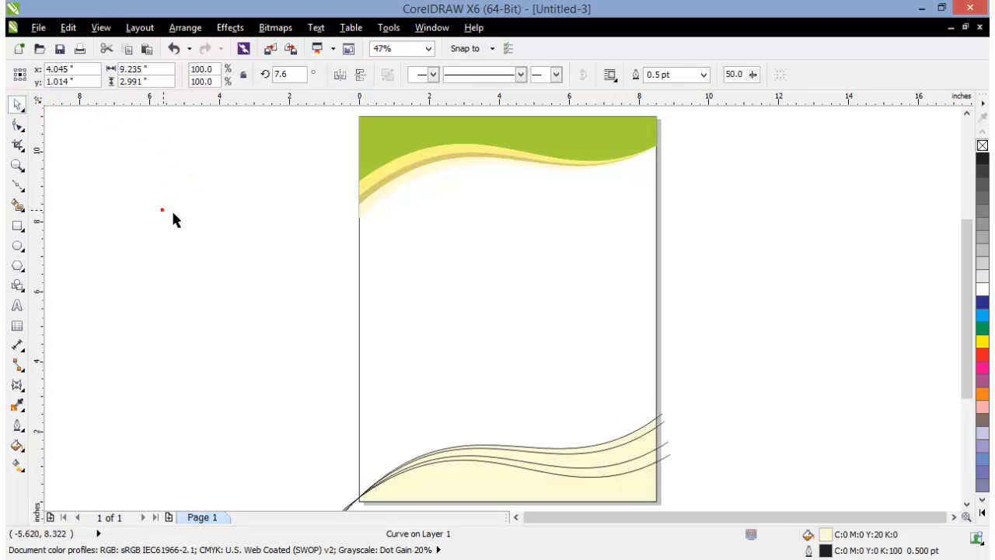
pyautogui.click(173, 214)
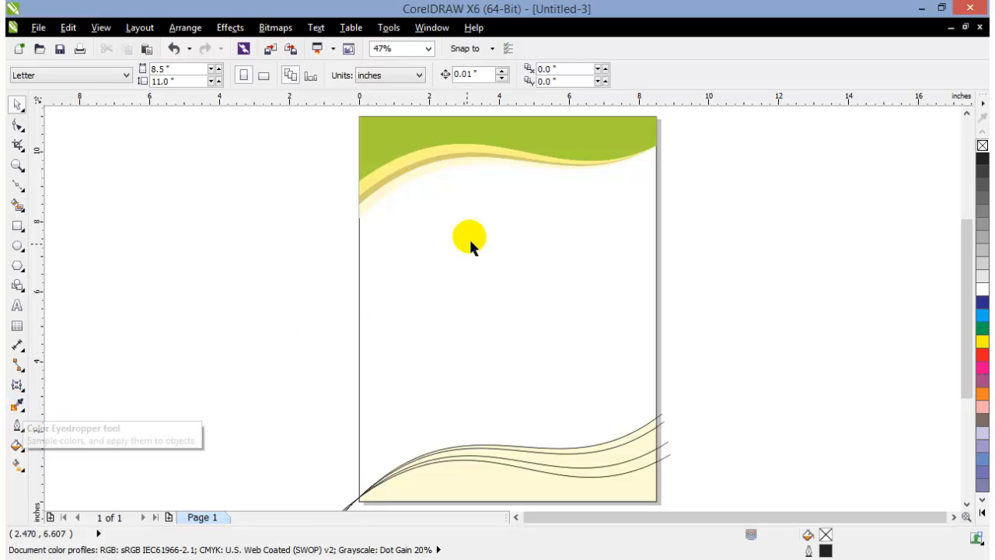
# Use the Color Eyedropper to copy the upper green to the bottom region and the light yellow to the band directly above it
pyautogui.click(18, 406)
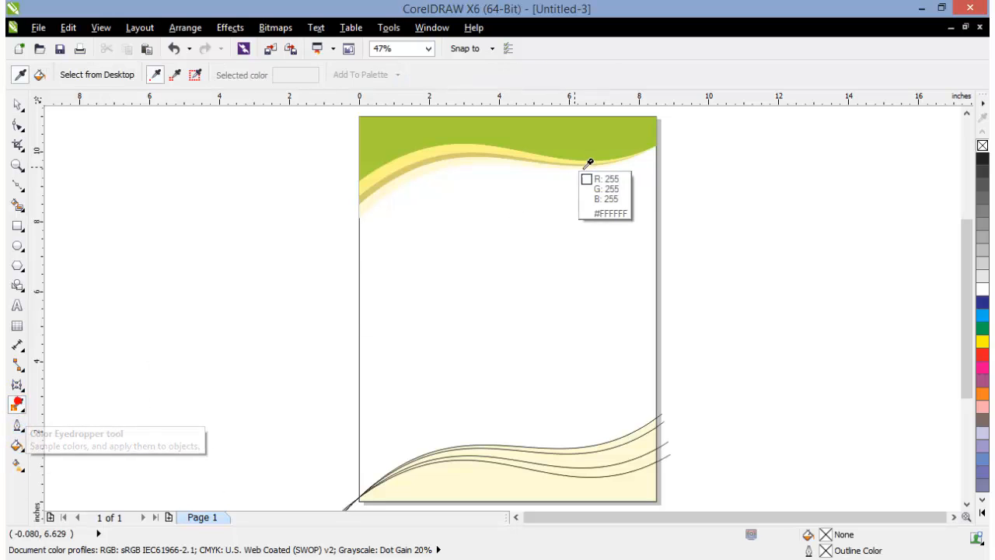
pyautogui.click(559, 132)
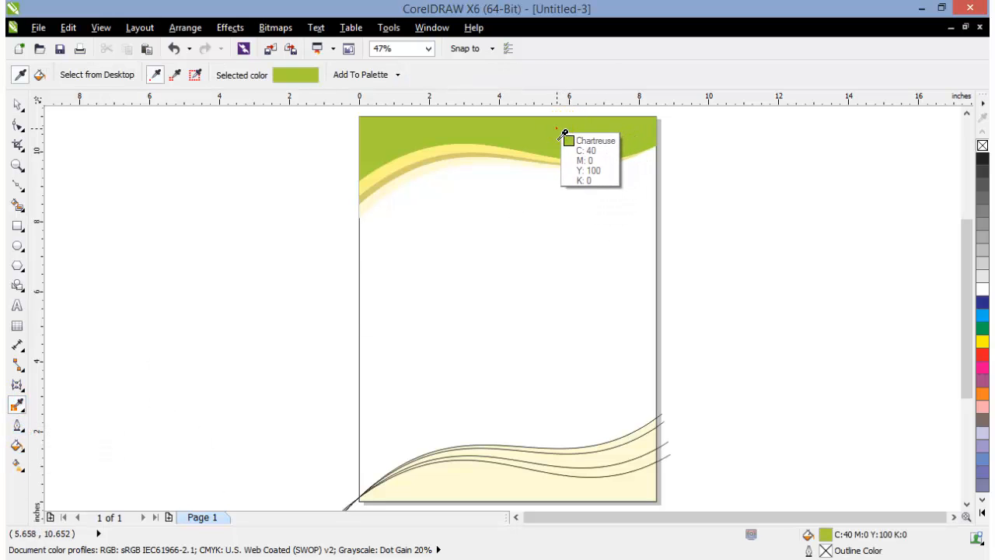
pyautogui.click(558, 484)
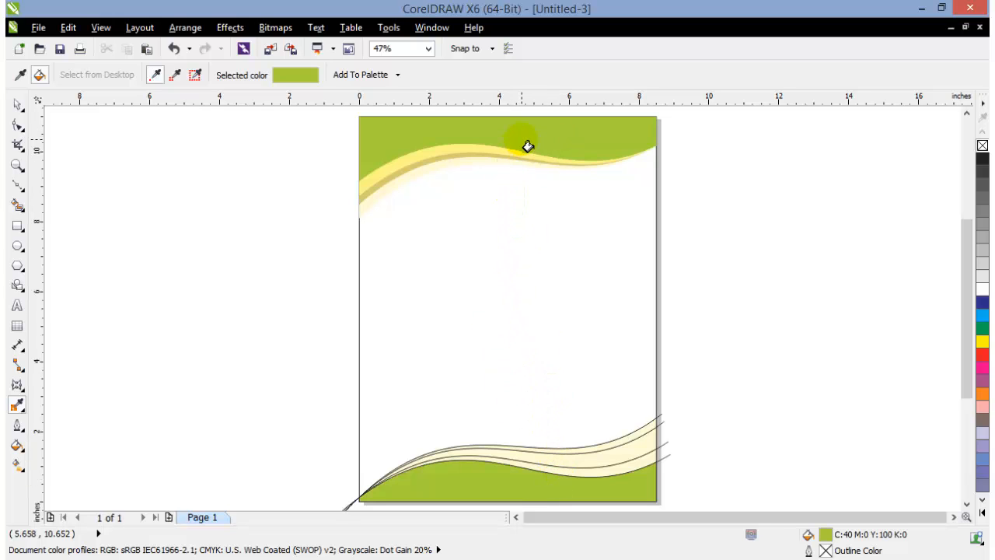
pyautogui.click(16, 404)
pyautogui.click(464, 149)
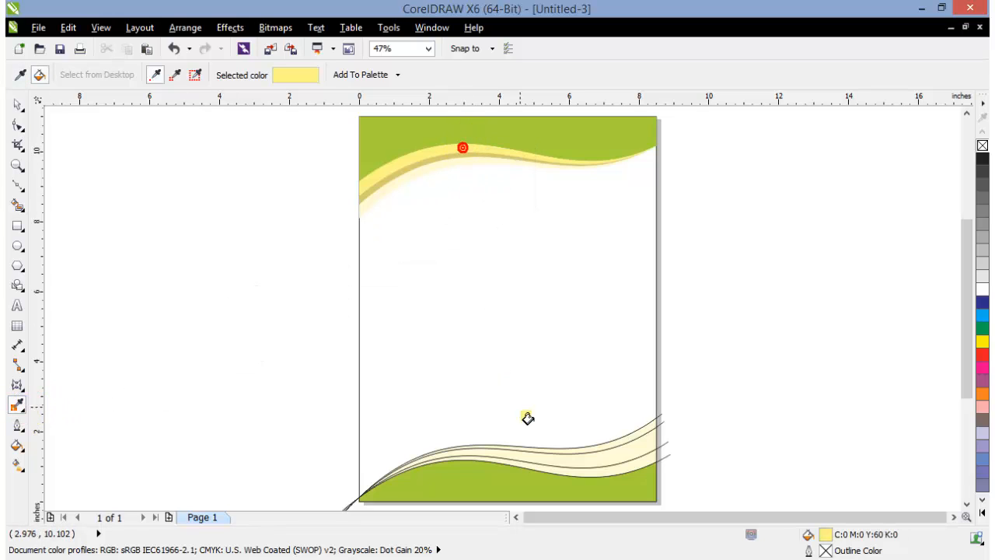
pyautogui.click(526, 471)
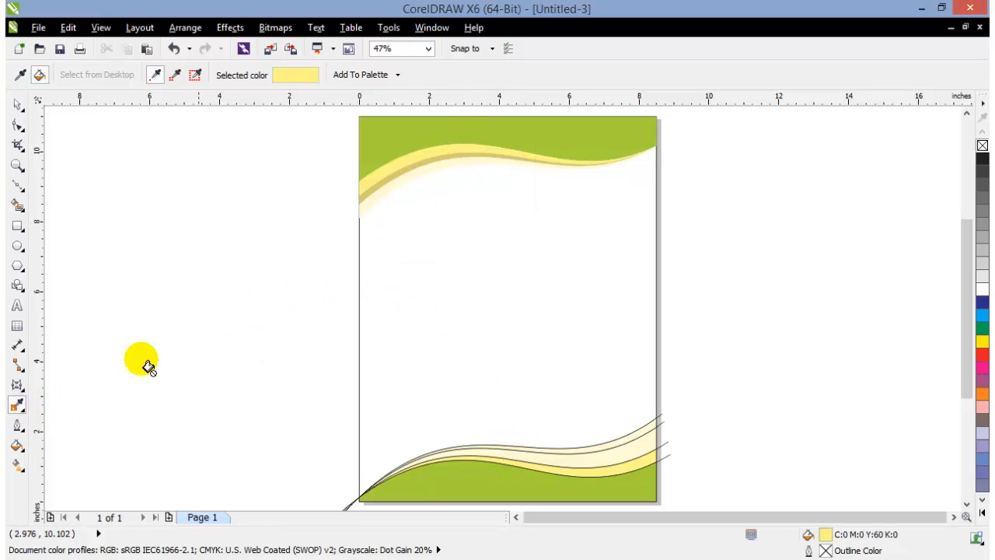
# Use the Color Eyedropper to copy the upper tan to the second-highest lower band and the pale yellow to the topmost lower band's outline
pyautogui.click(18, 406)
pyautogui.click(405, 186)
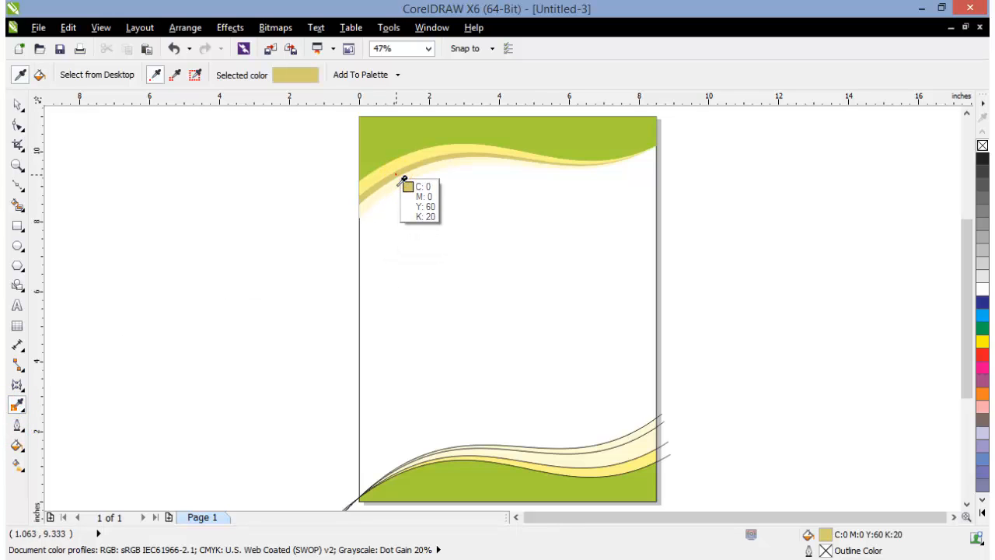
pyautogui.click(555, 458)
pyautogui.click(557, 462)
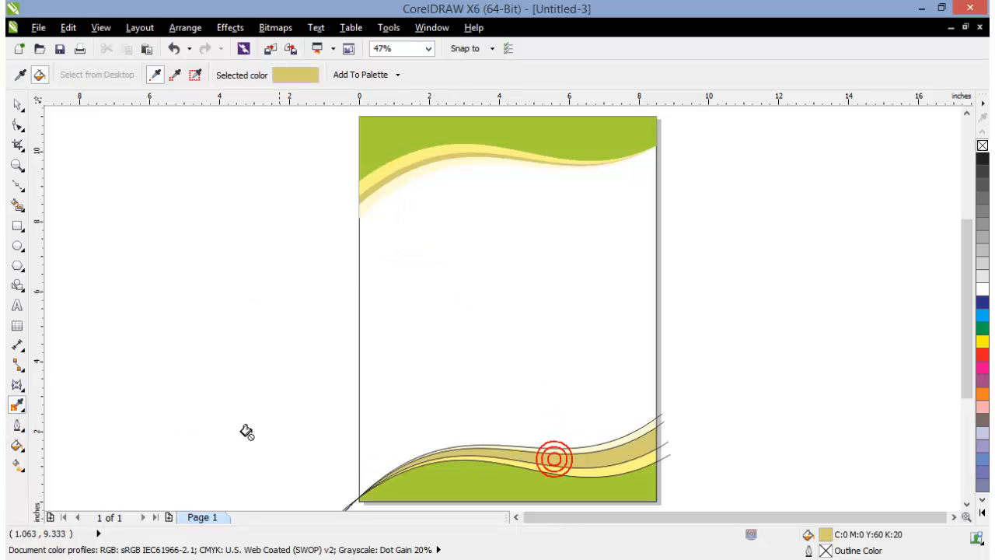
pyautogui.click(18, 405)
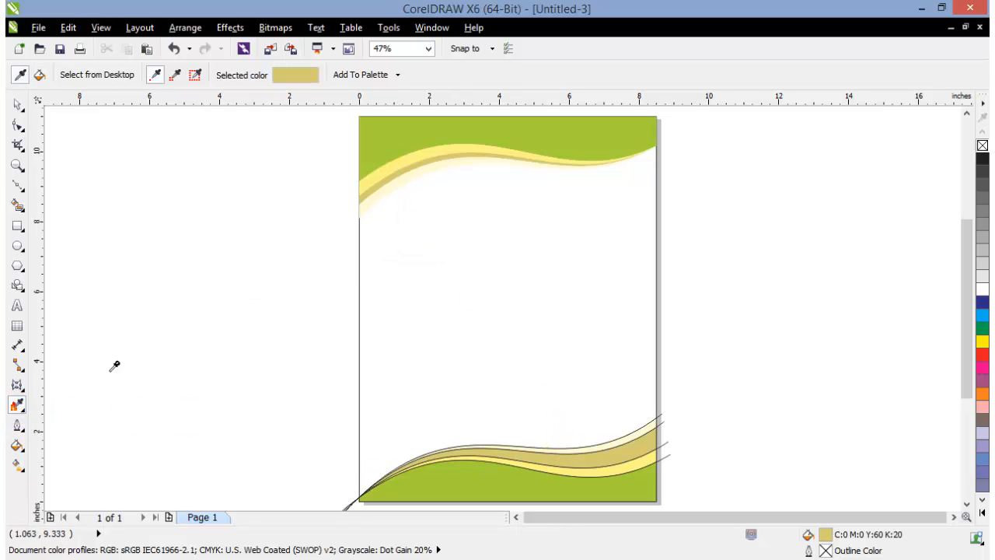
pyautogui.click(405, 177)
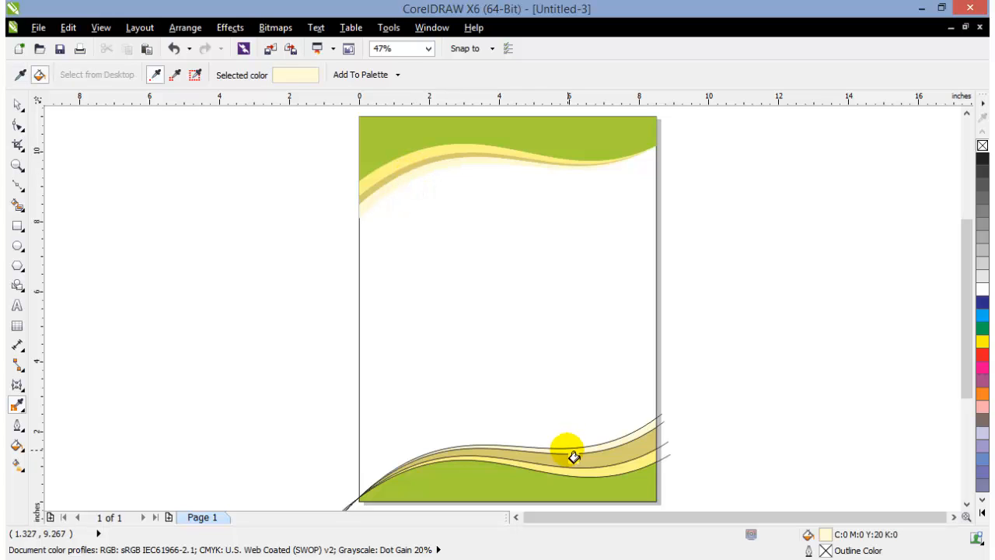
pyautogui.click(575, 455)
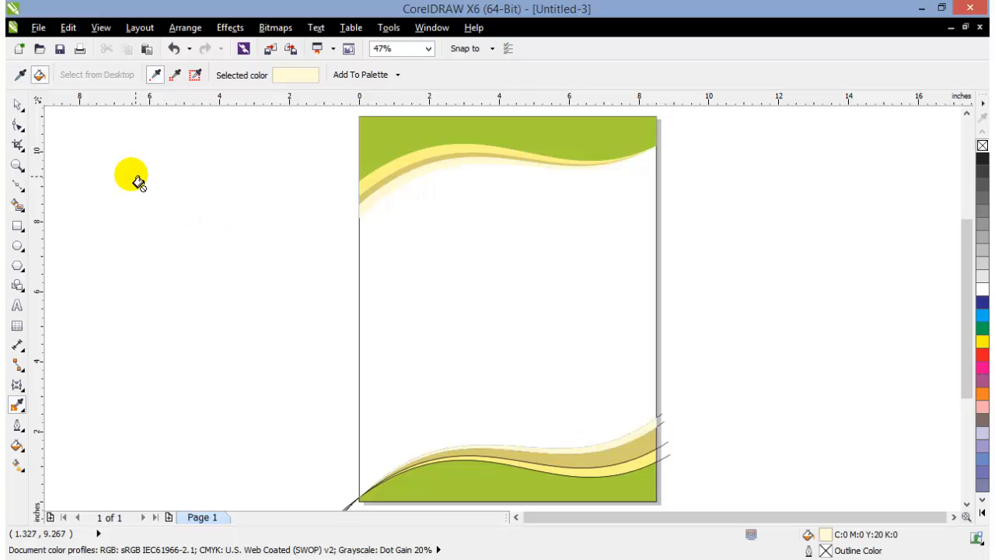
# Delete the four original lower wave curves that extend past the page edge, keeping the filled shapes
pyautogui.click(16, 104)
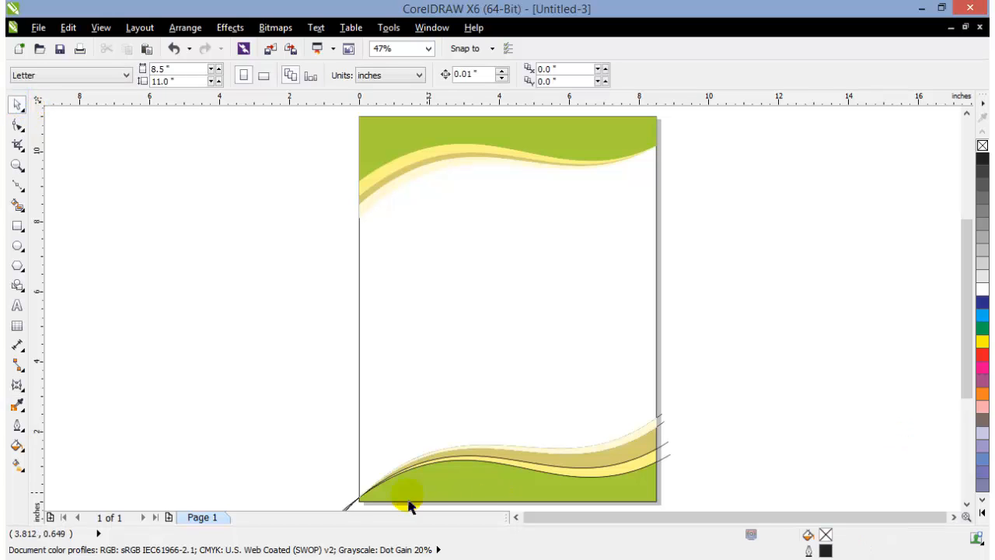
pyautogui.scroll(2, 551, 478)
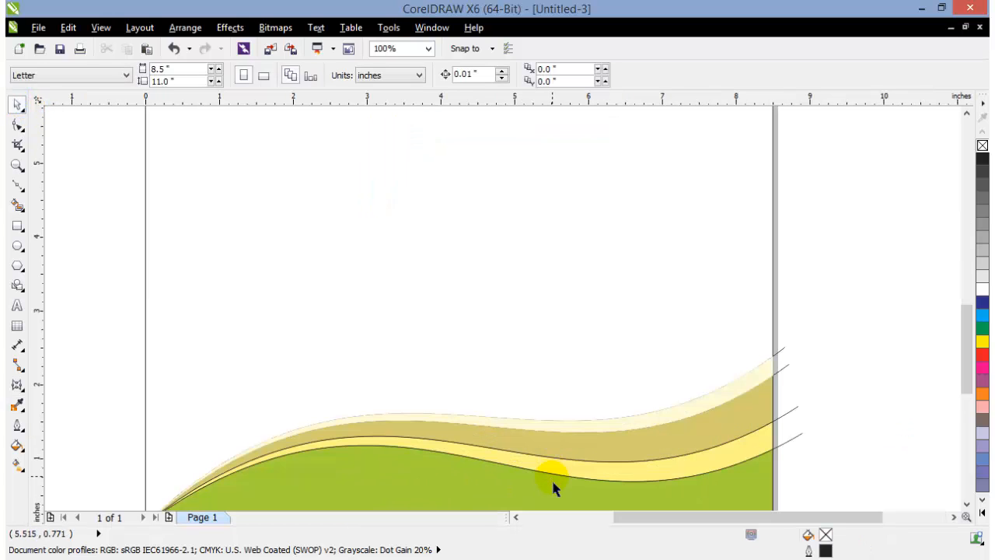
pyautogui.click(802, 440)
pyautogui.click(802, 430)
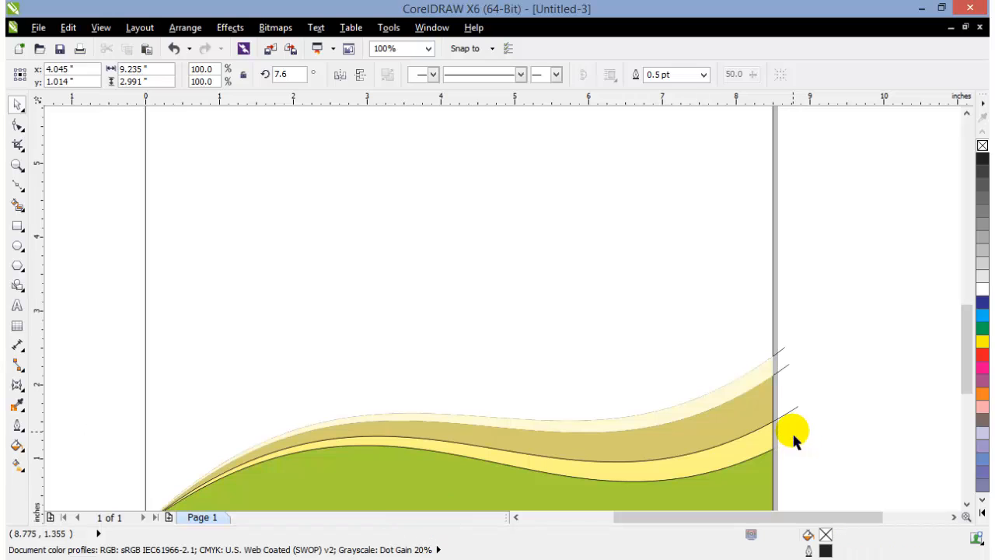
pyautogui.click(790, 413)
pyautogui.press('Delete')
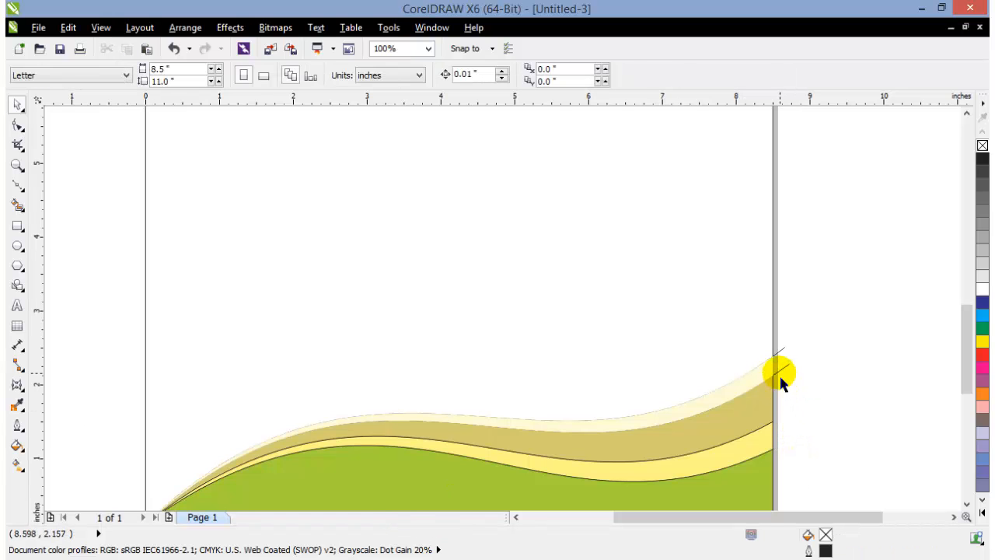
pyautogui.click(784, 367)
pyautogui.press('Delete')
pyautogui.click(782, 349)
pyautogui.press('Delete')
# Remove the outlines from the four filled shapes of the lower wave group
pyautogui.scroll(-2, 801, 380)
pyautogui.moveTo(598, 340); pyautogui.dragTo(886, 451)
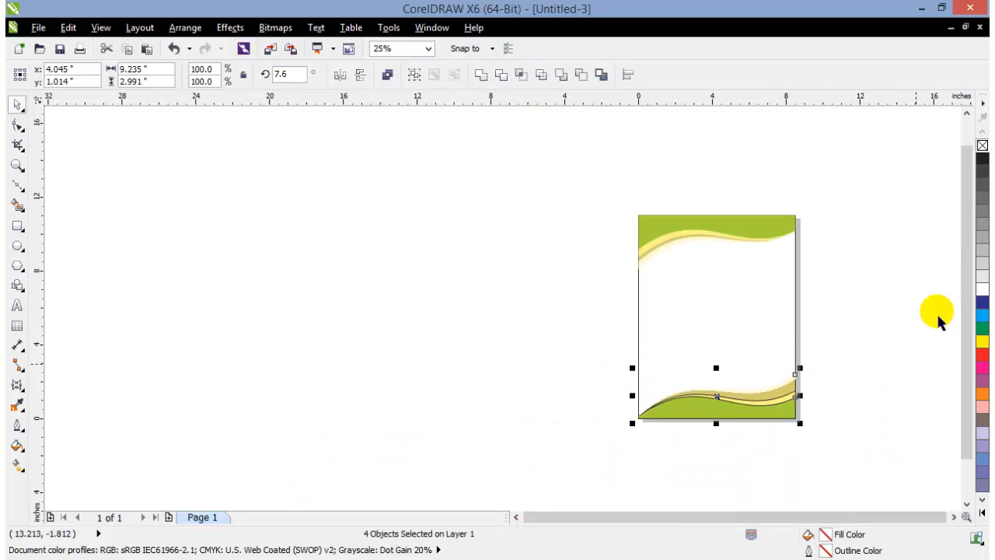
pyautogui.rightClick(982, 146)
pyautogui.click(896, 219)
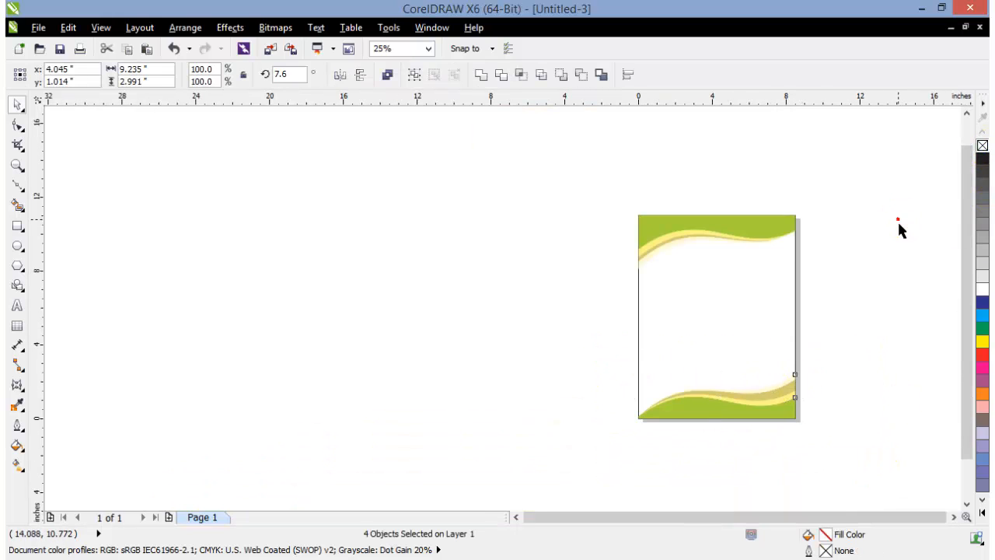
pyautogui.hotkey('shift', 'F4')
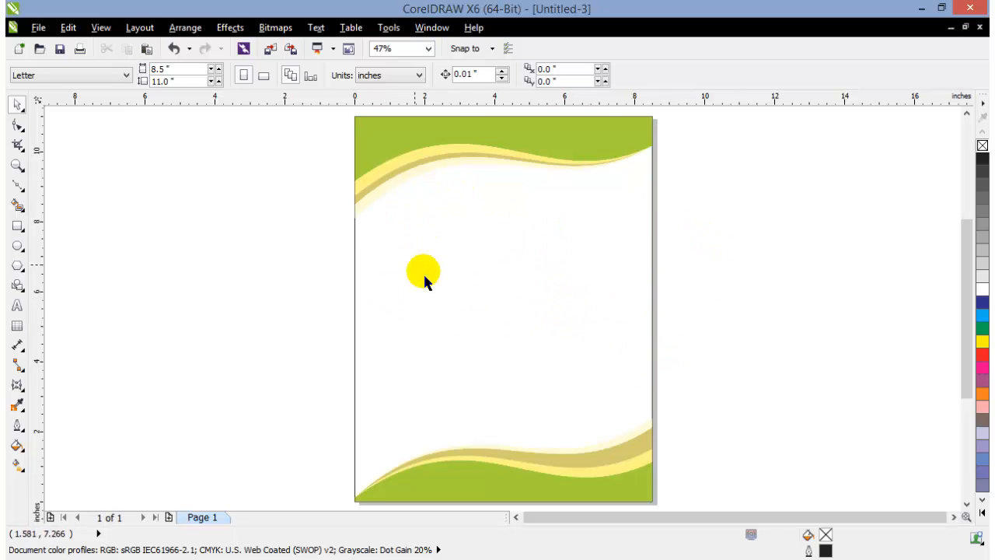
pyautogui.click(17, 309)
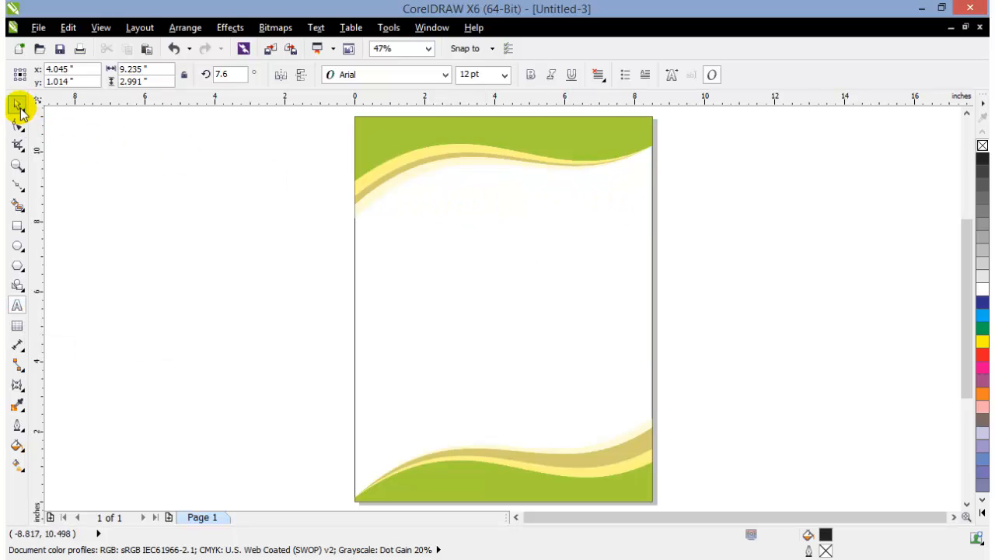
pyautogui.click(19, 108)
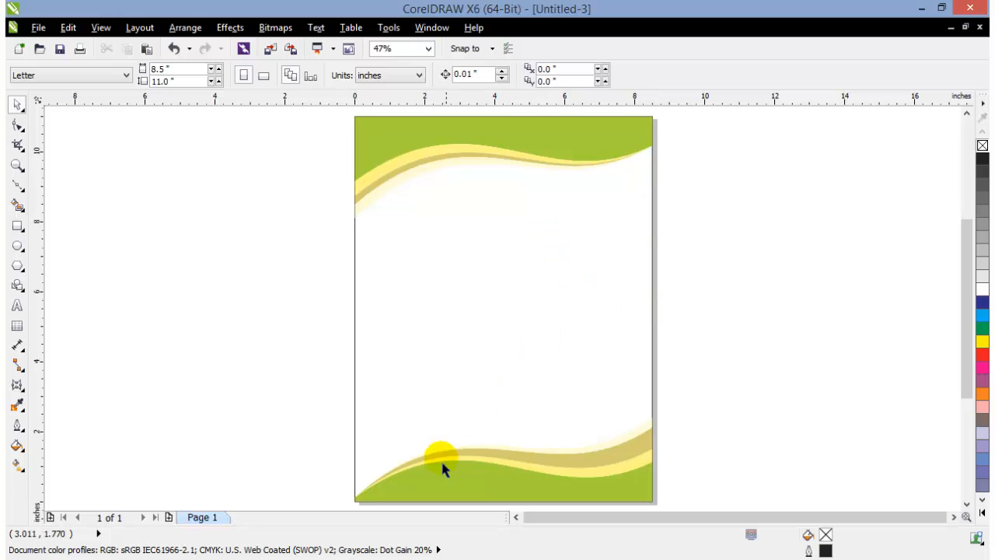
# Add a second page to the document after the page with the wave design
pyautogui.click(169, 517)
pyautogui.click(694, 468)
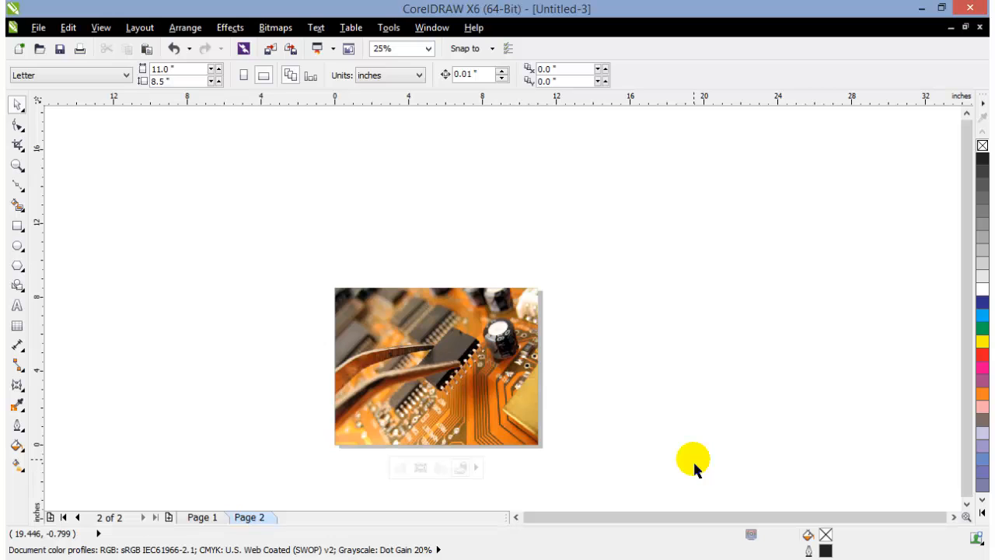
pyautogui.press('F4')
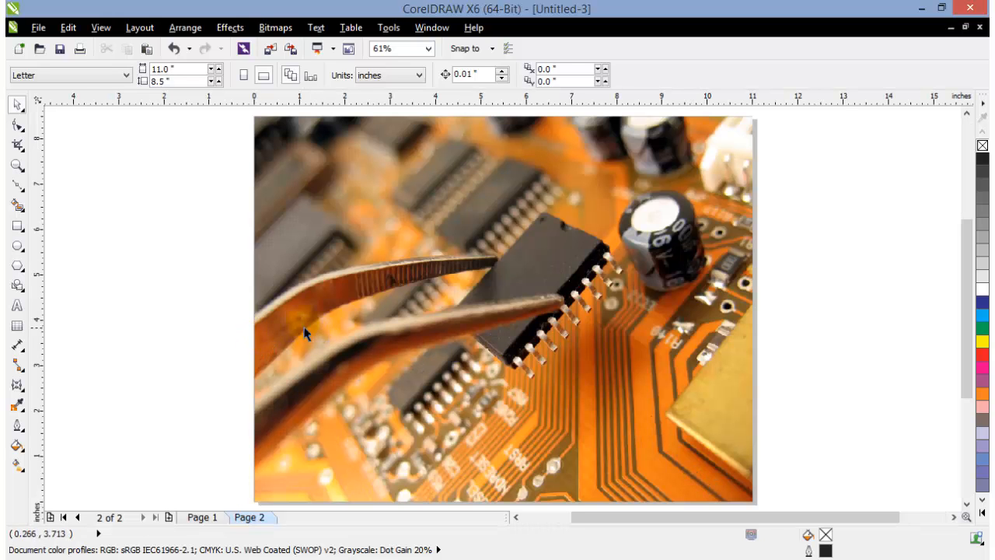
pyautogui.scroll(-2, 365, 328)
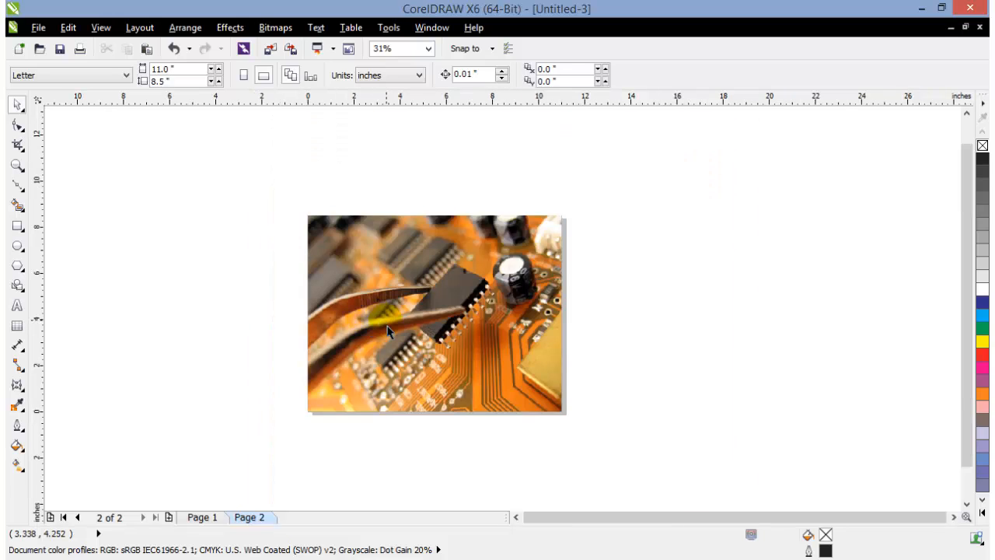
# Move the circuit-board photo off the page into the empty area to its right
pyautogui.moveTo(389, 330); pyautogui.dragTo(642, 330)
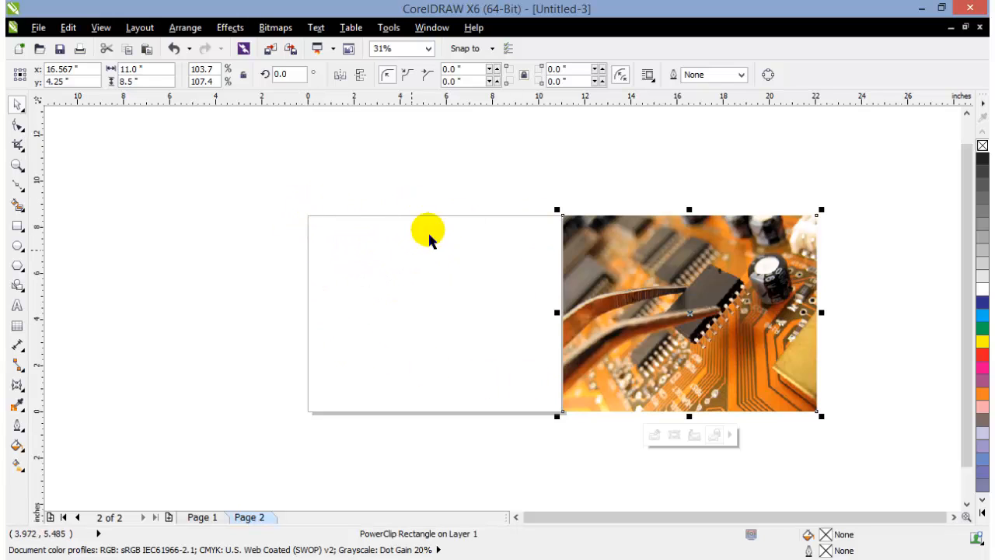
pyautogui.click(511, 165)
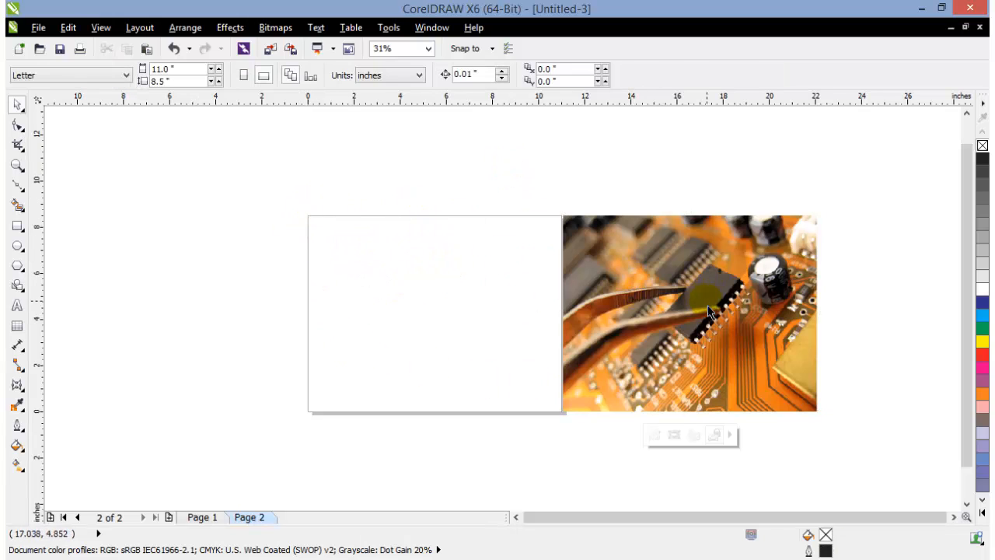
pyautogui.moveTo(684, 306); pyautogui.dragTo(752, 266)
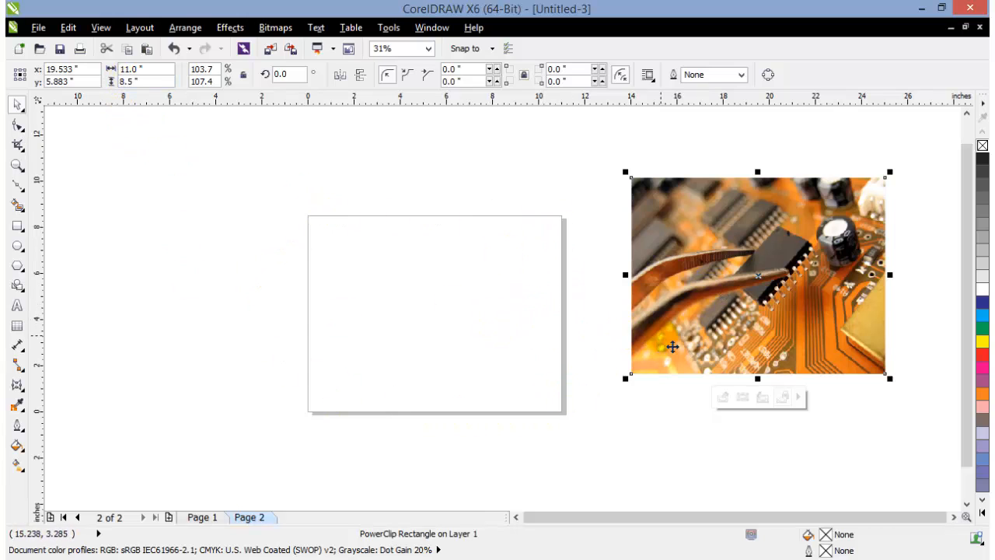
pyautogui.moveTo(673, 347); pyautogui.dragTo(601, 327)
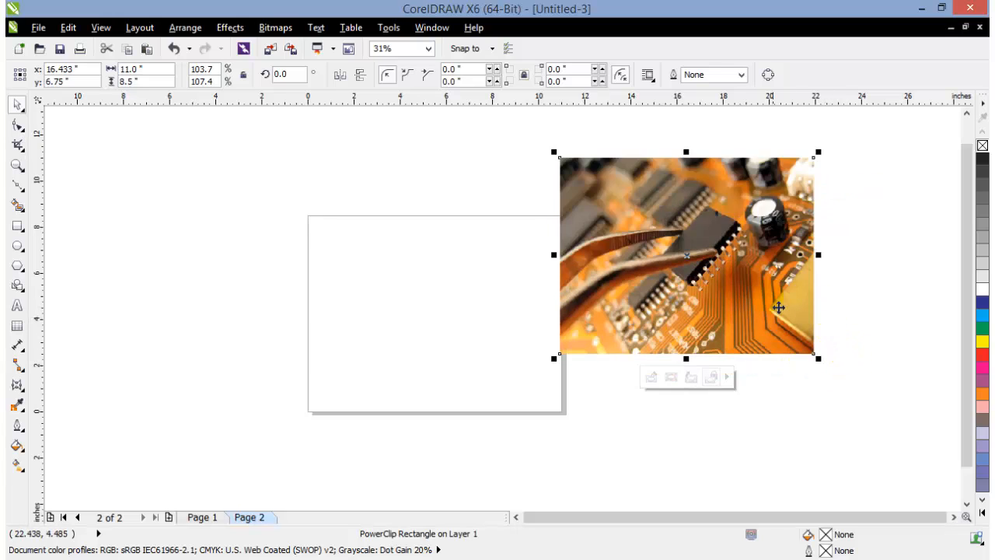
pyautogui.moveTo(767, 297); pyautogui.dragTo(818, 285)
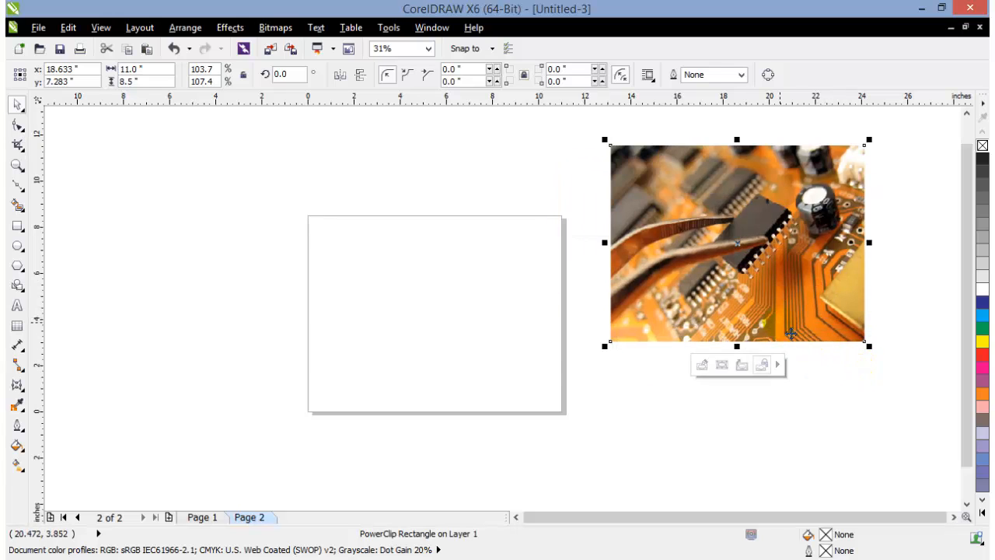
pyautogui.click(845, 433)
pyautogui.moveTo(799, 338)
pyautogui.mouseDown()
pyautogui.moveTo(824, 333)
pyautogui.moveTo(813, 349)
pyautogui.mouseUp()
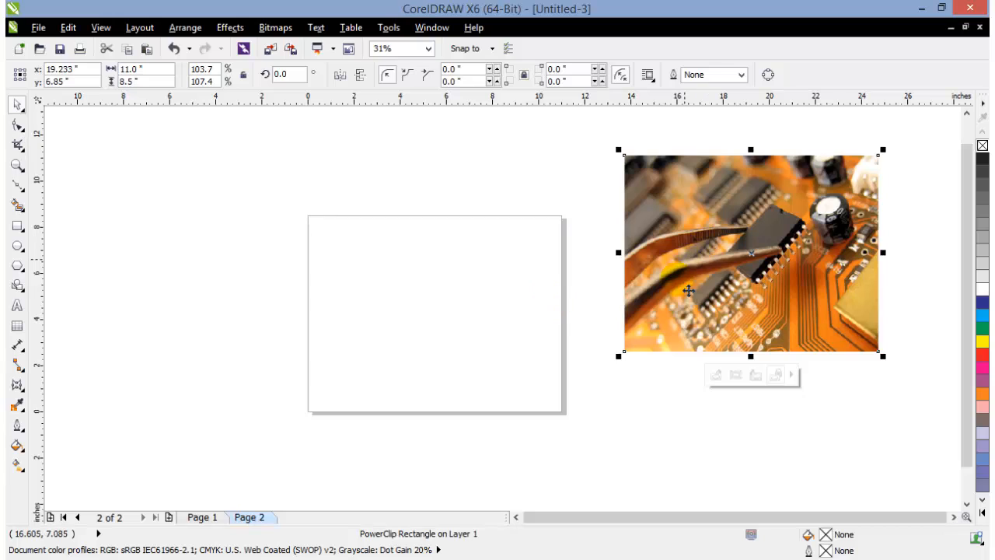
pyautogui.click(673, 417)
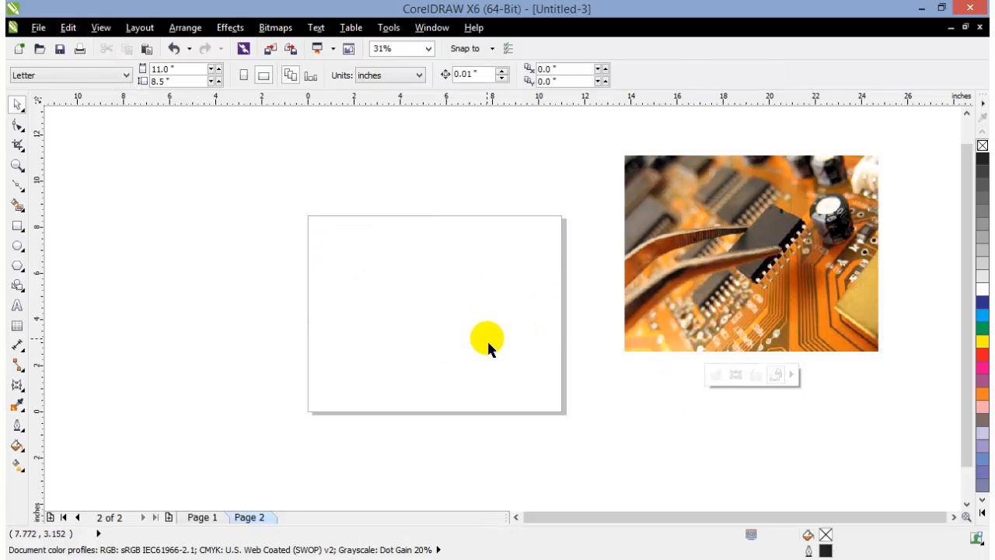
# Center the circuit-board photo on the page, and move it off to the left side of the page
pyautogui.click(645, 251)
pyautogui.press('p')
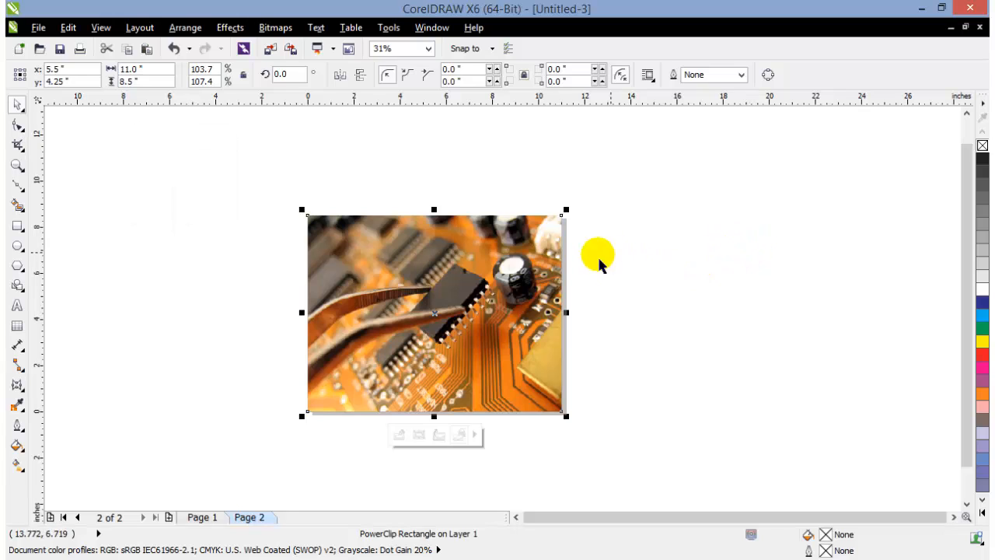
pyautogui.moveTo(531, 295); pyautogui.dragTo(267, 225)
pyautogui.press('Escape')
# Draw a circle about 3.33 inches in diameter to the right of the page and fill it with blue (C100 M100 Y0 K0)
pyautogui.click(17, 245)
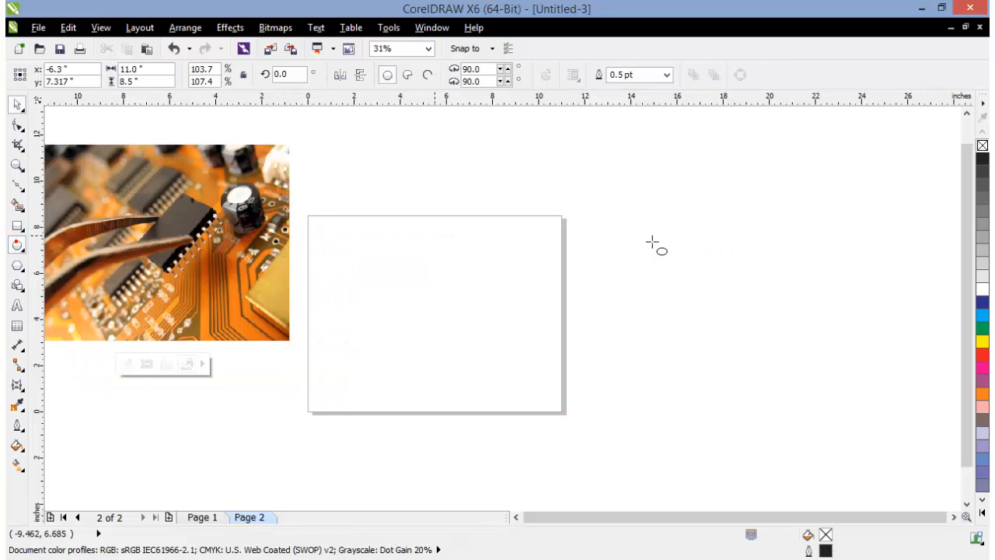
pyautogui.moveTo(730, 198); pyautogui.dragTo(821, 274)
pyautogui.click(982, 303)
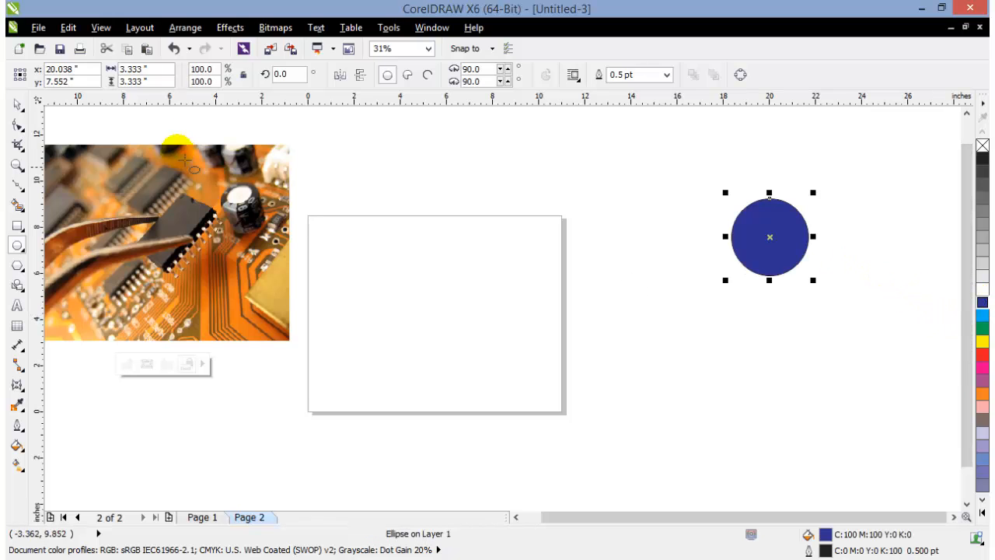
# Center the blue circle on the page, and delete it
pyautogui.press('p')
pyautogui.click(18, 105)
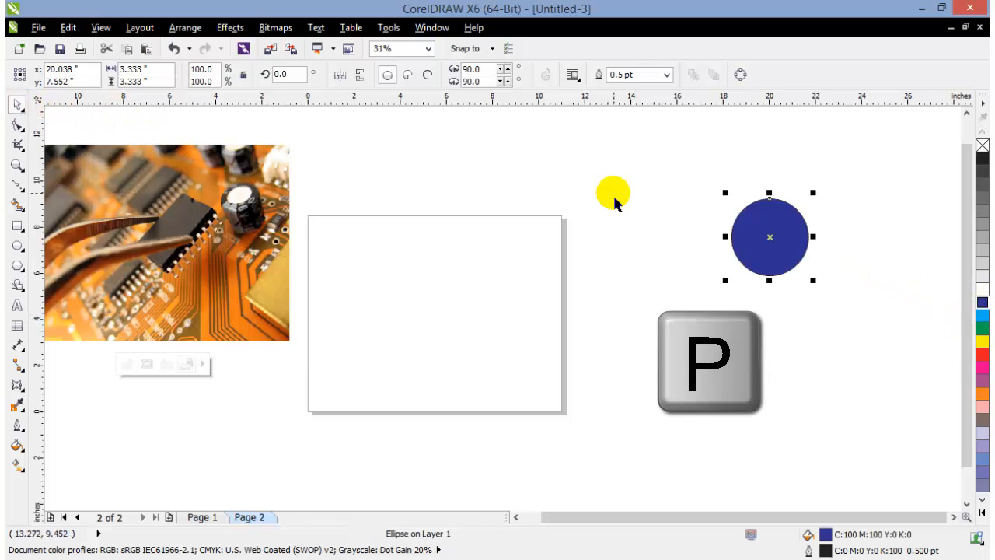
pyautogui.click(616, 204)
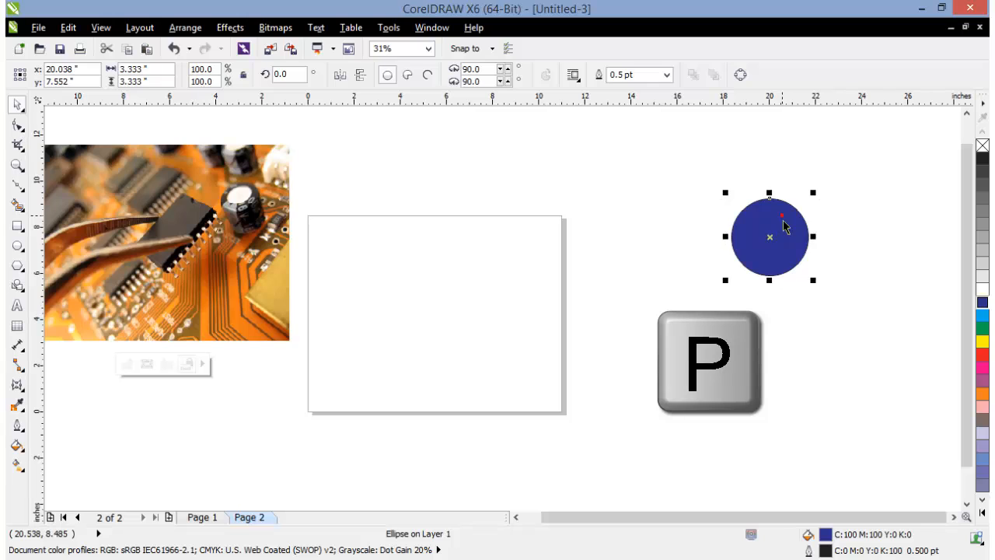
pyautogui.press('p')
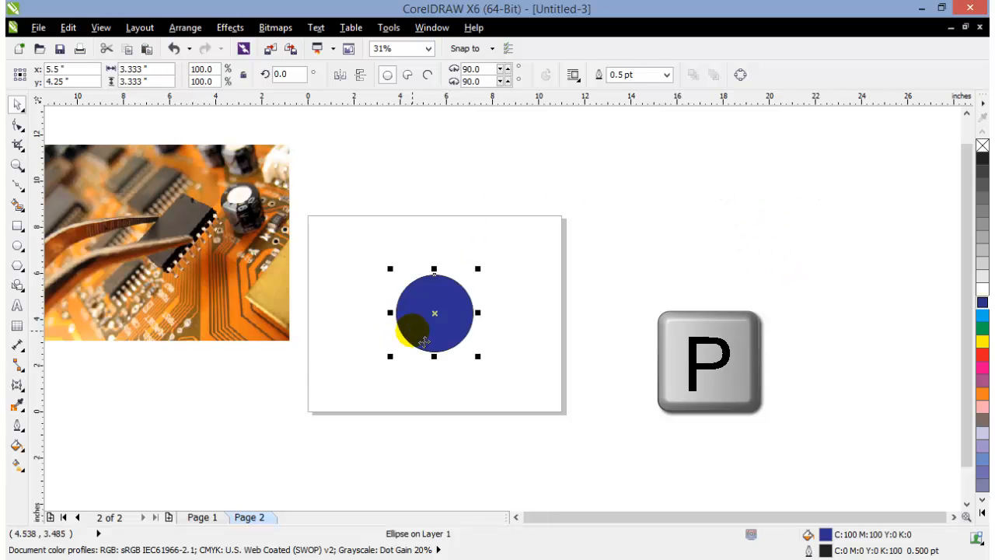
pyautogui.press('Delete')
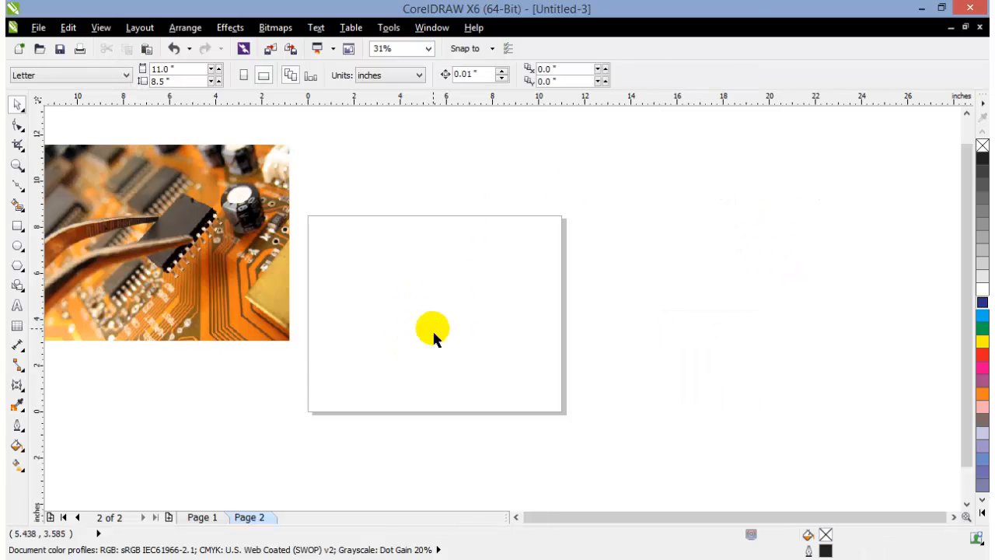
# Center the circuit-board photo on the page and deselect it
pyautogui.click(265, 268)
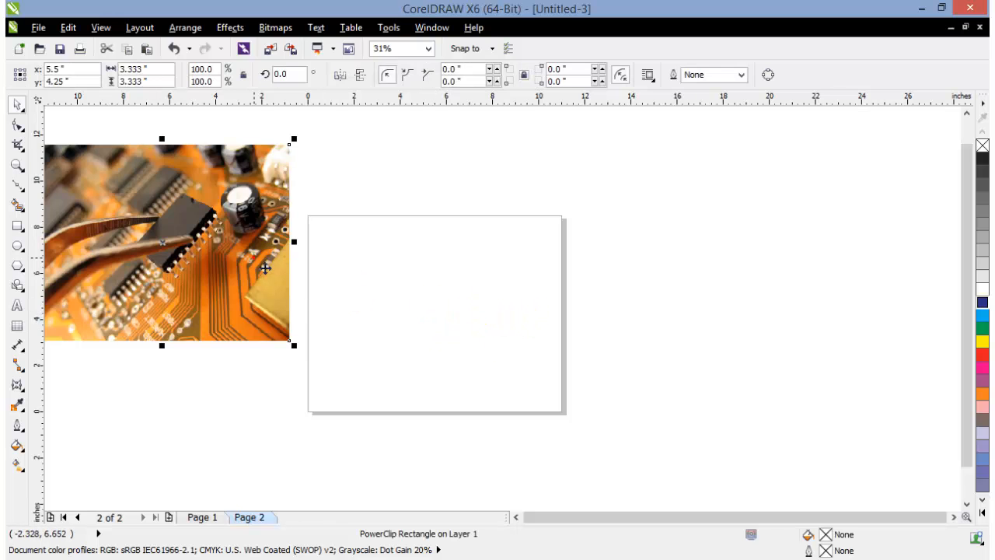
pyautogui.press('p')
pyautogui.click(643, 385)
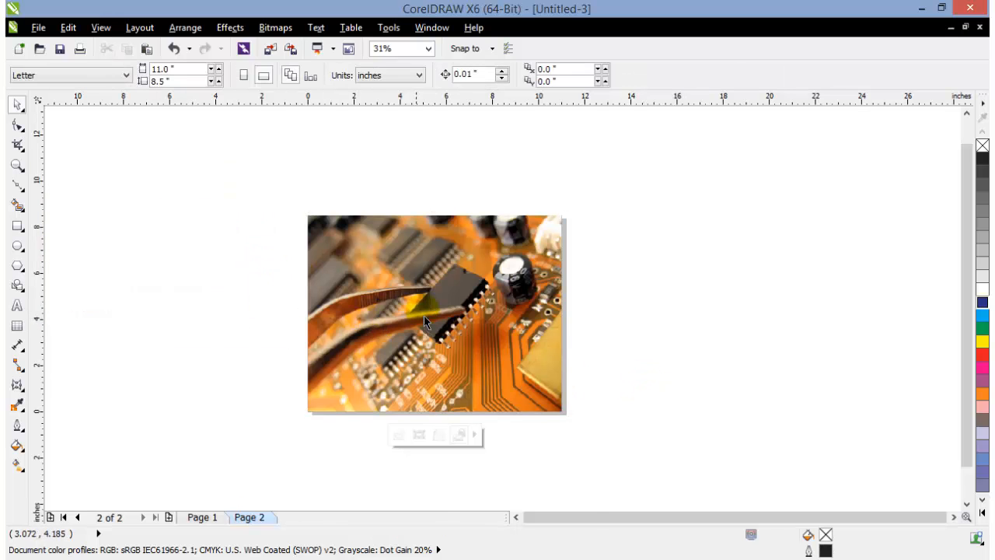
# Zoom in on the photo page by framing it with the Zoom tool
pyautogui.scroll(1, 424, 316)
pyautogui.scroll(-1, 433, 315)
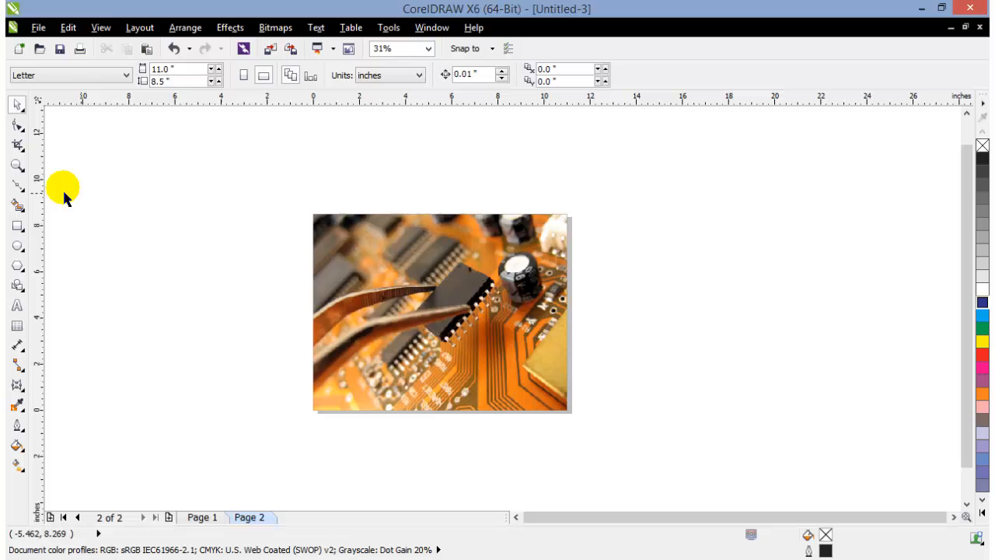
pyautogui.click(17, 165)
pyautogui.moveTo(294, 207); pyautogui.dragTo(608, 458)
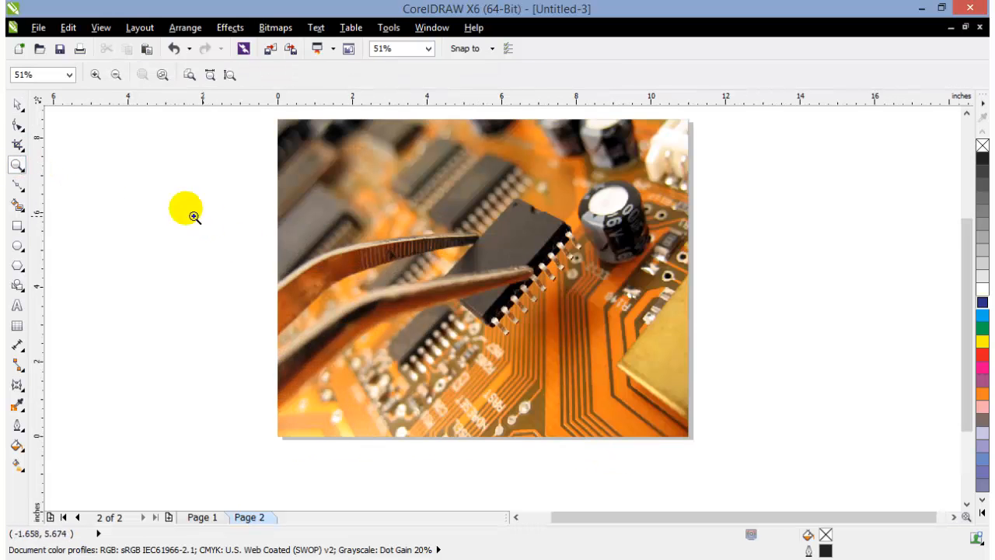
# Draw a gently sloping straight Bézier line about 12.3 inches wide across the upper photo, extending past both page edges, and deselect it
pyautogui.click(17, 104)
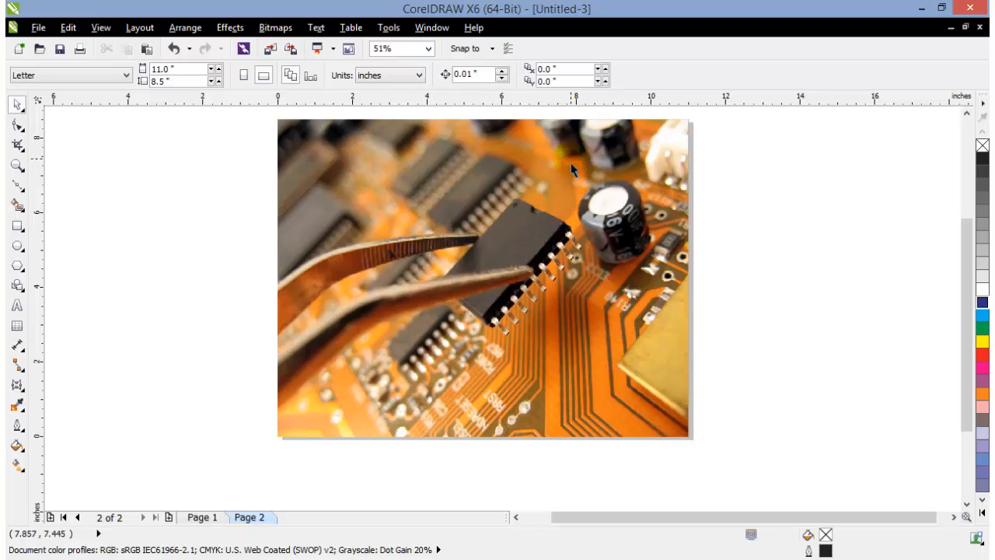
pyautogui.click(203, 517)
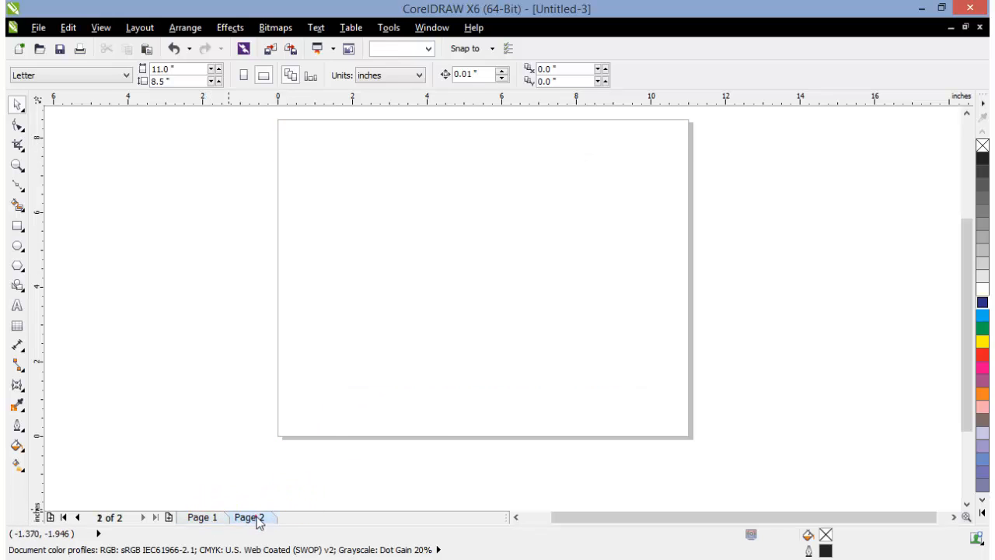
pyautogui.click(17, 187)
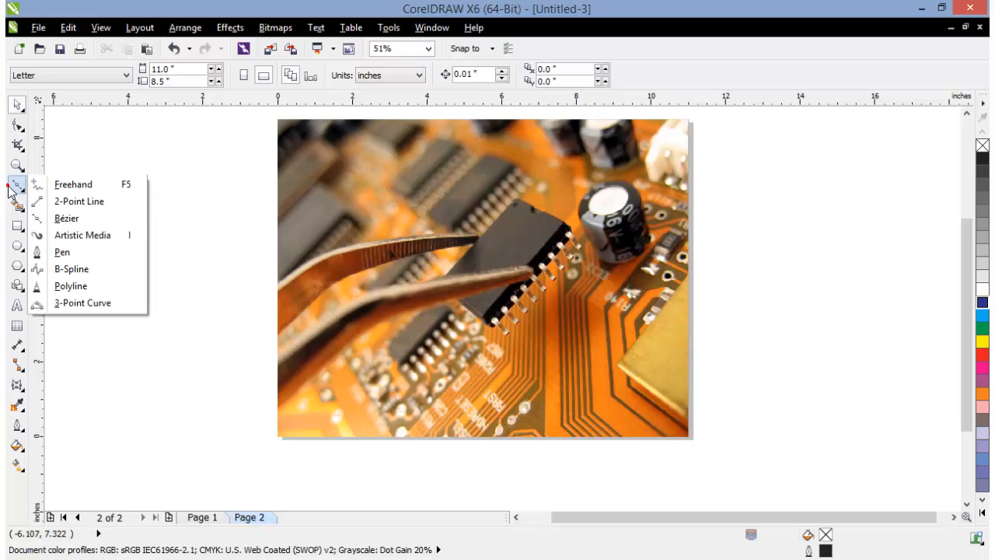
pyautogui.click(68, 219)
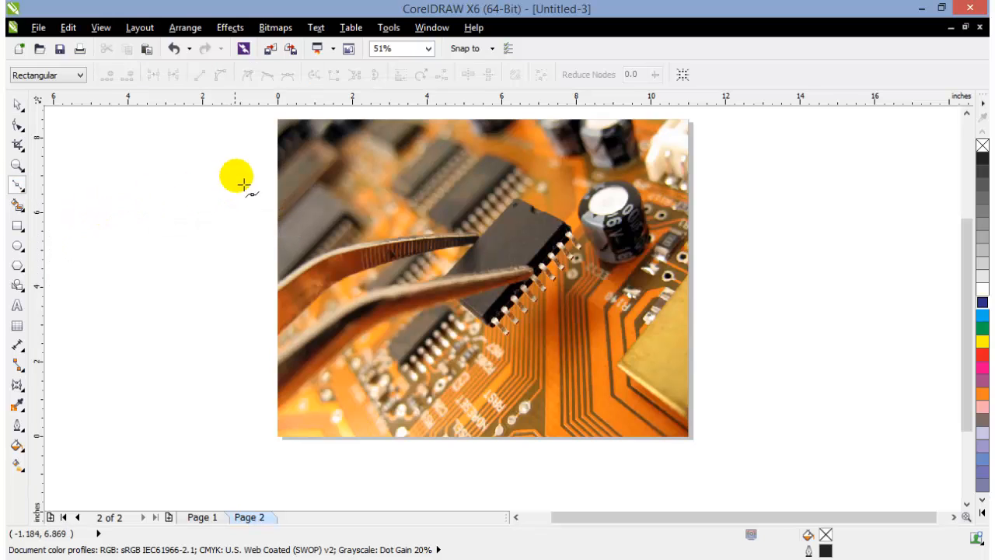
pyautogui.click(713, 178)
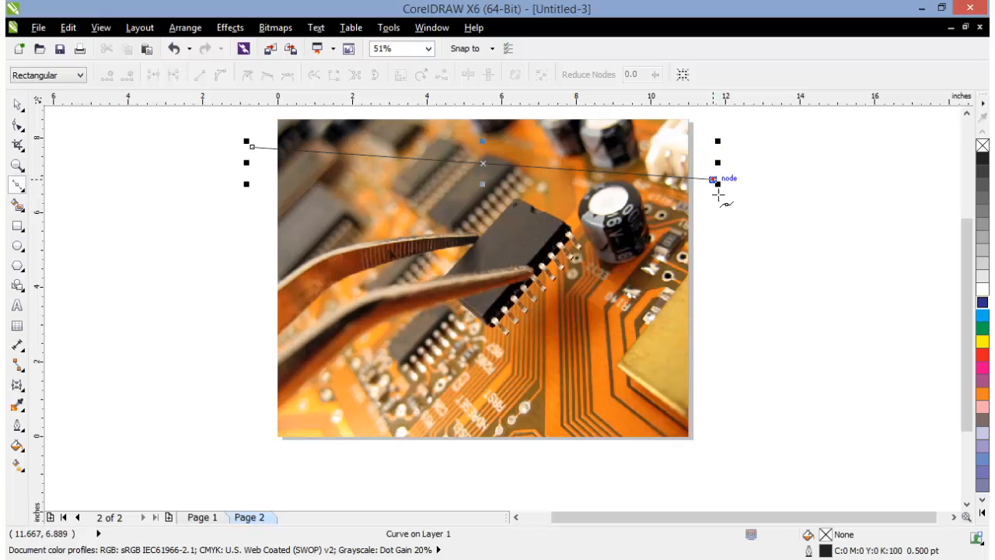
pyautogui.click(17, 104)
pyautogui.click(87, 156)
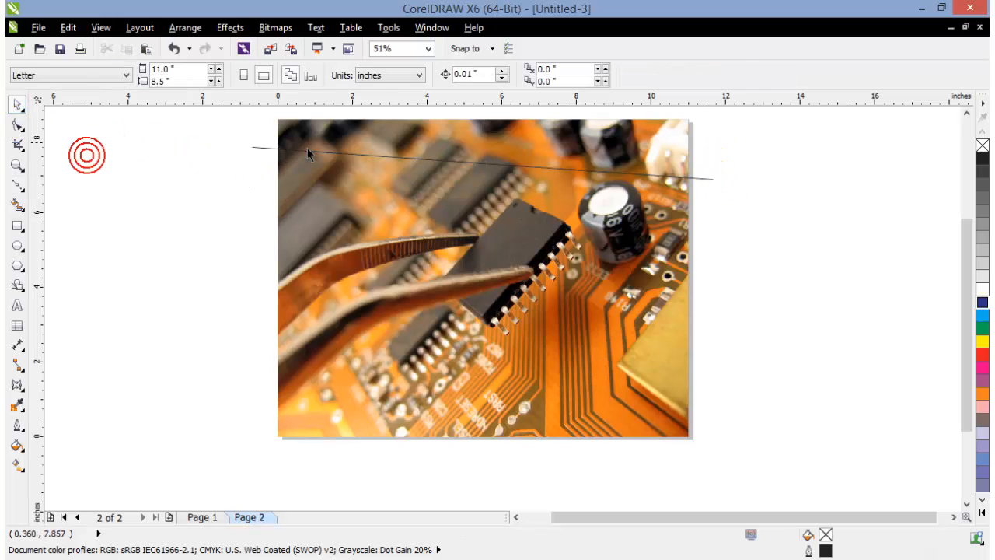
# Undo the accidental shift of the photo and move the straight line slightly down
pyautogui.click(308, 163)
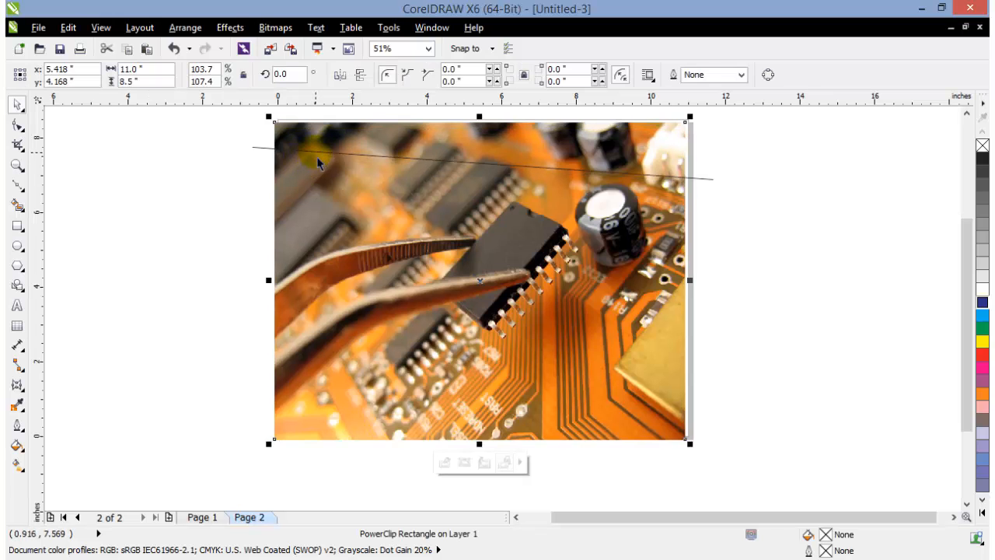
pyautogui.hotkey('ctrl', 'z')
pyautogui.click(795, 210)
pyautogui.moveTo(713, 180); pyautogui.dragTo(713, 197)
# Convert the straight line to a curve and bend it into a wave that arches on the left and dips on the right
pyautogui.click(17, 125)
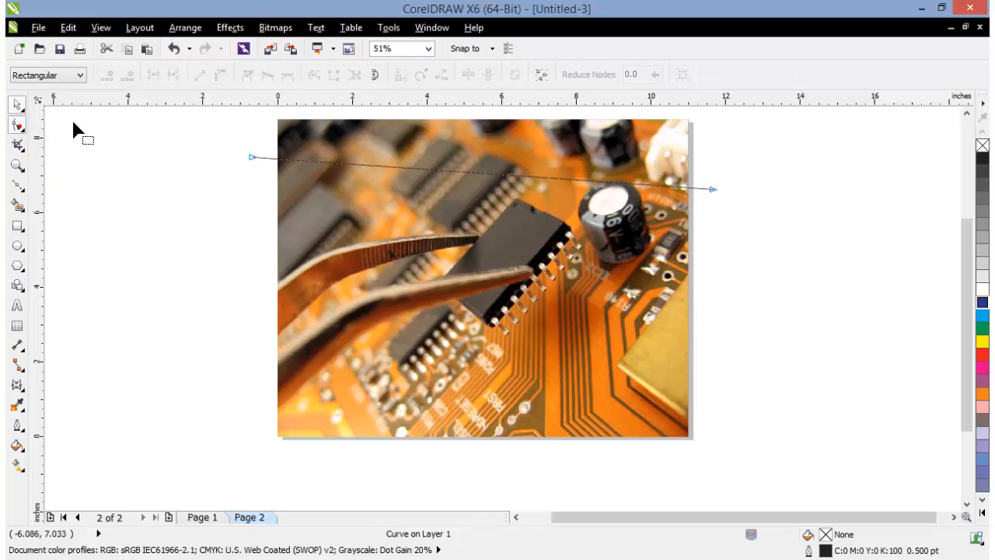
pyautogui.click(361, 165)
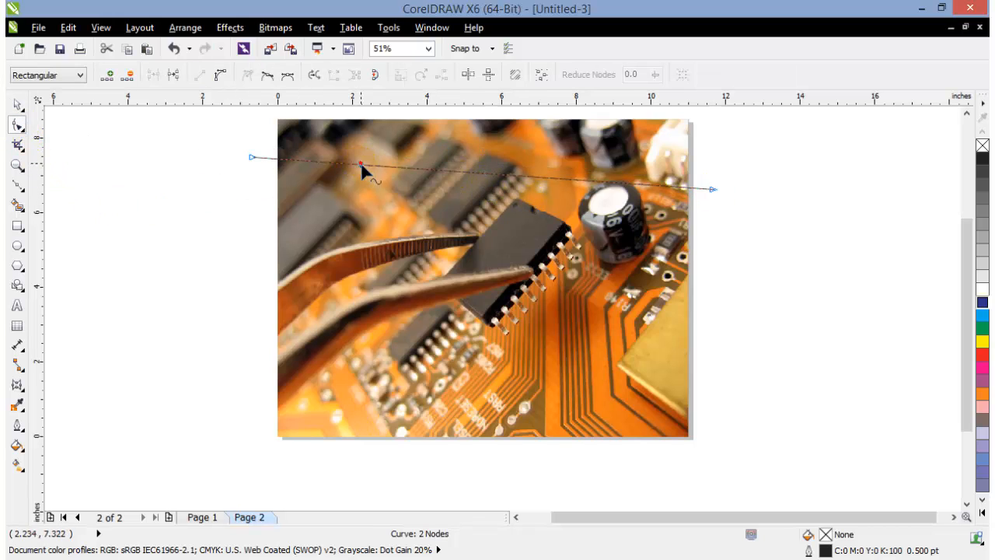
pyautogui.click(219, 76)
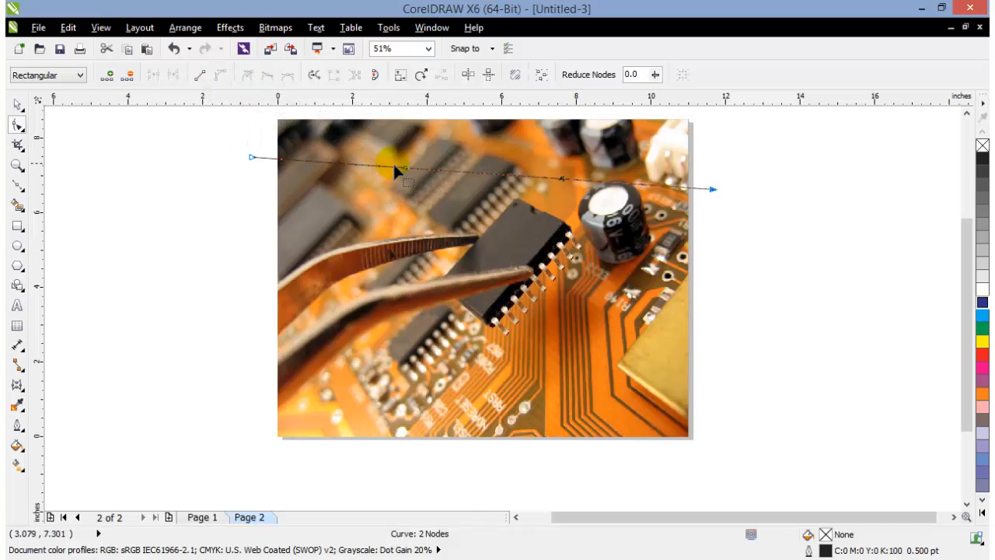
pyautogui.moveTo(403, 177); pyautogui.dragTo(452, 120)
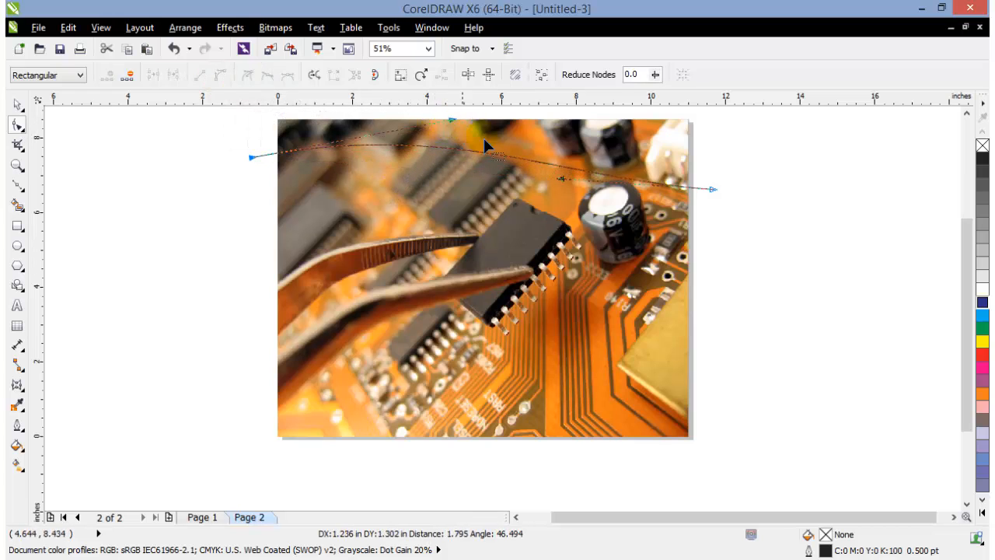
pyautogui.moveTo(561, 180); pyautogui.dragTo(558, 230)
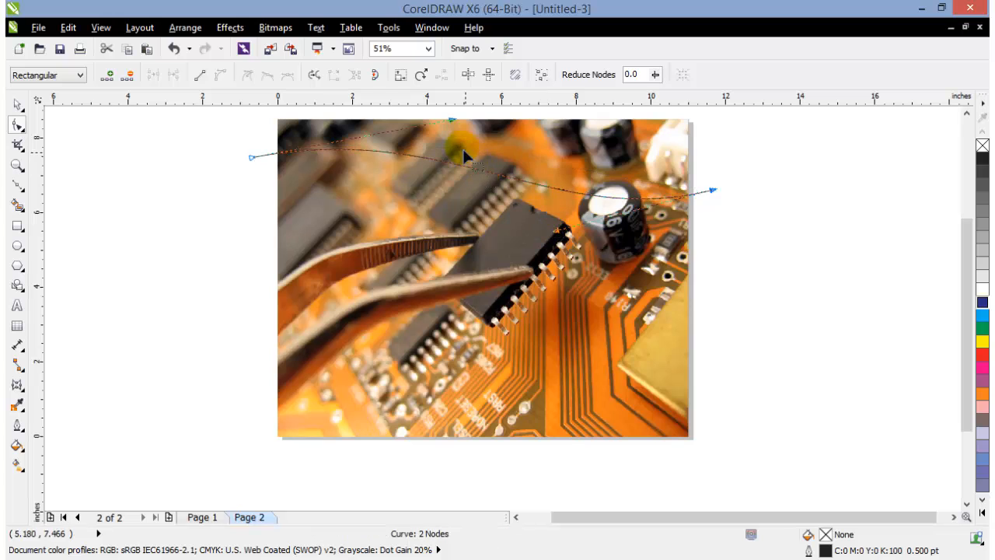
pyautogui.moveTo(451, 120); pyautogui.dragTo(566, 163)
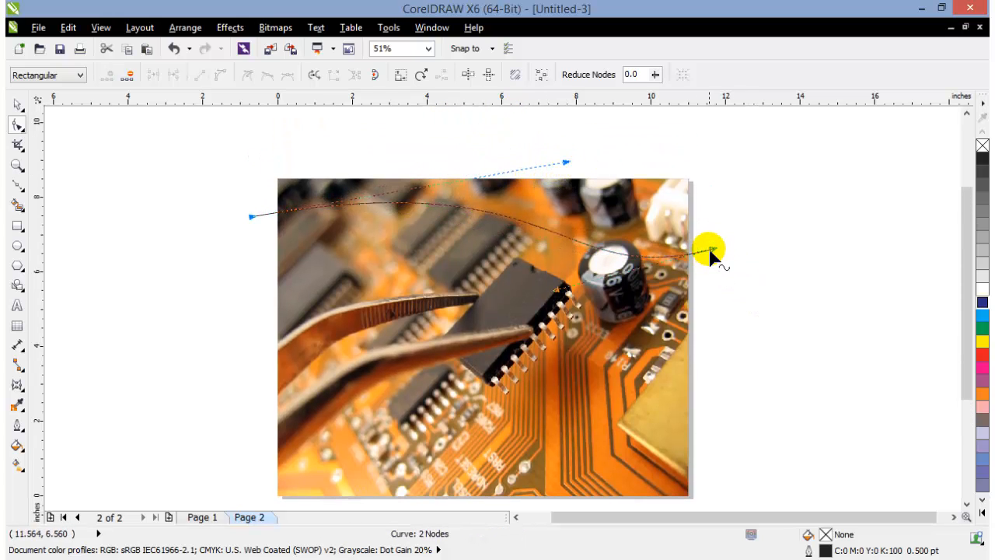
pyautogui.moveTo(712, 257); pyautogui.dragTo(714, 258)
pyautogui.moveTo(965, 241); pyautogui.dragTo(967, 268)
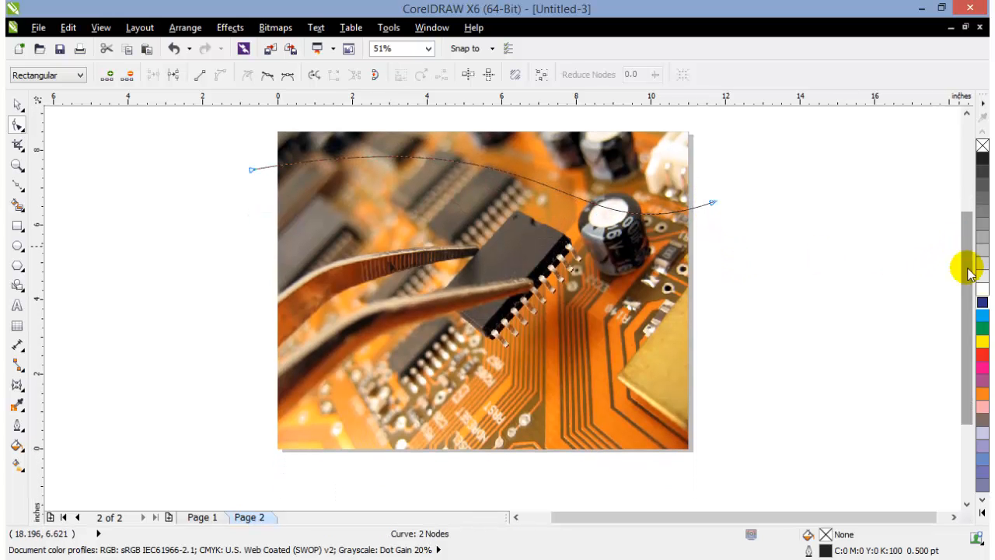
# Place a copy of the wave curve about 6.2 inches lower, across the photo's lower edge
pyautogui.click(17, 106)
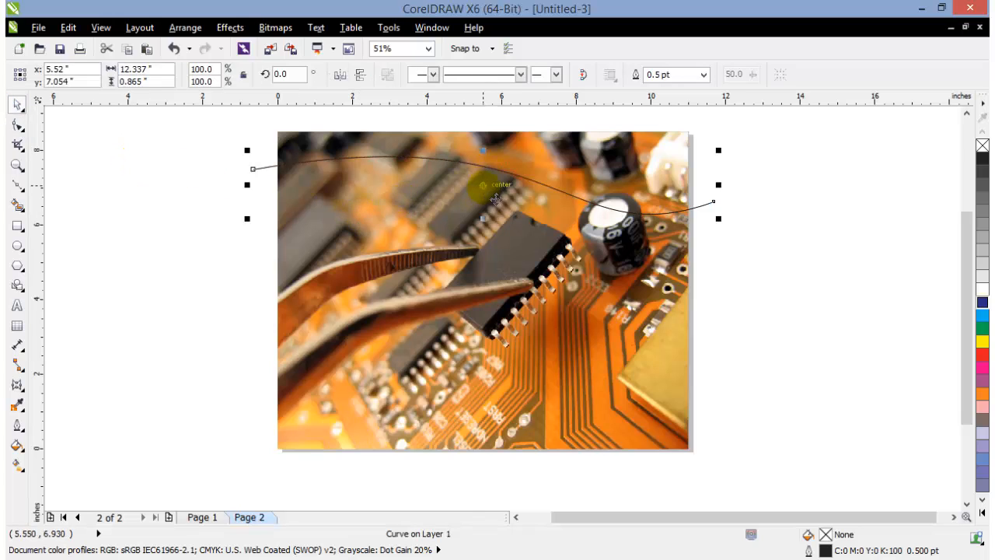
pyautogui.moveTo(495, 198); pyautogui.dragTo(493, 428)
pyautogui.click(816, 463)
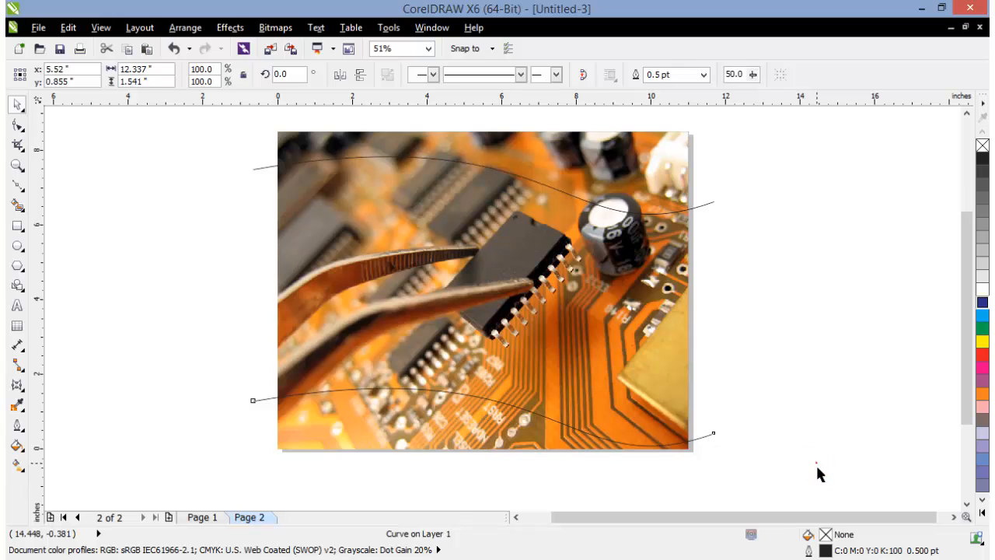
# Check the snapping options and set the upper curve's rotation center where it crosses the page's right edge
pyautogui.click(264, 170)
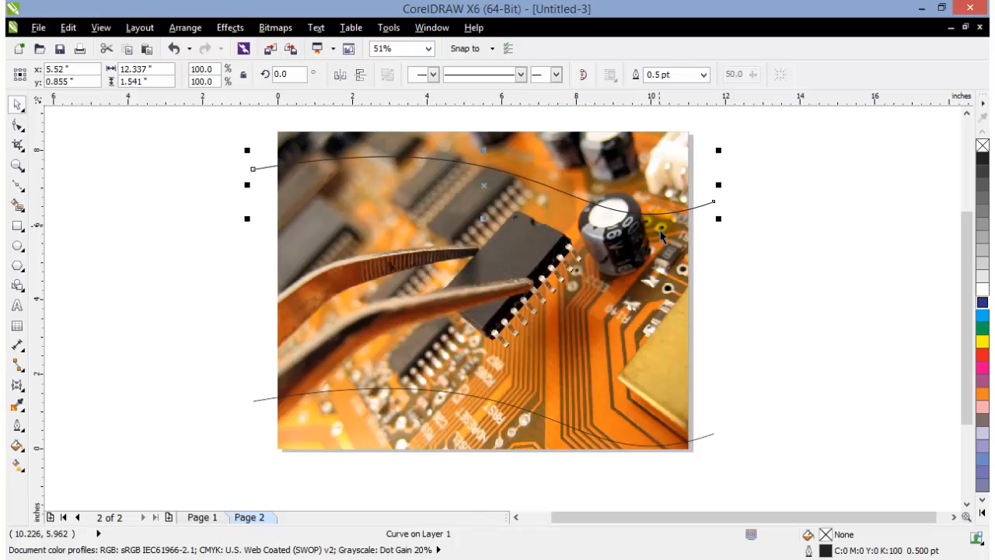
pyautogui.click(582, 204)
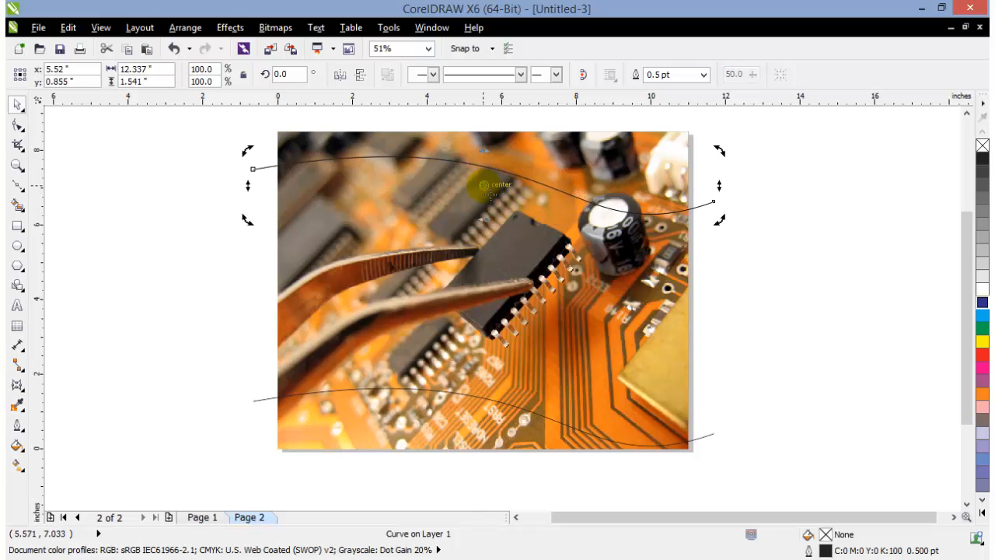
pyautogui.click(101, 28)
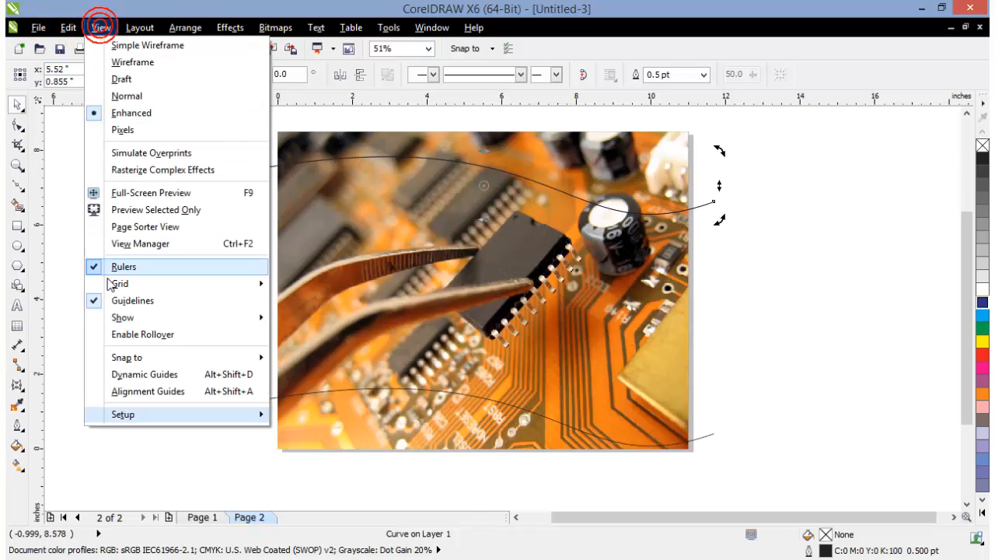
pyautogui.moveTo(116, 358)
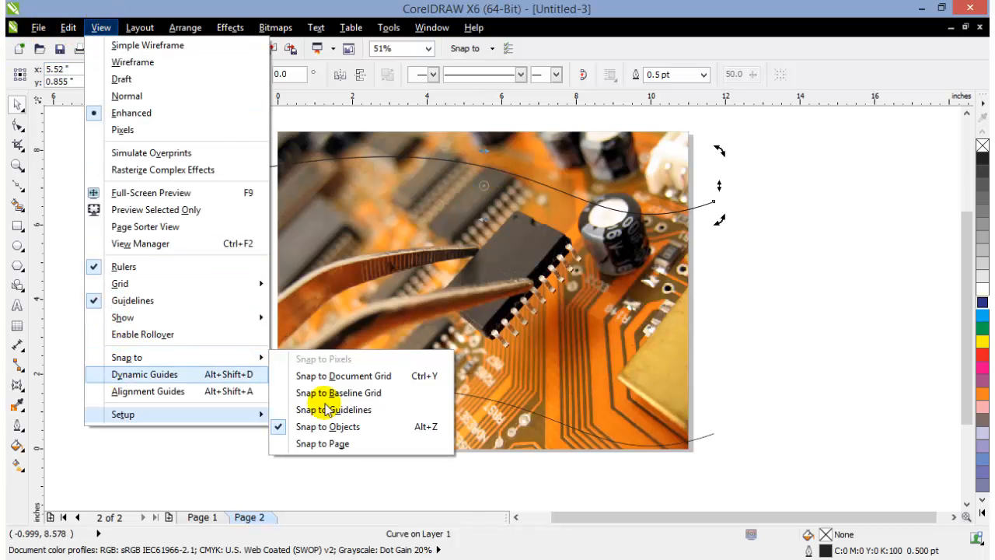
pyautogui.click(845, 290)
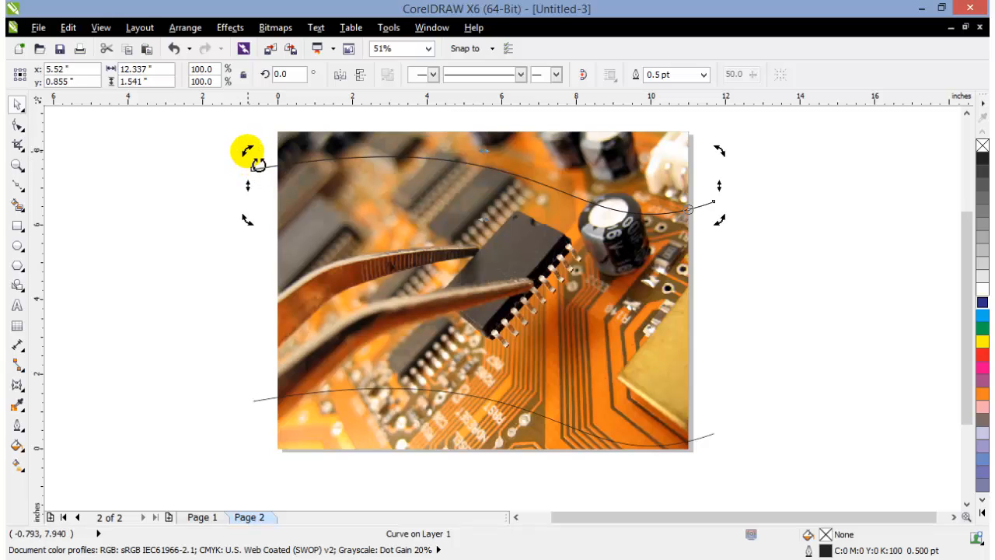
# Create three copies of the upper curve rotated about its right-edge pivot, the first at 2.5° and the last at 6.7°, and deselect
pyautogui.moveTo(247, 151); pyautogui.dragTo(247, 175)
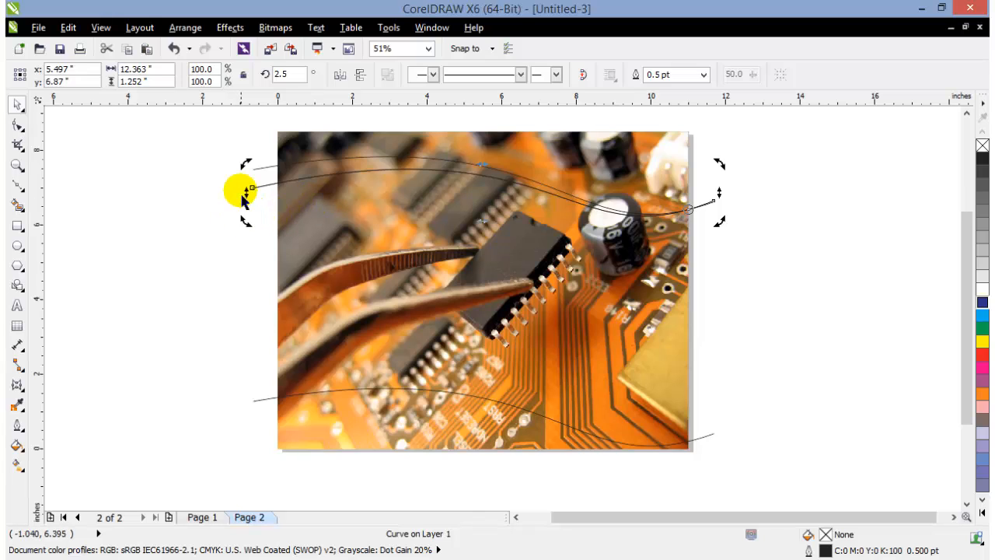
pyautogui.moveTo(244, 165); pyautogui.dragTo(254, 196)
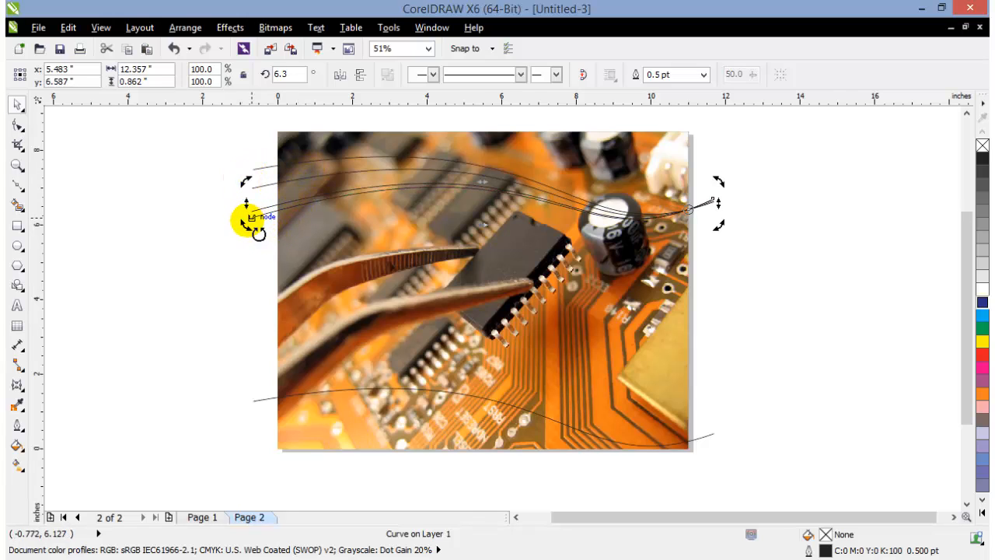
pyautogui.moveTo(246, 226); pyautogui.dragTo(259, 240)
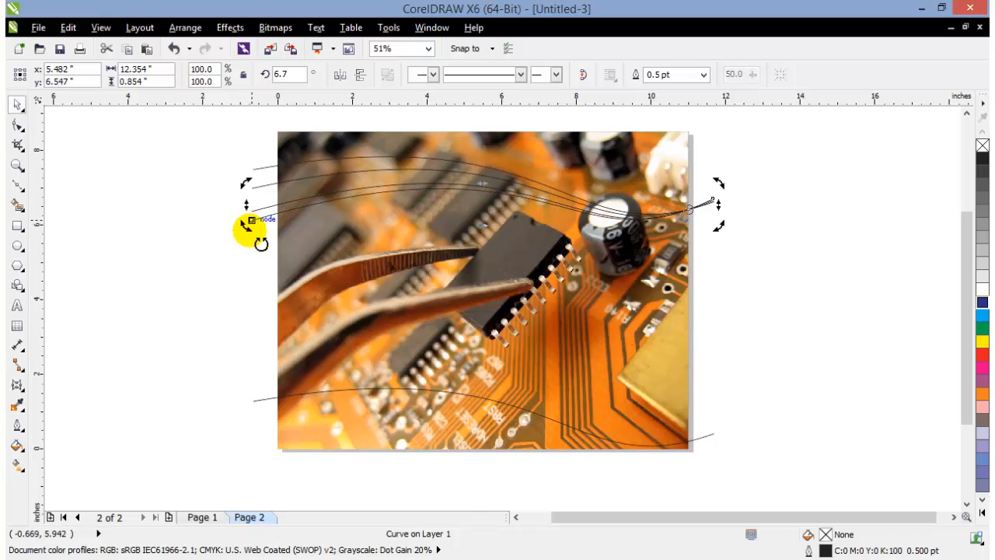
pyautogui.click(201, 256)
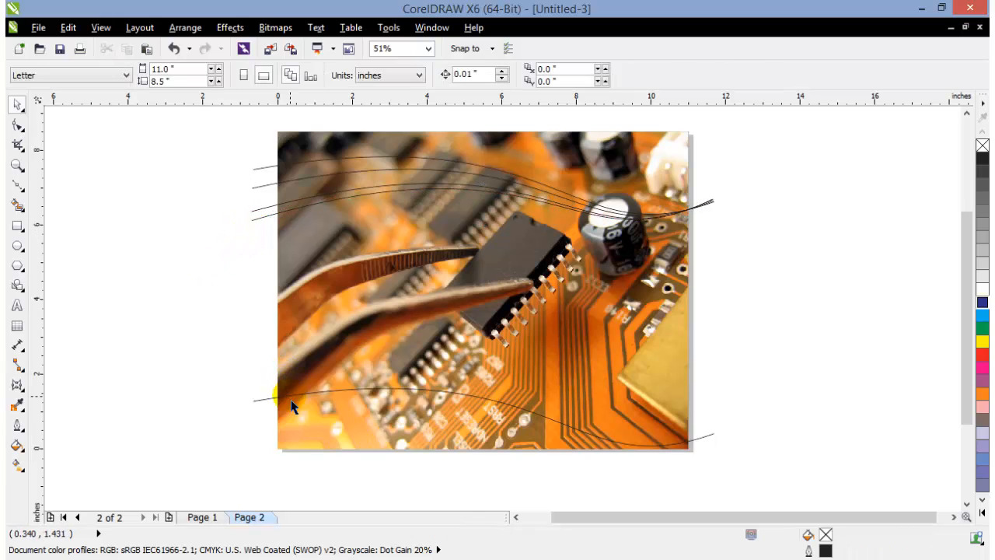
# Smart-fill the area above the upper curves and the three bands between them with pale yellow (C0 M0 Y20 K0) and a 0.5 pt outline
pyautogui.click(18, 205)
pyautogui.click(390, 150)
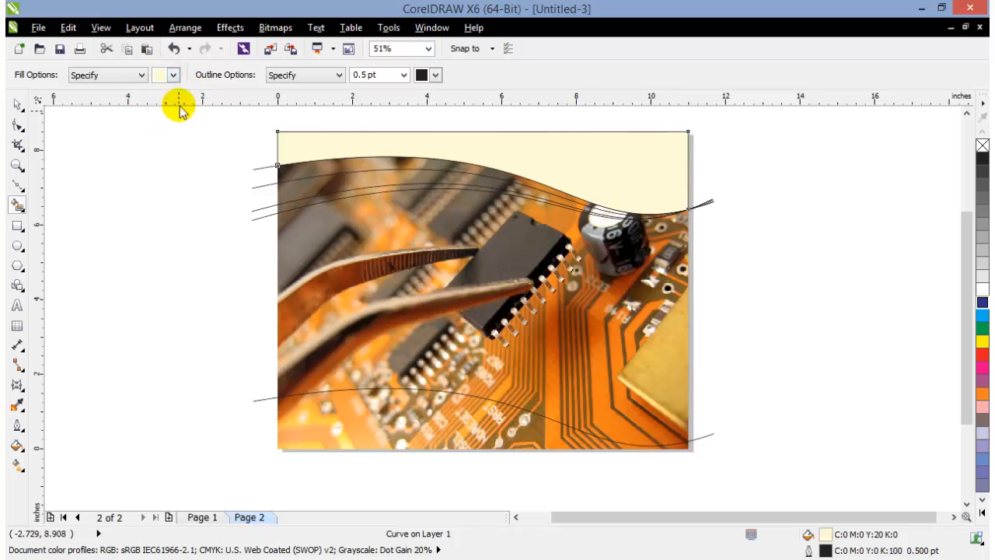
pyautogui.click(320, 174)
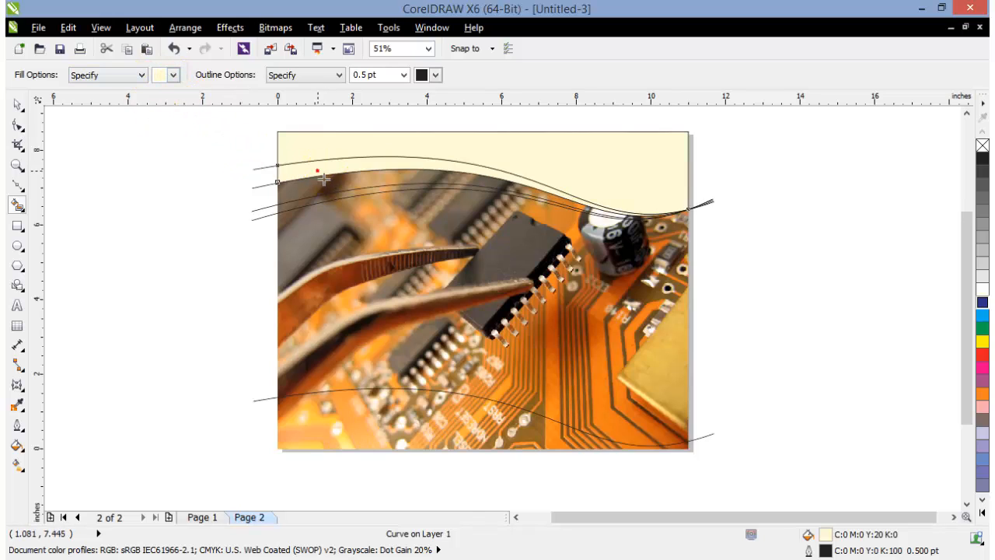
pyautogui.click(311, 198)
pyautogui.click(294, 201)
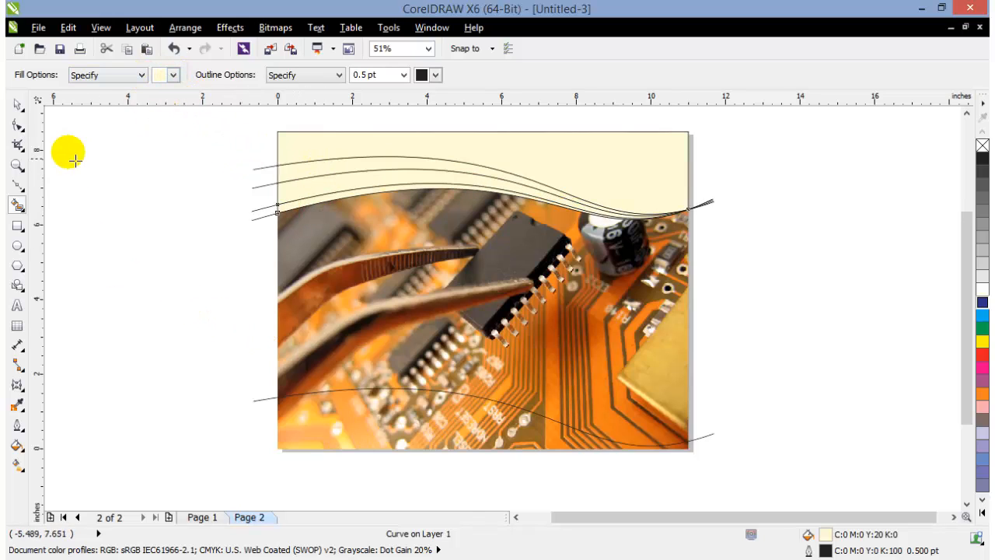
# Delete the four original upper curves, leaving only the filled wave shapes and the lower curve
pyautogui.click(17, 104)
pyautogui.click(240, 232)
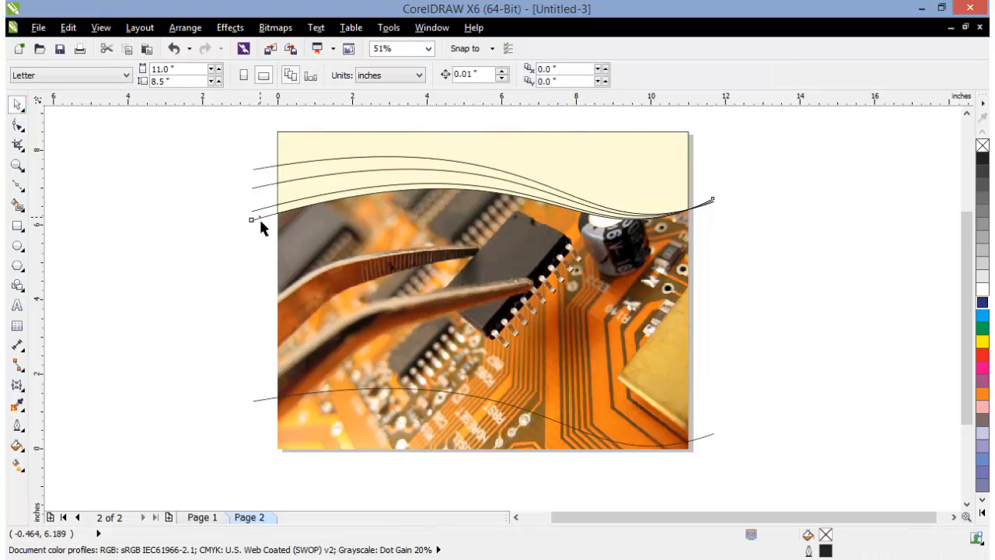
pyautogui.click(262, 217)
pyautogui.press('Delete')
pyautogui.click(268, 208)
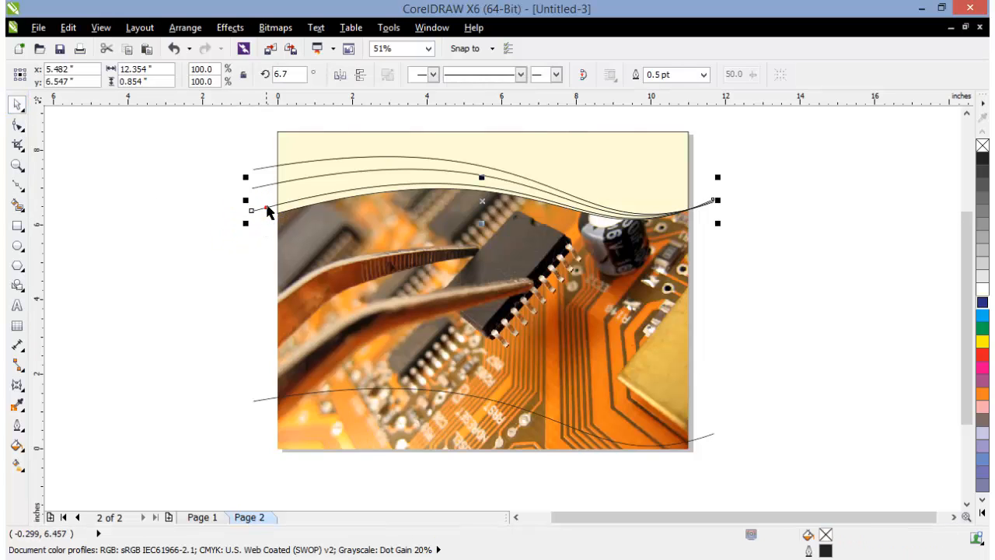
pyautogui.press('Delete')
pyautogui.click(268, 186)
pyautogui.press('Delete')
pyautogui.click(267, 166)
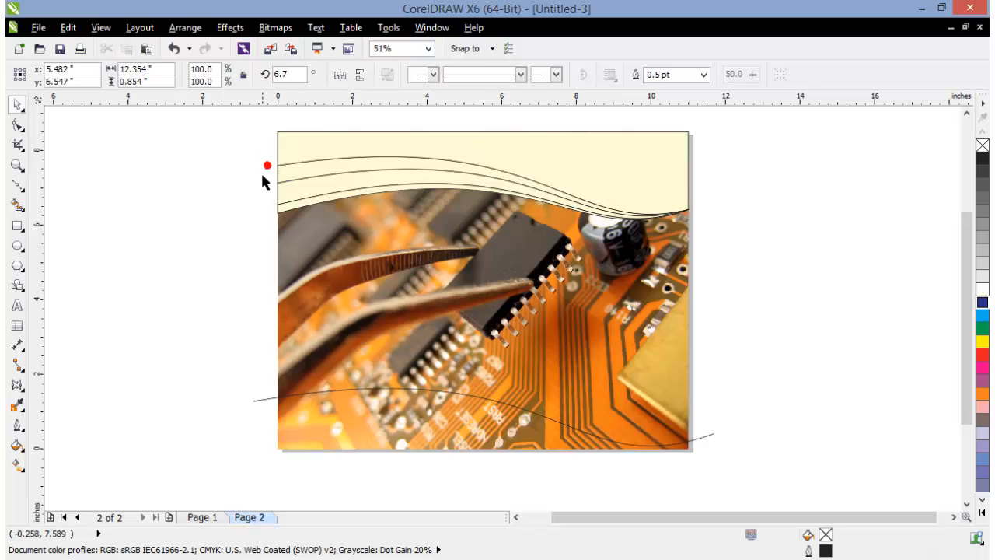
pyautogui.press('Delete')
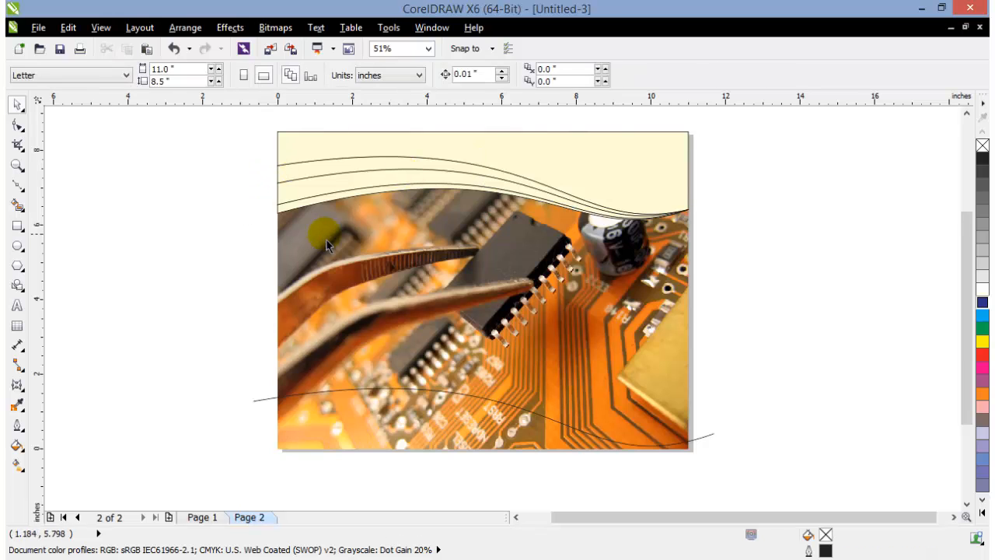
# Remove the outlines from the four pale yellow wave shapes at the top of the page, then deselect them
pyautogui.click(17, 165)
pyautogui.moveTo(277, 125); pyautogui.dragTo(758, 465)
pyautogui.click(17, 104)
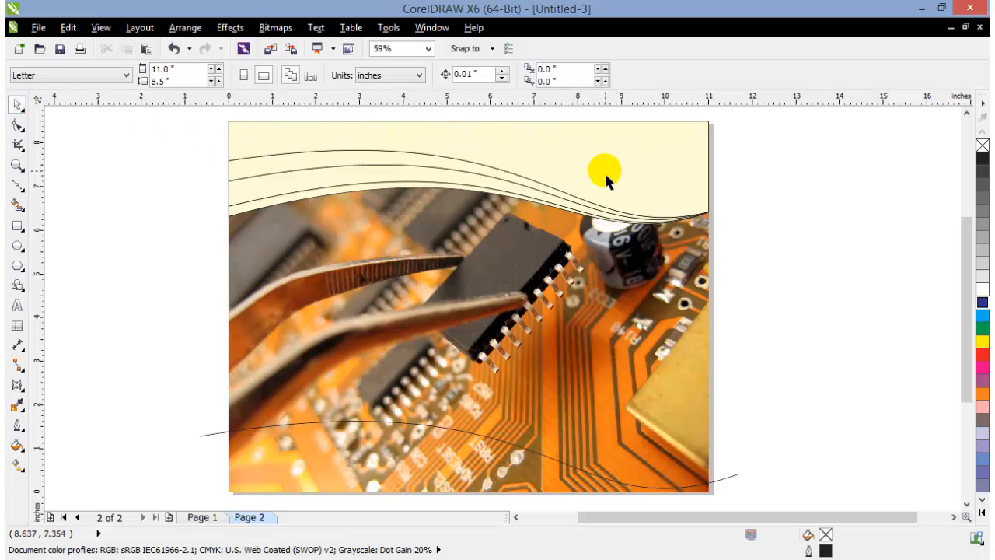
pyautogui.moveTo(216, 116); pyautogui.dragTo(754, 287)
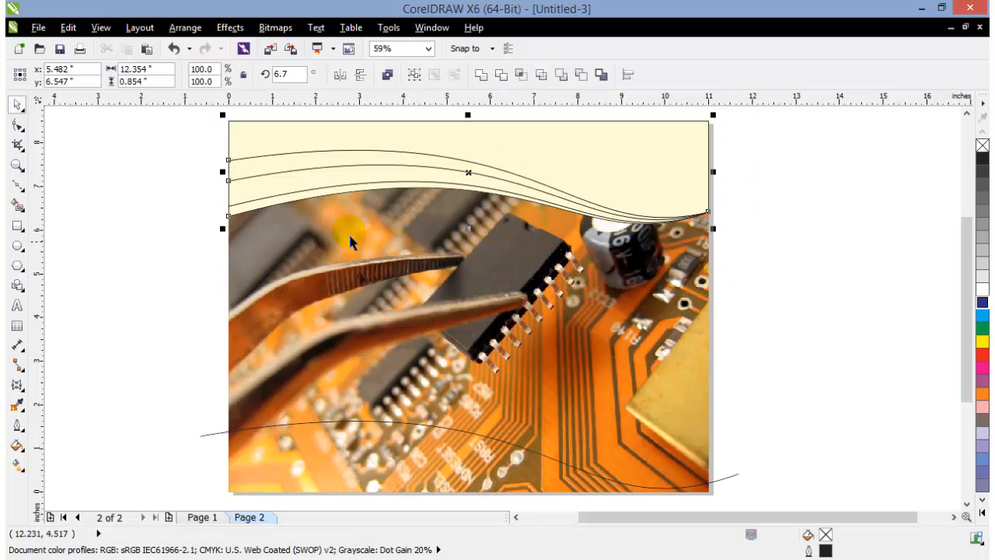
pyautogui.click(222, 133)
pyautogui.moveTo(455, 232); pyautogui.dragTo(795, 314)
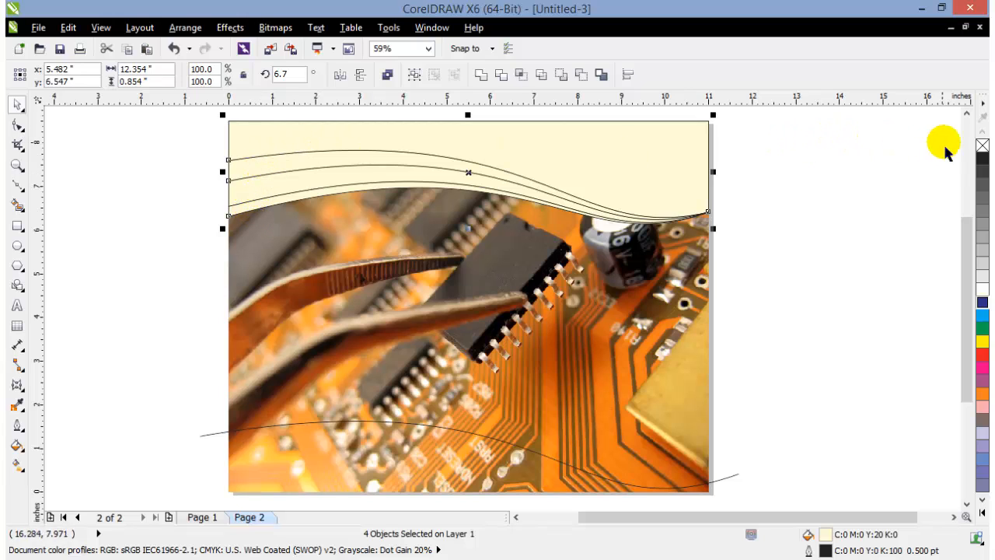
pyautogui.rightClick(981, 145)
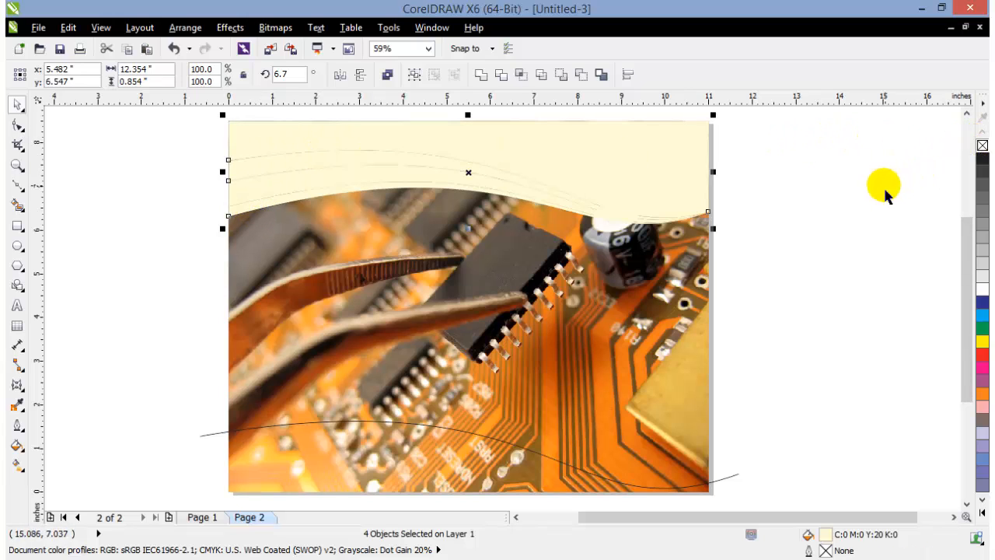
pyautogui.click(886, 185)
# Fill the large shape above the wave bands with the golden tone C22 M44 Y100 K3 sampled from the photo
pyautogui.click(666, 160)
pyautogui.click(493, 147)
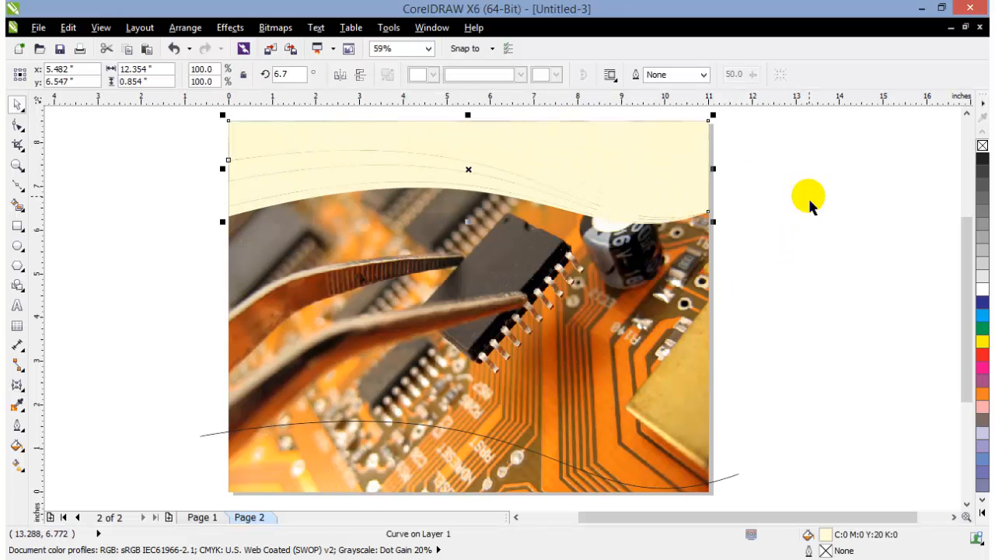
pyautogui.click(12, 409)
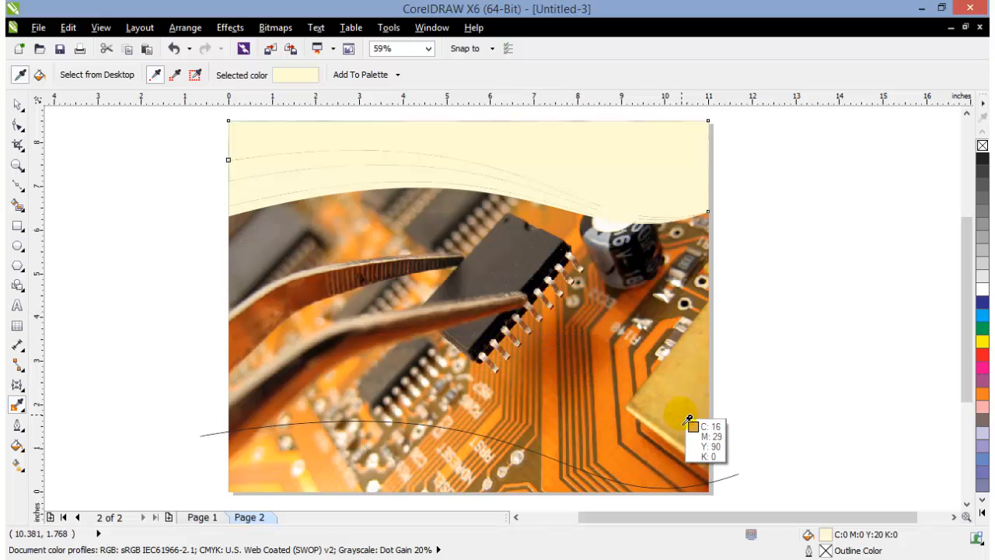
pyautogui.click(642, 413)
pyautogui.click(473, 149)
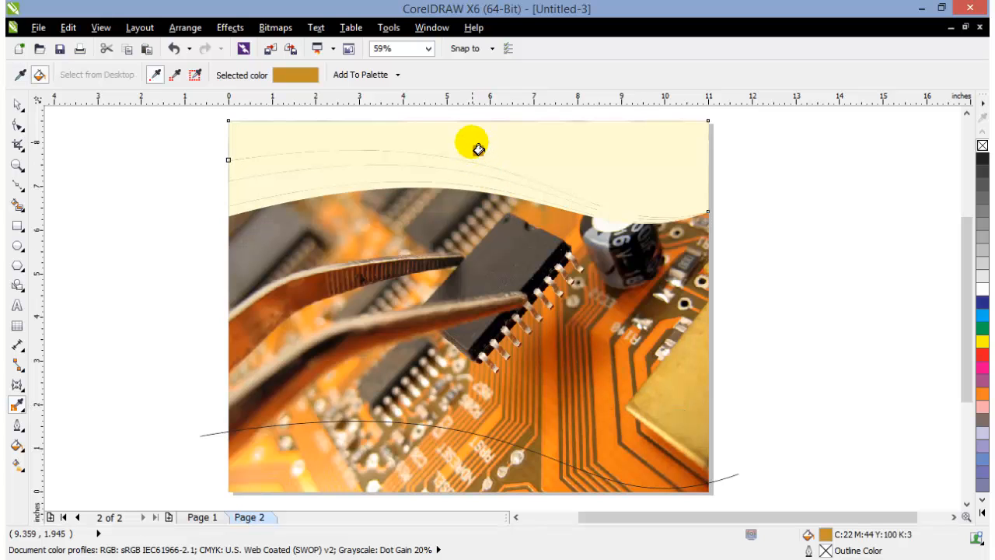
pyautogui.click(472, 143)
# Fill the large top shape with dark brown C46 M63 Y100 K46 sampled from the photo
pyautogui.click(682, 298)
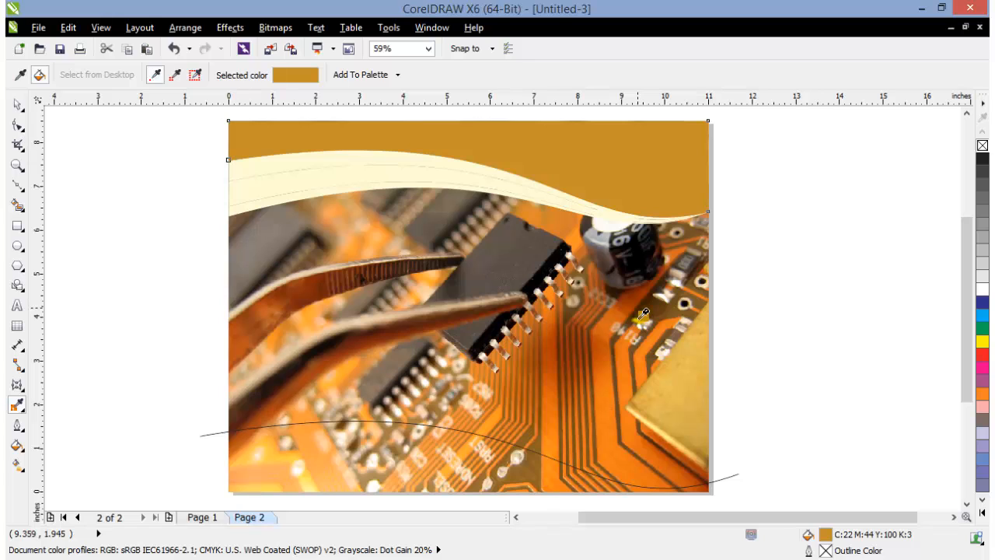
pyautogui.press('shift')
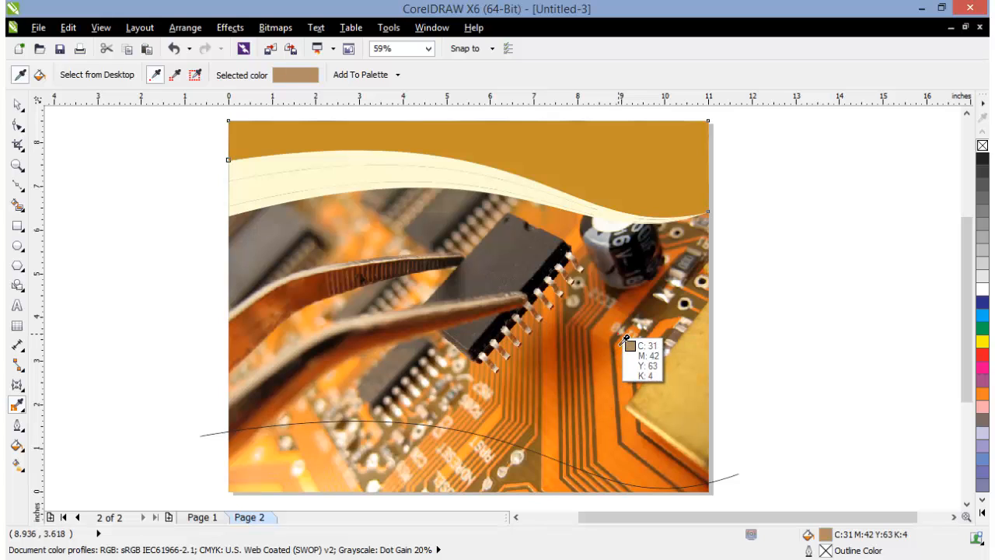
pyautogui.click(624, 339)
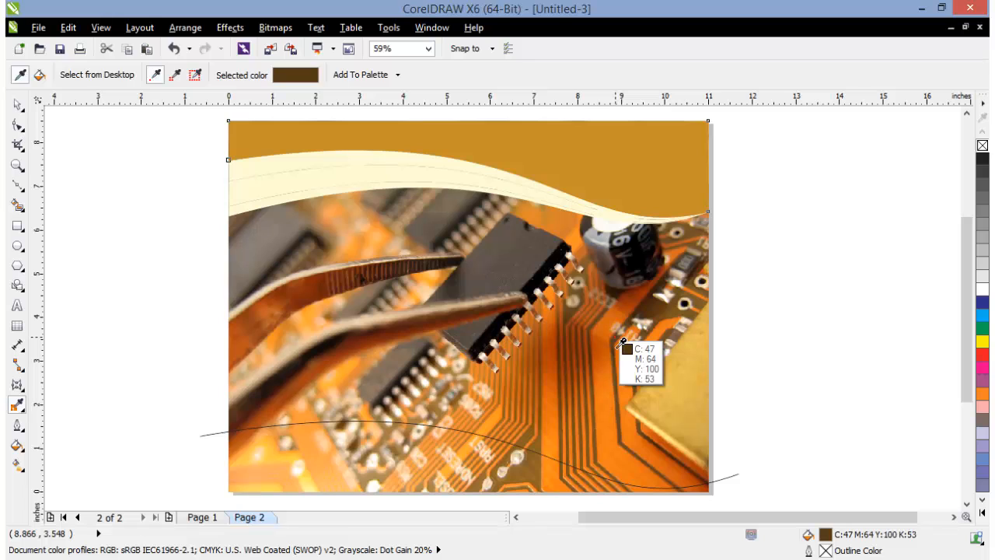
pyautogui.click(642, 173)
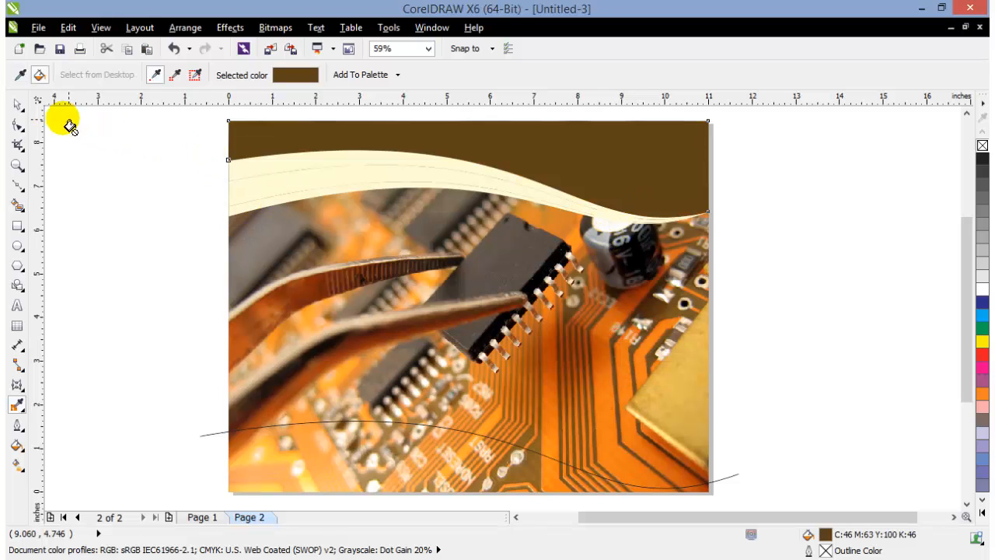
# Fill the three thin wave bands below the brown shape with white and deselect them
pyautogui.click(17, 104)
pyautogui.click(83, 166)
pyautogui.click(238, 175)
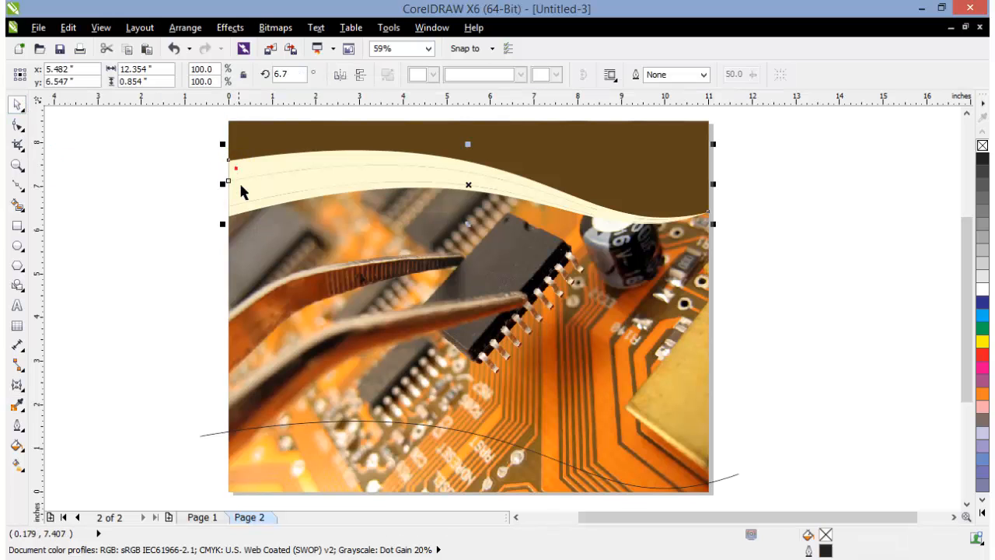
pyautogui.click(124, 229)
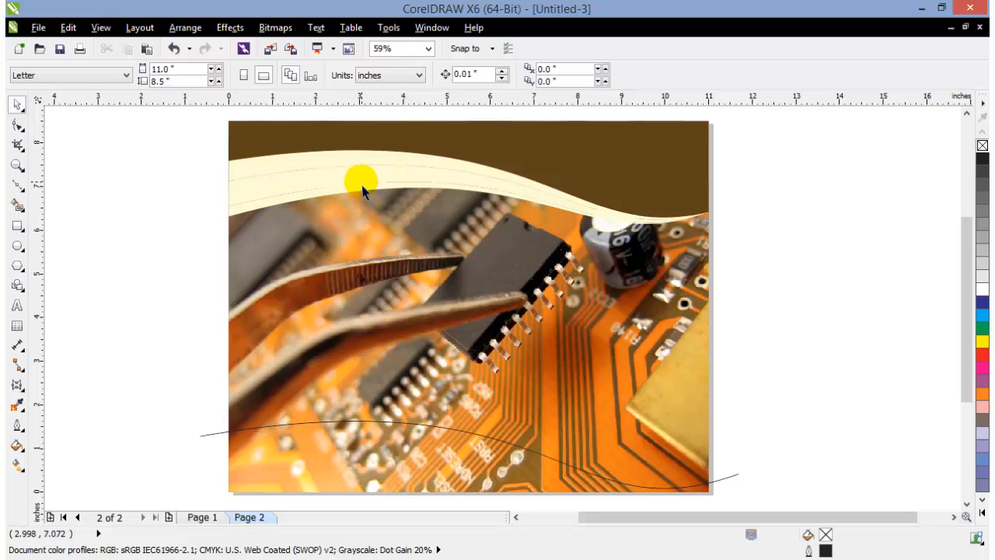
pyautogui.click(307, 169)
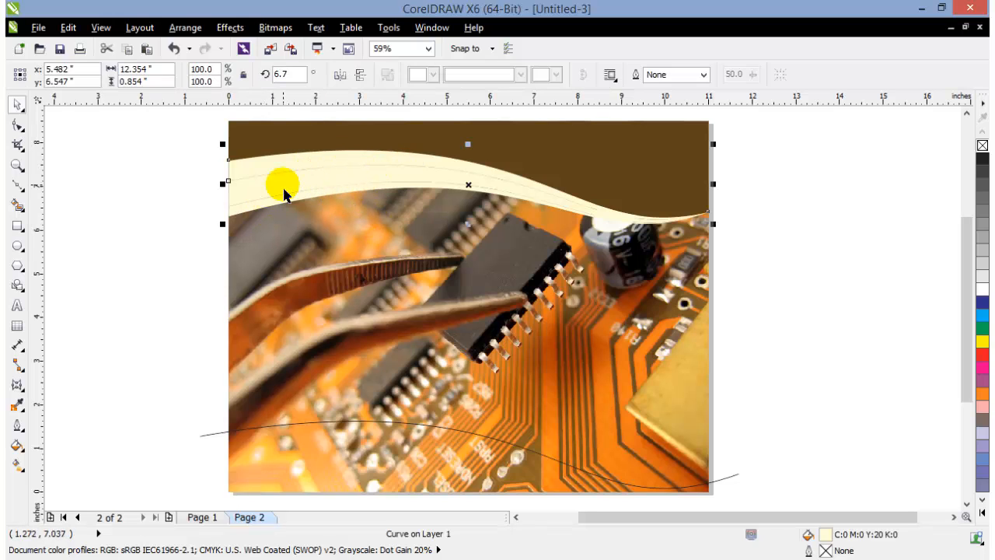
pyautogui.keyDown('shift'); pyautogui.click(282, 196); pyautogui.keyUp('shift')
pyautogui.keyDown('shift'); pyautogui.click(263, 179); pyautogui.keyUp('shift')
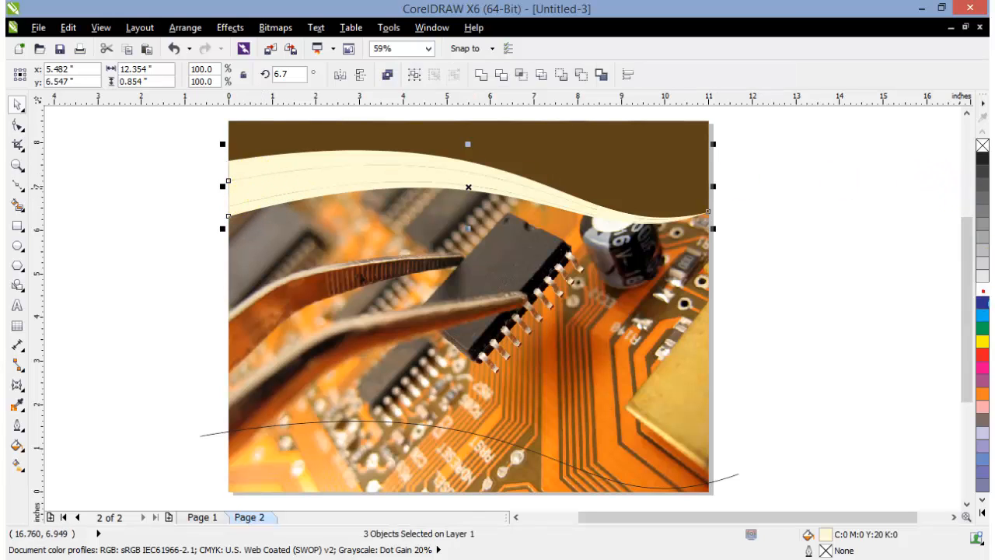
pyautogui.click(981, 289)
pyautogui.click(855, 287)
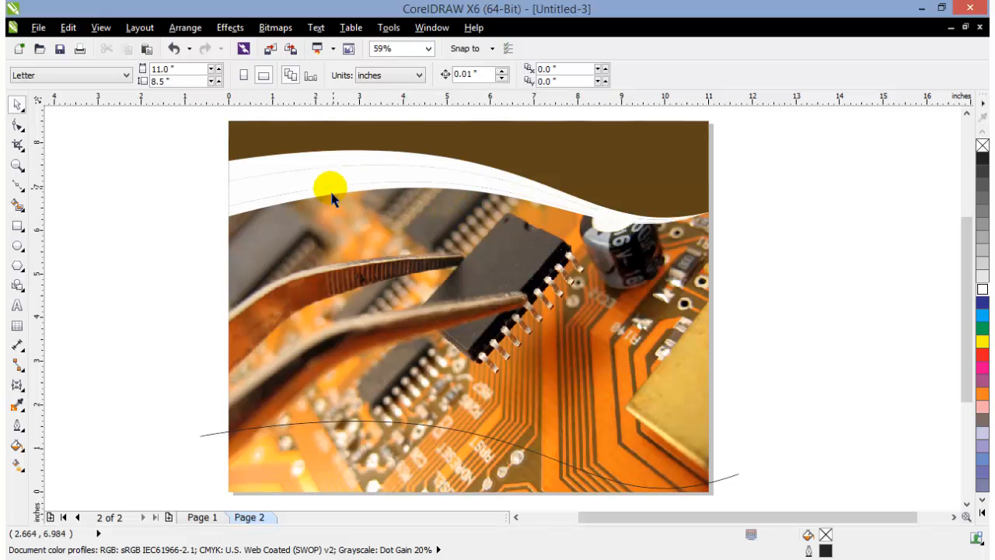
# Apply a uniform transparency of 50 to the uppermost white band
pyautogui.click(247, 173)
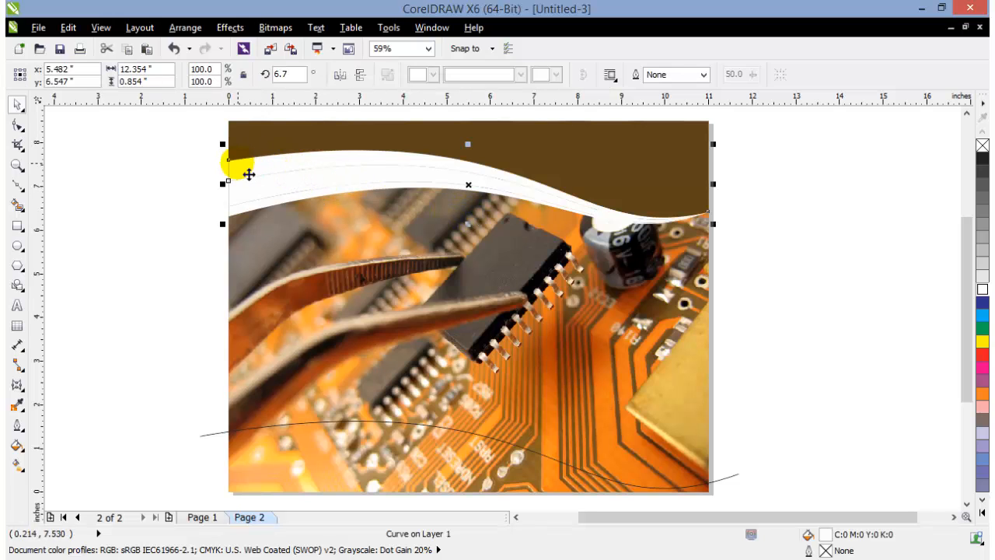
pyautogui.click(16, 384)
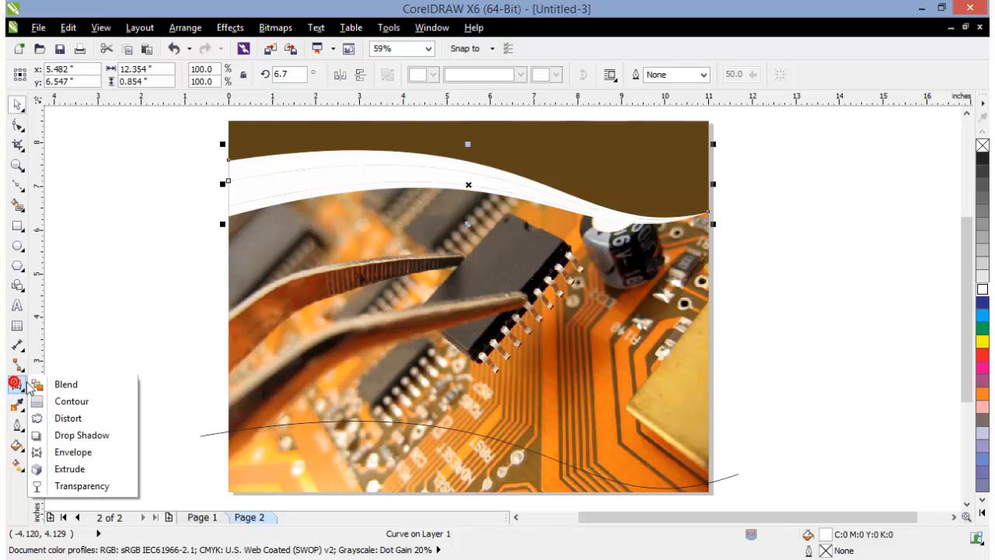
pyautogui.click(89, 487)
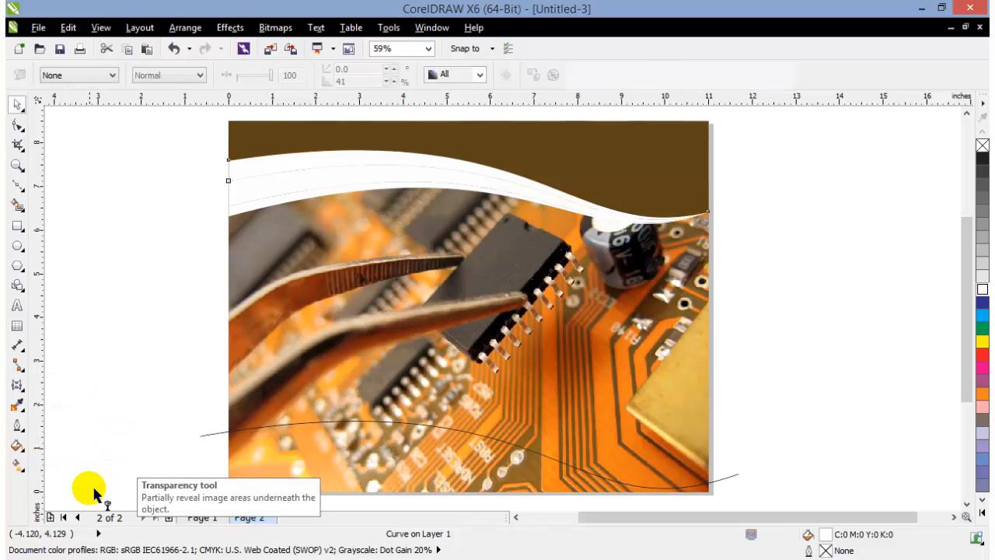
pyautogui.click(74, 73)
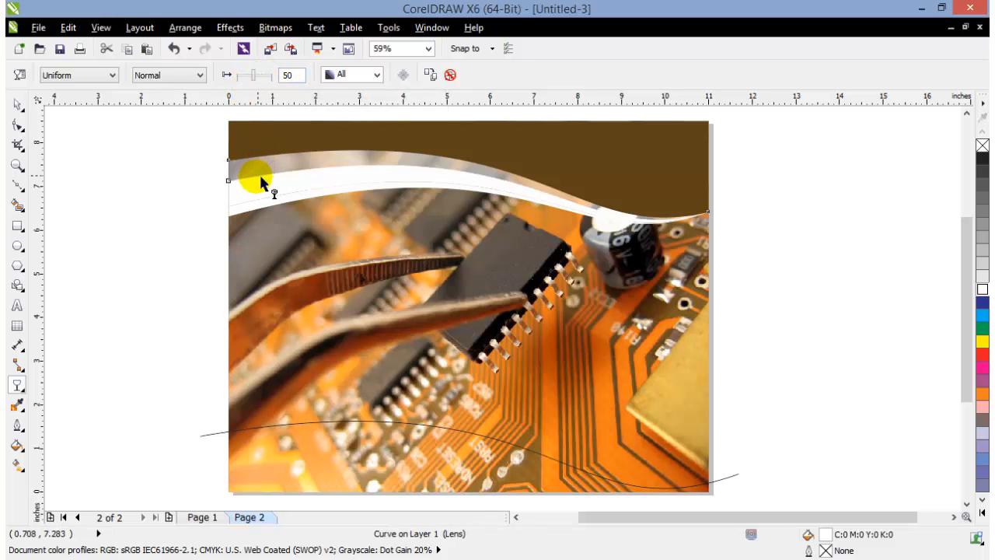
# Apply a uniform transparency to the middle white band and set it to 64
pyautogui.click(240, 200)
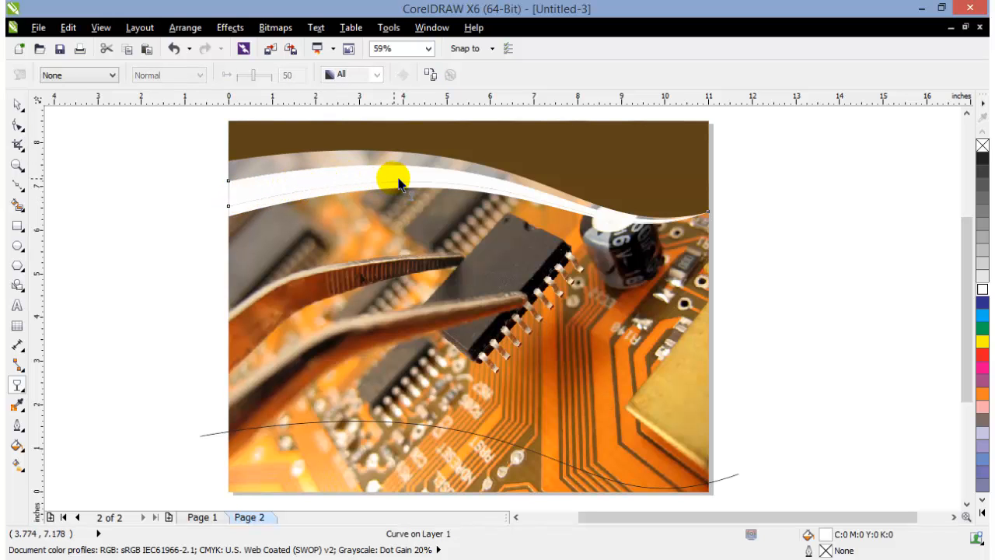
pyautogui.click(101, 76)
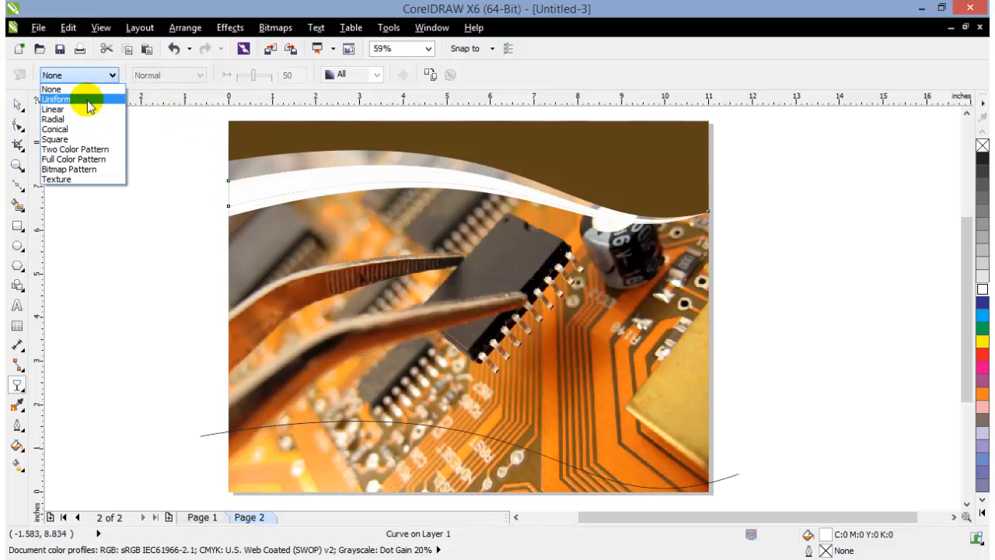
pyautogui.click(77, 98)
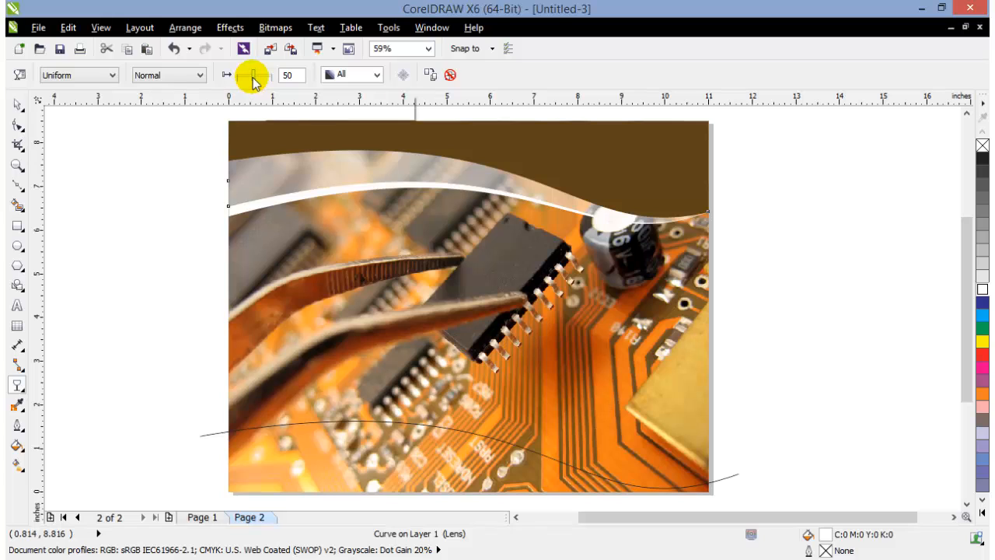
pyautogui.moveTo(254, 81); pyautogui.dragTo(257, 83)
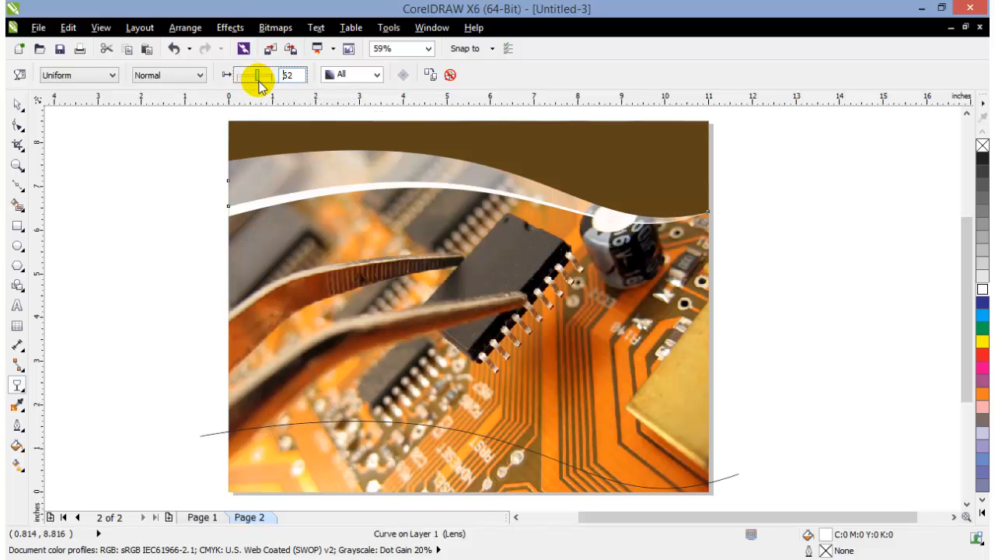
pyautogui.click(259, 81)
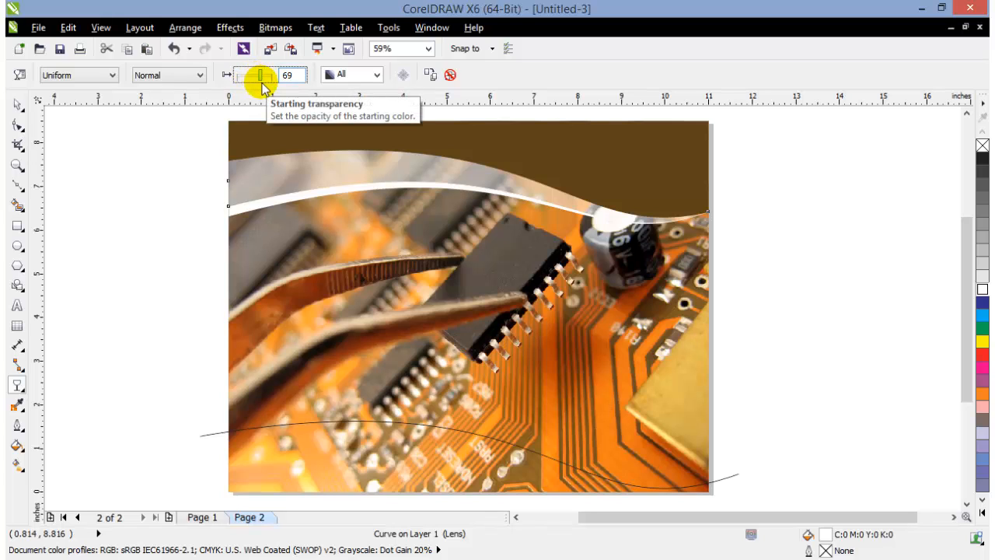
pyautogui.moveTo(262, 87); pyautogui.dragTo(263, 87)
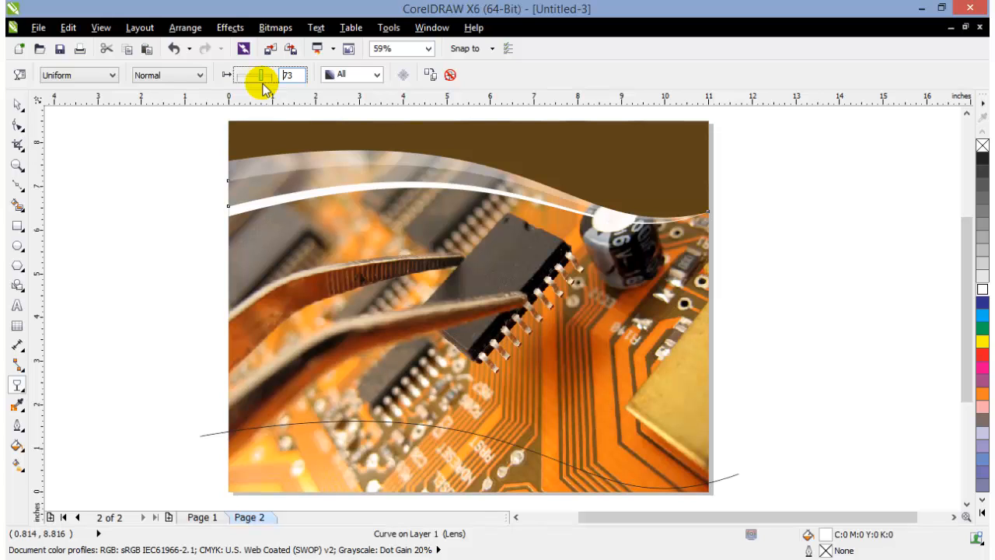
pyautogui.click(261, 81)
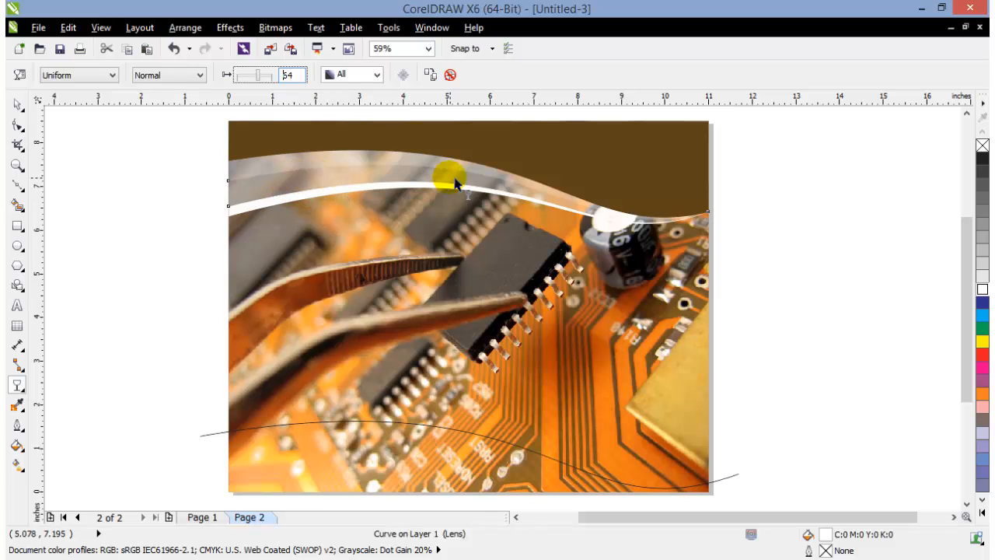
# Apply a uniform transparency to the photo's PowerClip rectangle and deselect it
pyautogui.click(368, 192)
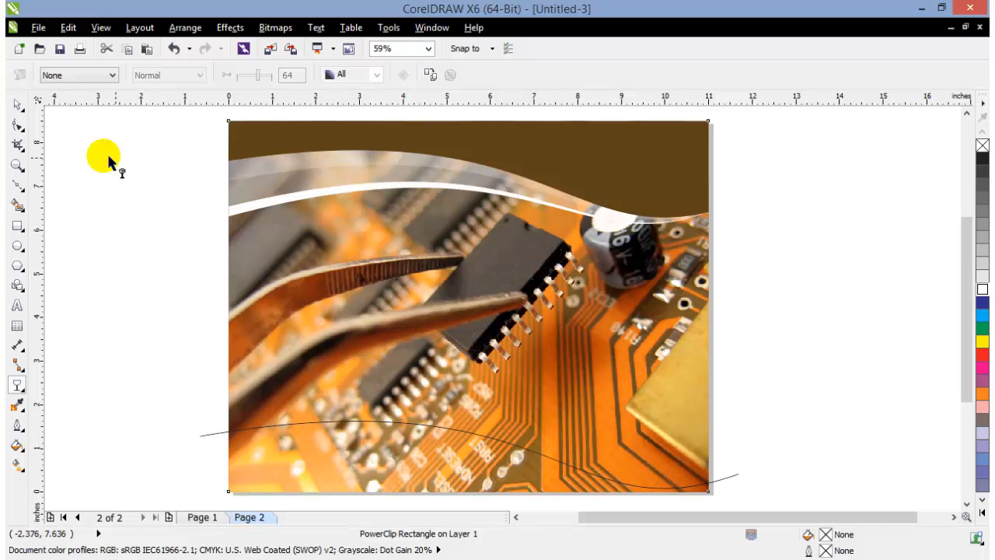
pyautogui.click(81, 74)
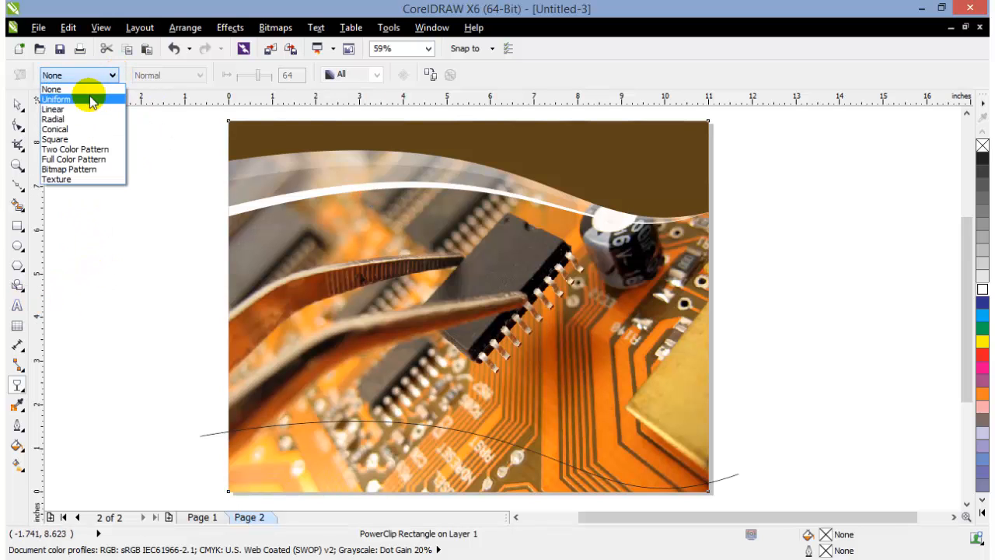
pyautogui.click(89, 101)
pyautogui.click(18, 104)
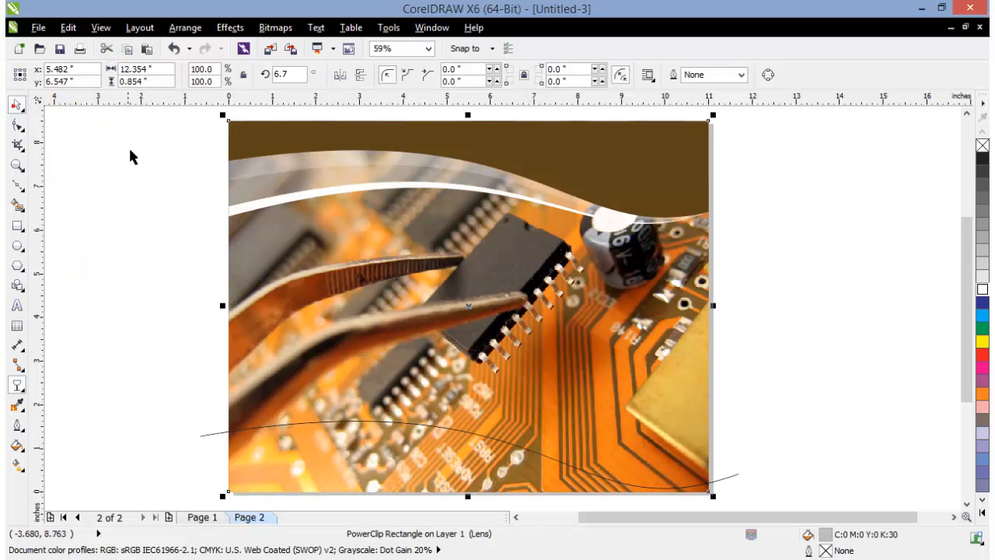
pyautogui.click(128, 145)
# Apply a uniform transparency to the lowest white band and set it to 80
pyautogui.click(257, 210)
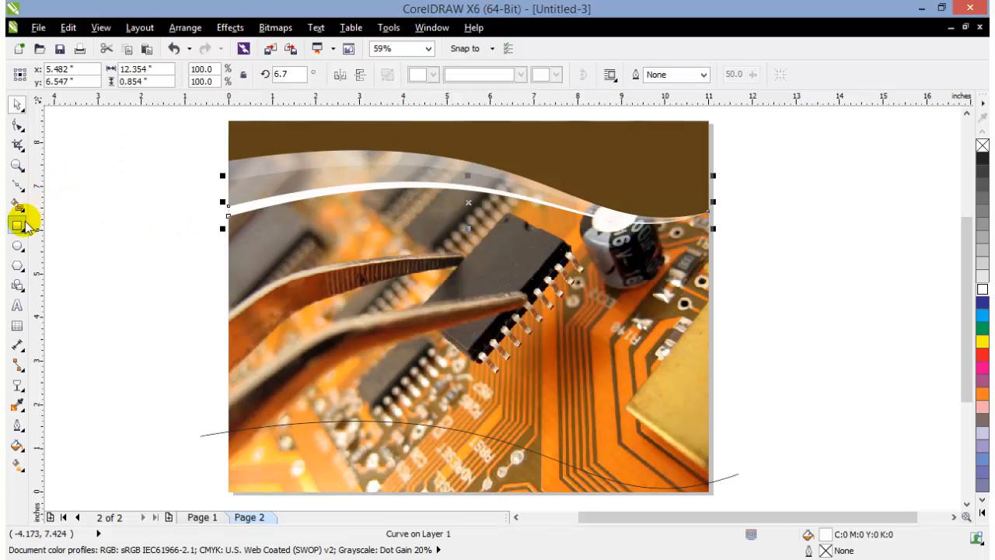
pyautogui.click(17, 386)
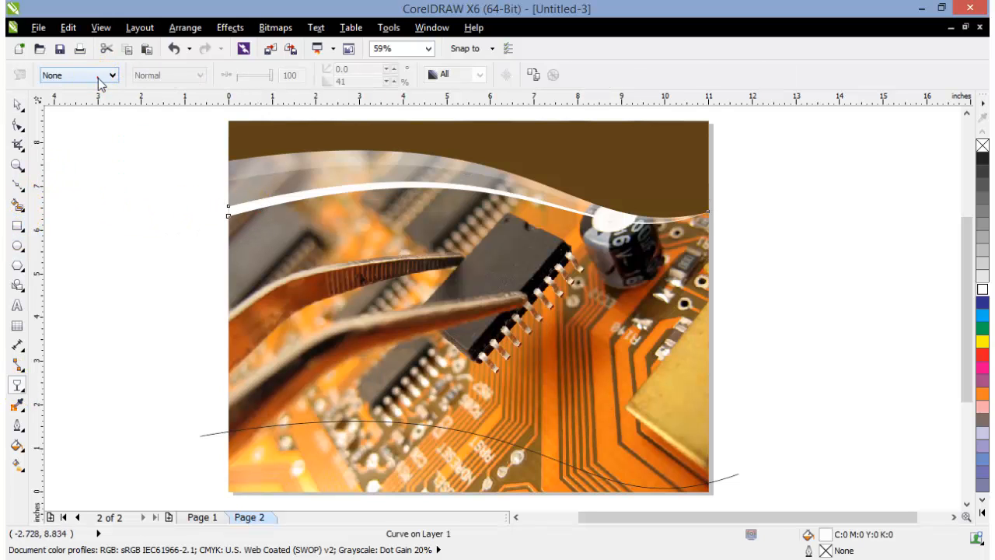
pyautogui.click(93, 76)
pyautogui.click(89, 101)
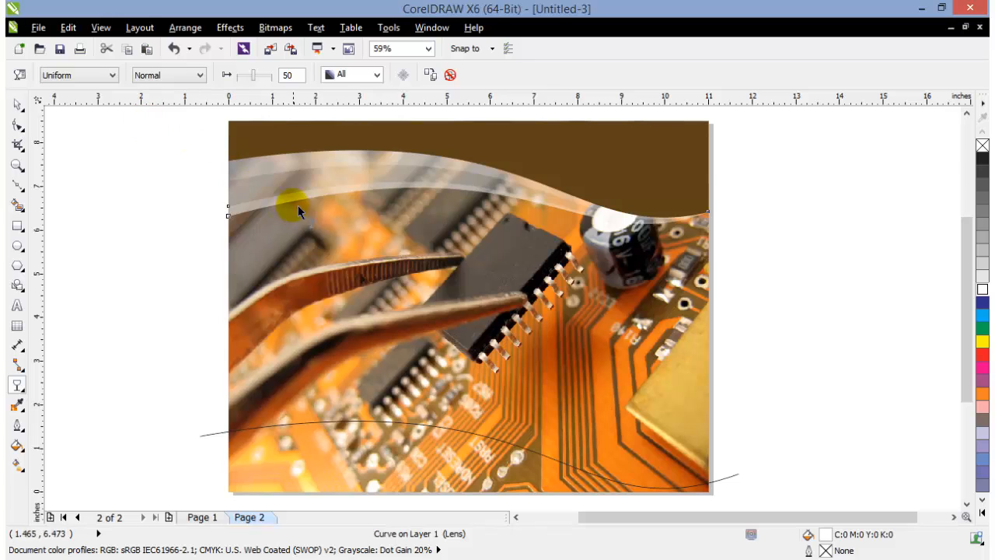
pyautogui.moveTo(253, 77); pyautogui.dragTo(266, 78)
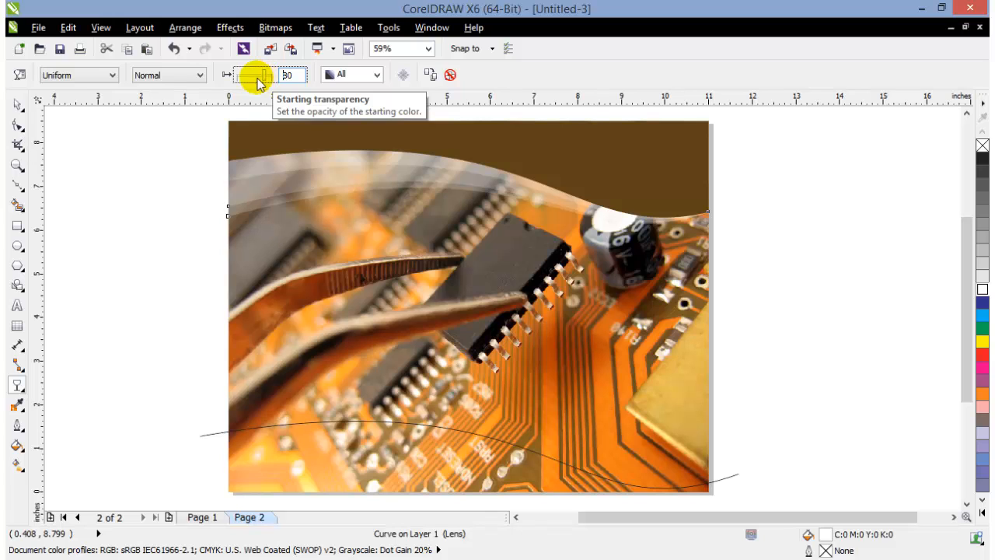
pyautogui.click(17, 104)
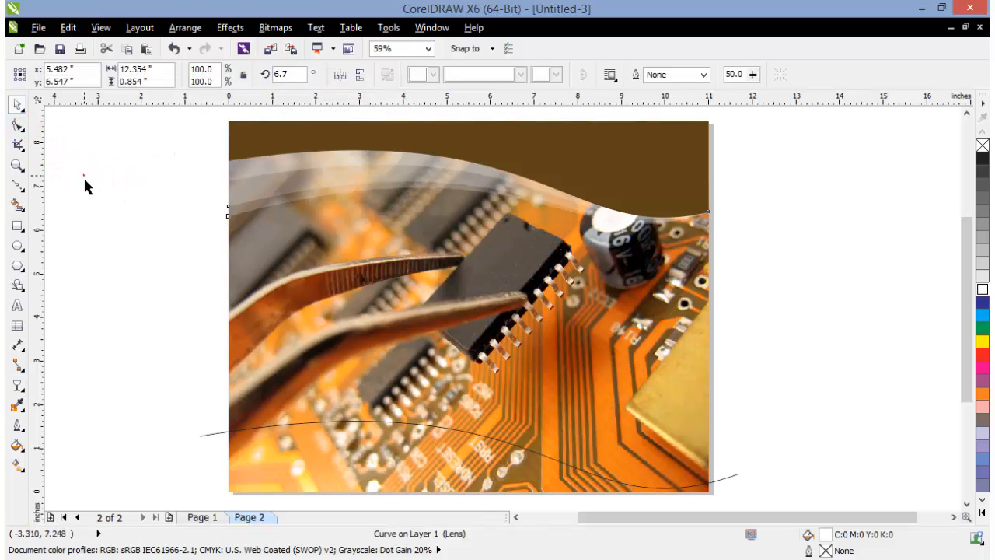
# Move the two lower transparent white bands in the upper wave down so that they no longer overlap
pyautogui.click(325, 208)
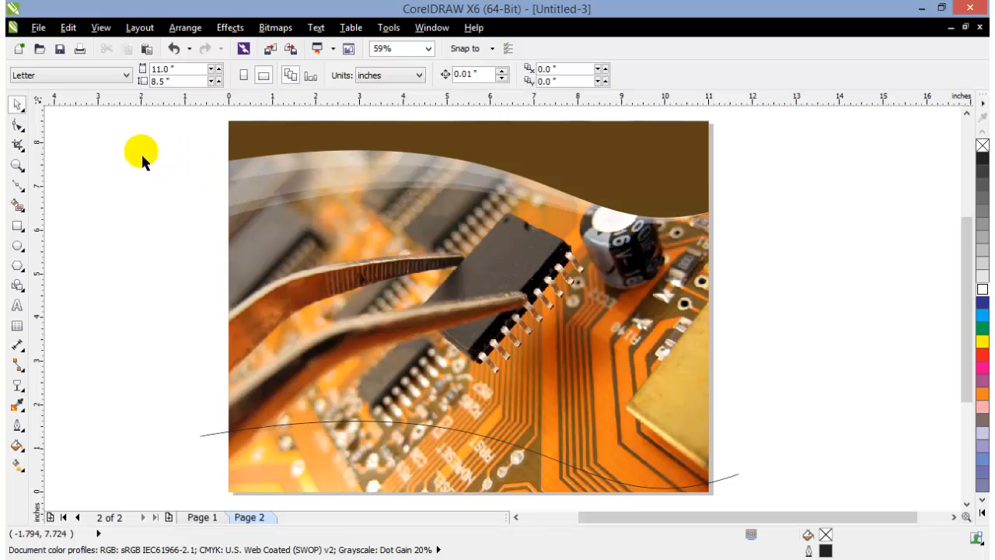
pyautogui.click(17, 165)
pyautogui.moveTo(239, 125); pyautogui.dragTo(758, 269)
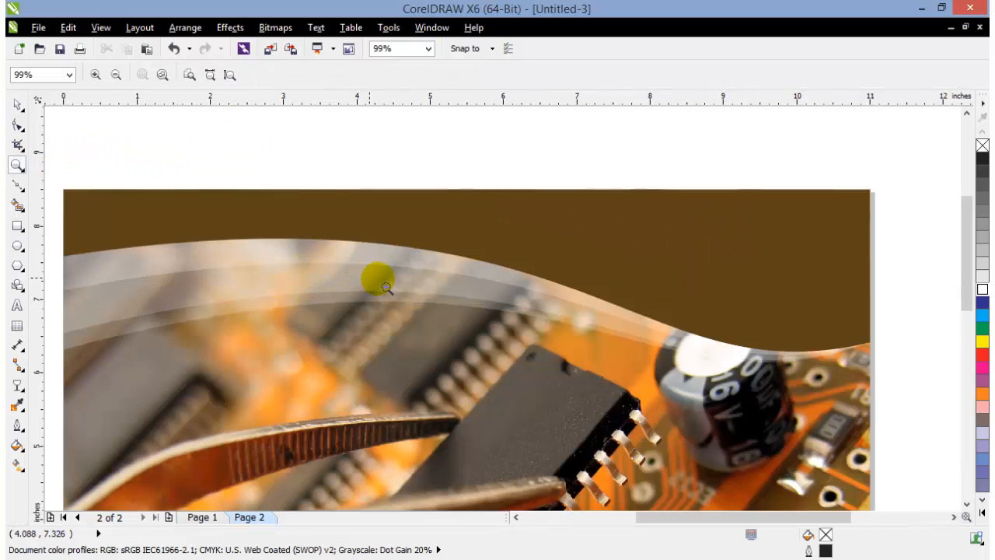
pyautogui.rightClick(439, 296)
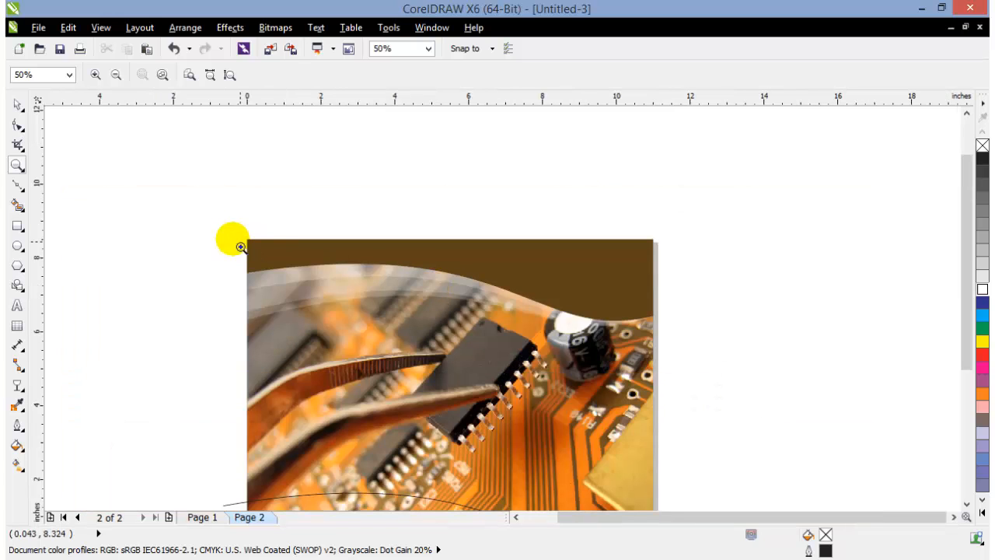
pyautogui.moveTo(214, 214); pyautogui.dragTo(723, 453)
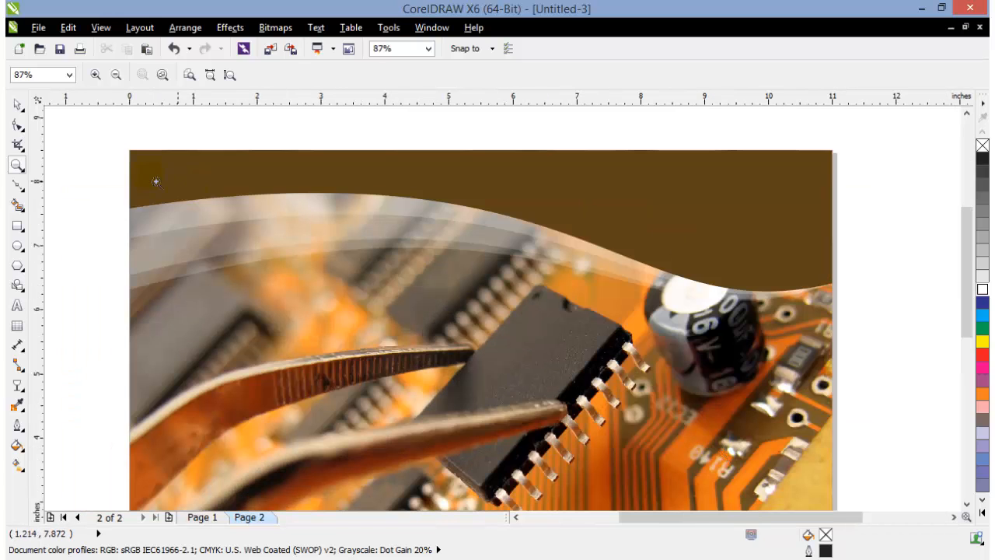
pyautogui.click(17, 103)
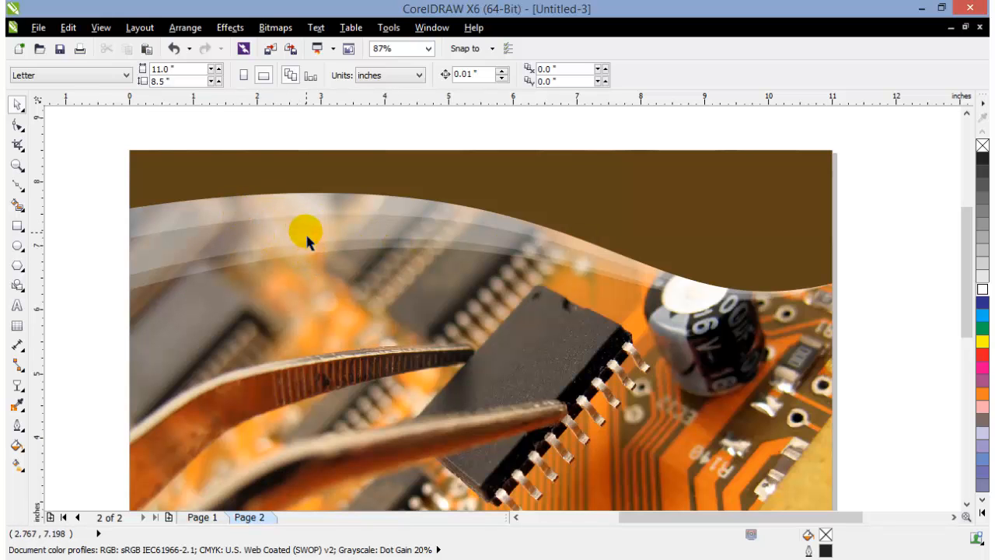
pyautogui.click(258, 267)
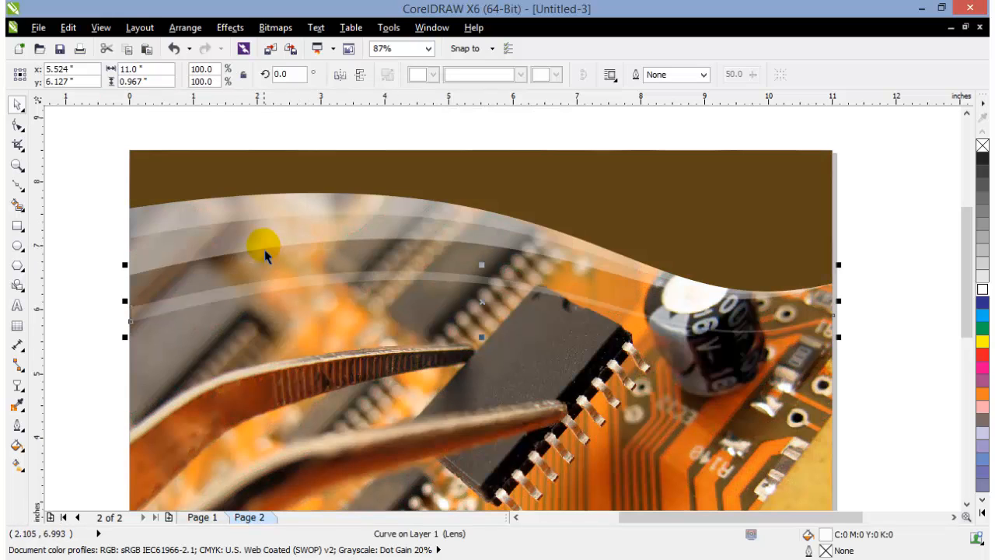
pyautogui.moveTo(269, 237); pyautogui.dragTo(265, 258)
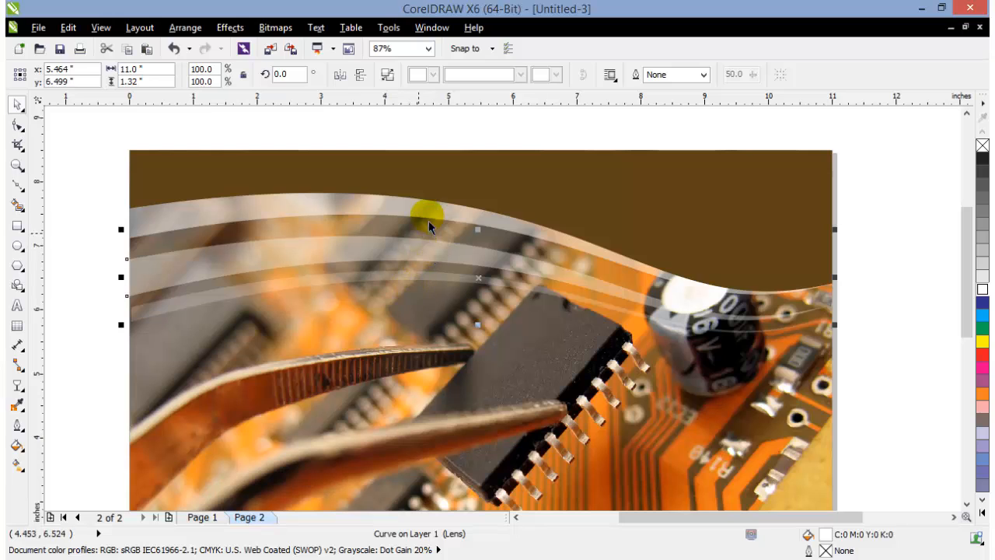
pyautogui.click(925, 316)
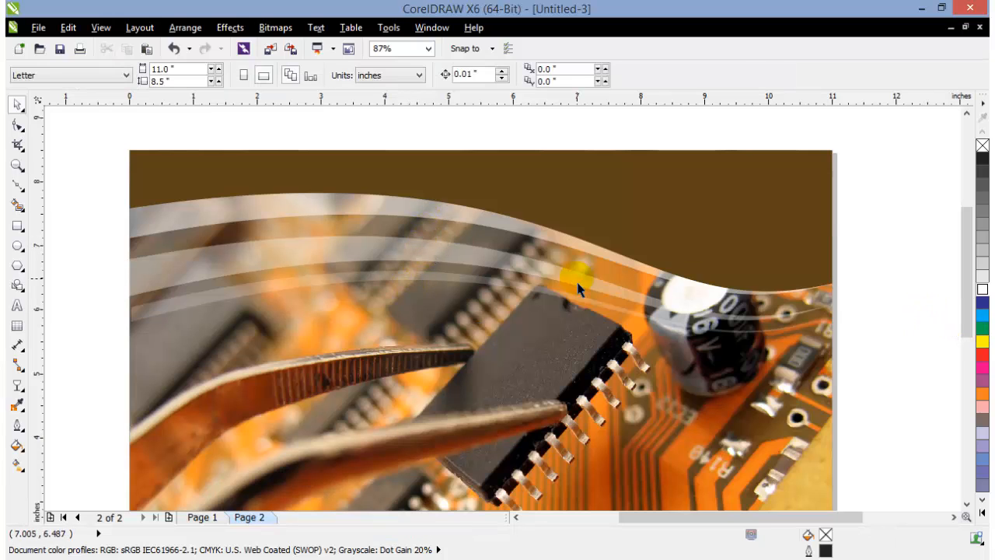
# Undo the moves of the transparent bands and bring the whole page back into view
pyautogui.click(597, 280)
pyautogui.hotkey('ctrl', 'z')
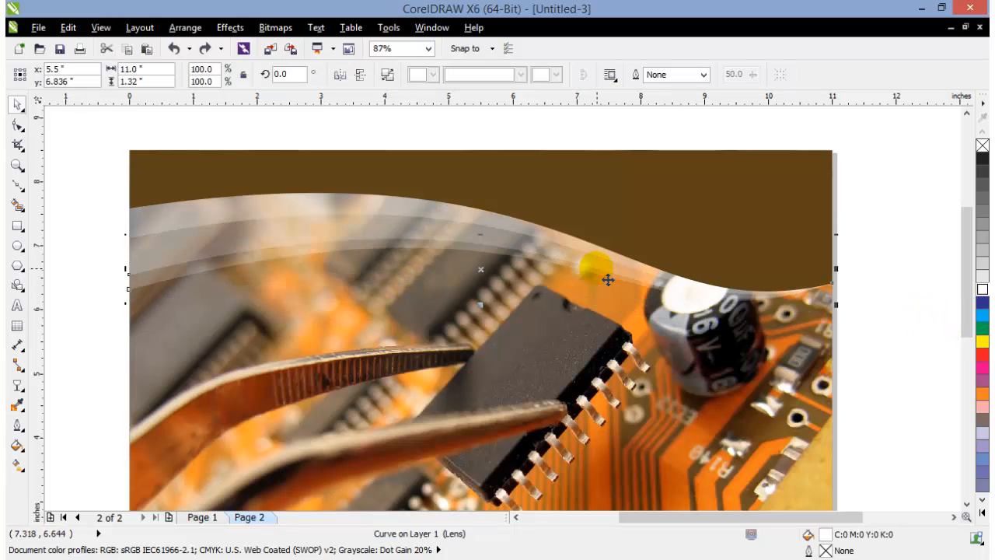
pyautogui.click(859, 284)
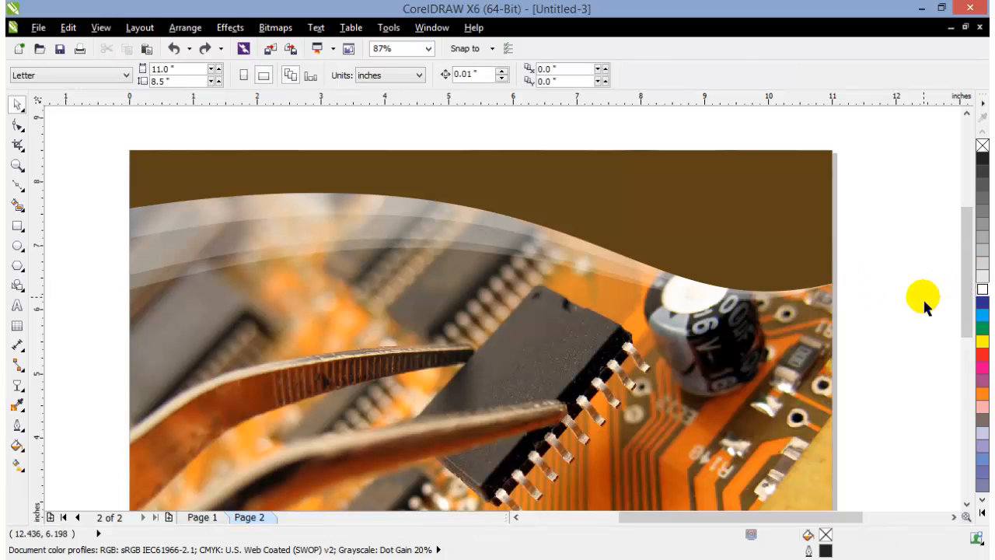
pyautogui.press('F4')
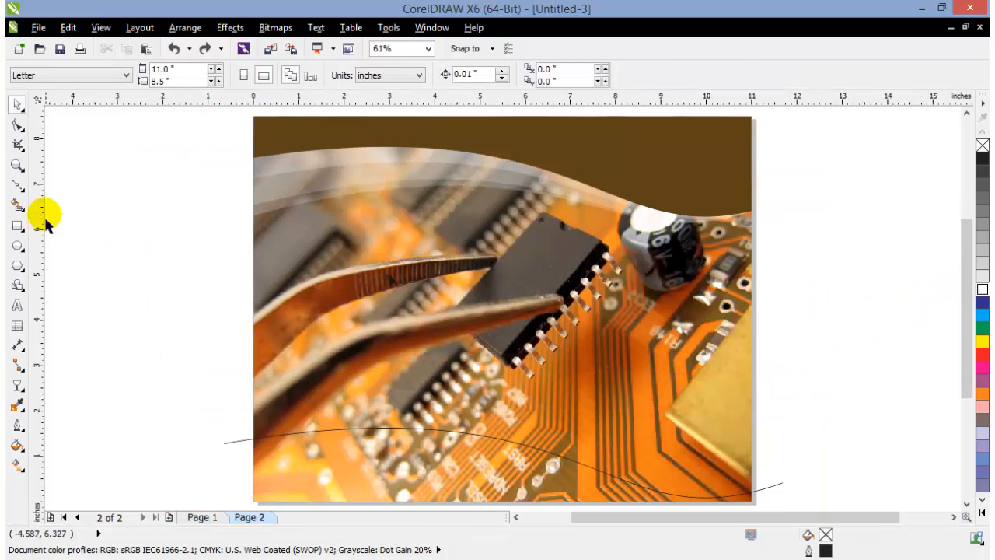
# Rotate three copies of the lower curve about its crossing with the page's left edge, fanning upward to 9.1 degrees
pyautogui.click(230, 444)
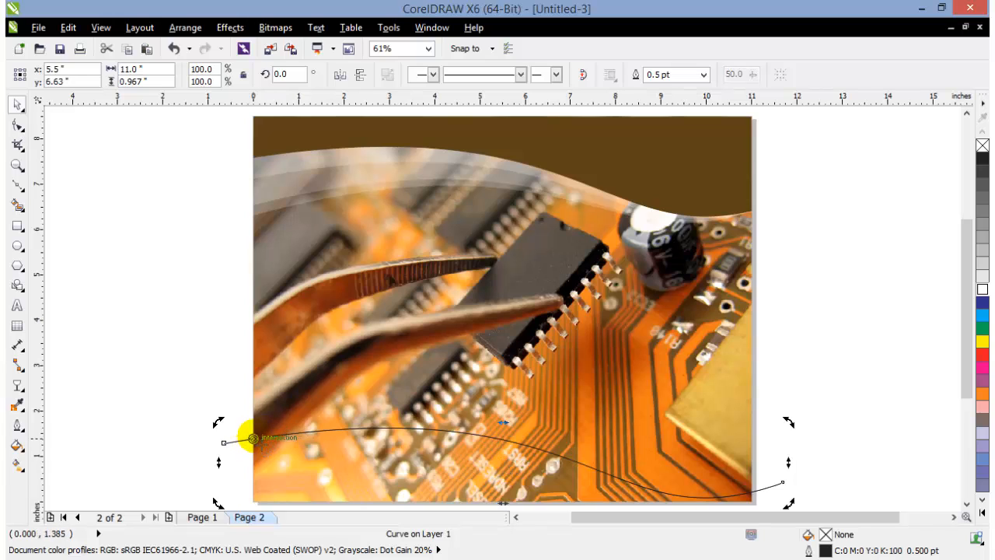
pyautogui.moveTo(790, 423); pyautogui.dragTo(793, 396)
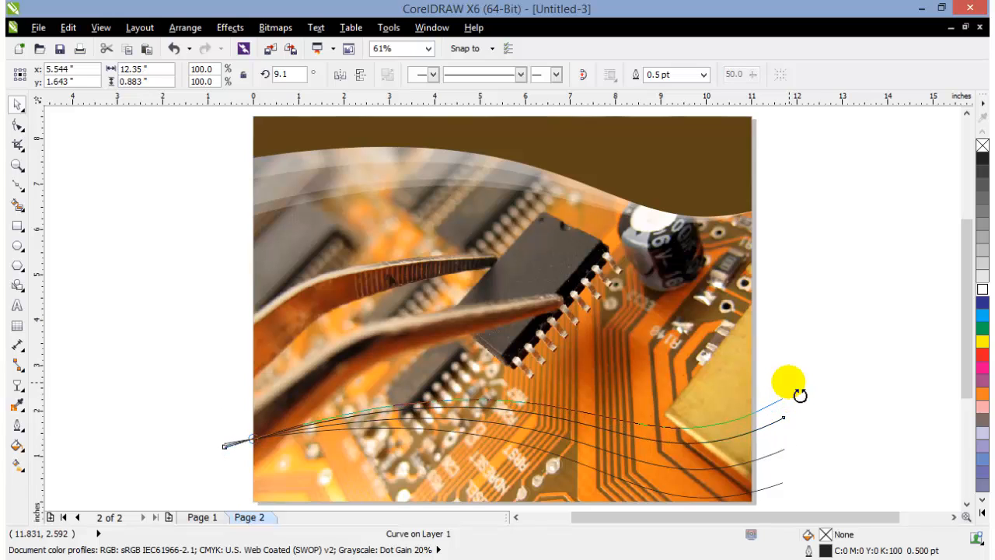
pyautogui.click(861, 428)
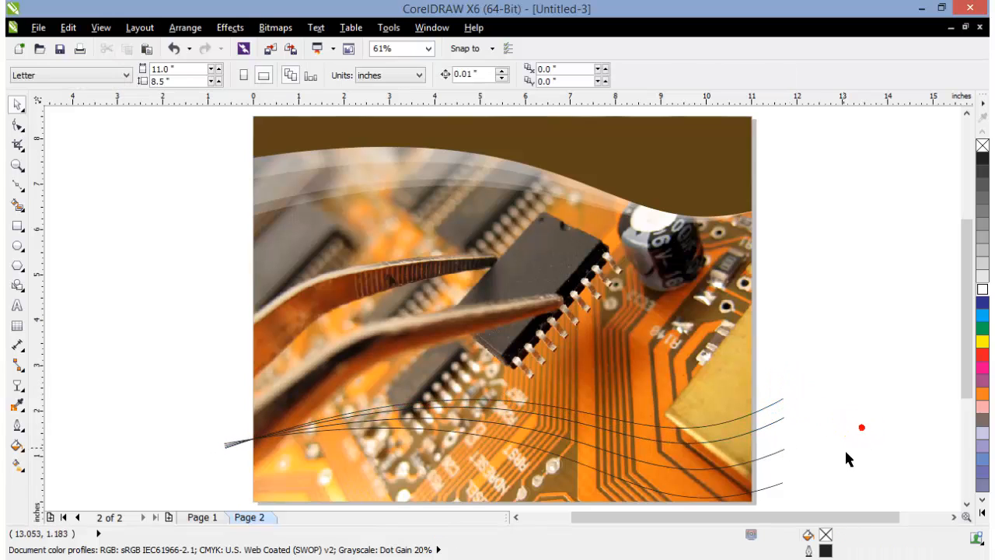
# Smart-fill the area below the lowest curve and the three bands between the fanned curves with pale yellow
pyautogui.click(17, 204)
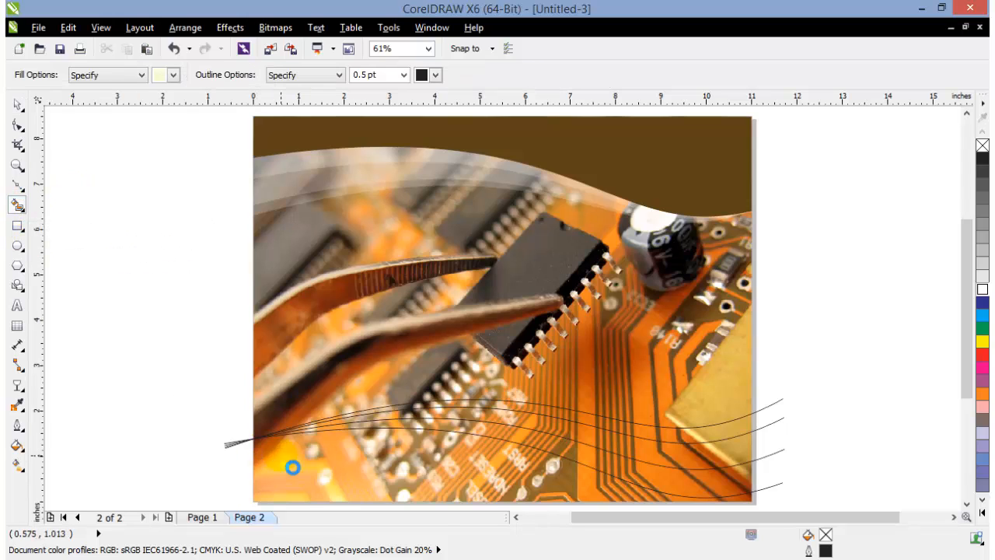
pyautogui.click(281, 454)
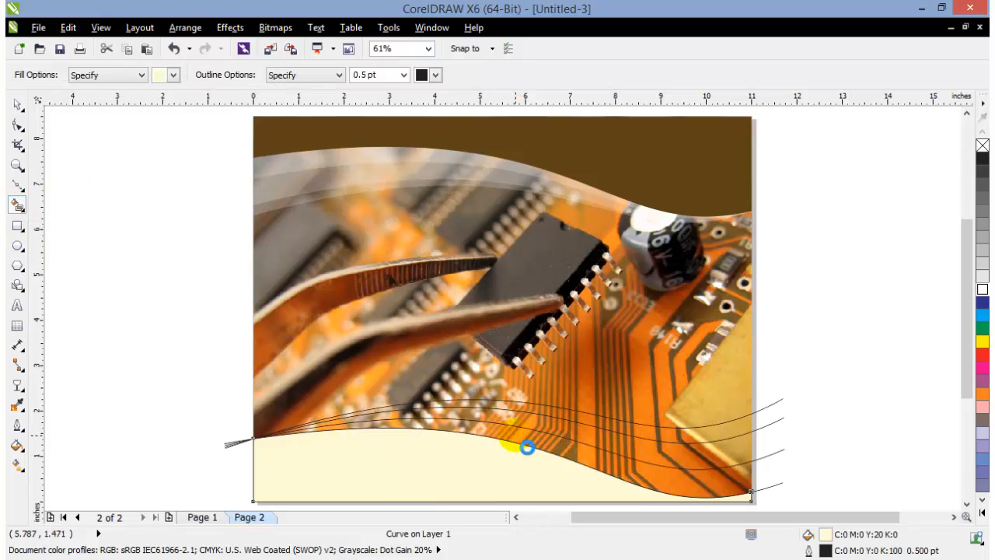
pyautogui.click(516, 435)
pyautogui.click(528, 419)
pyautogui.click(539, 408)
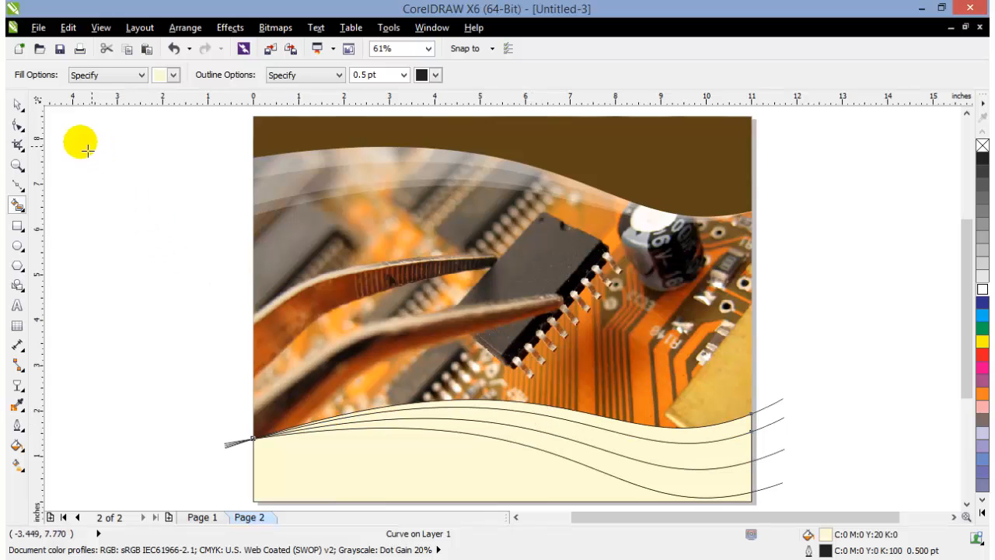
# Delete the four fanned guide curves, keeping the filled shapes
pyautogui.click(17, 103)
pyautogui.click(226, 449)
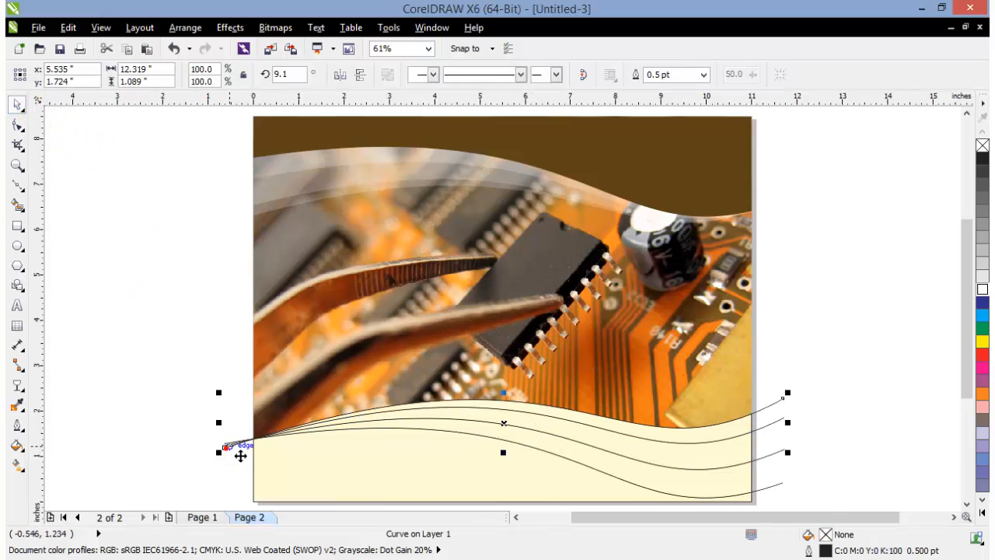
pyautogui.doubleClick(241, 454)
pyautogui.click(233, 444)
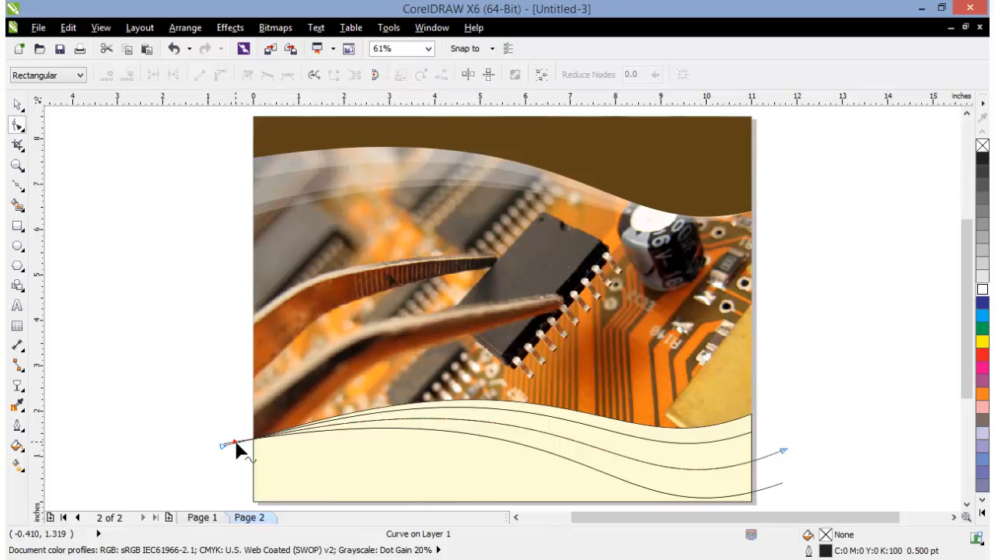
pyautogui.click(227, 443)
pyautogui.press('Delete')
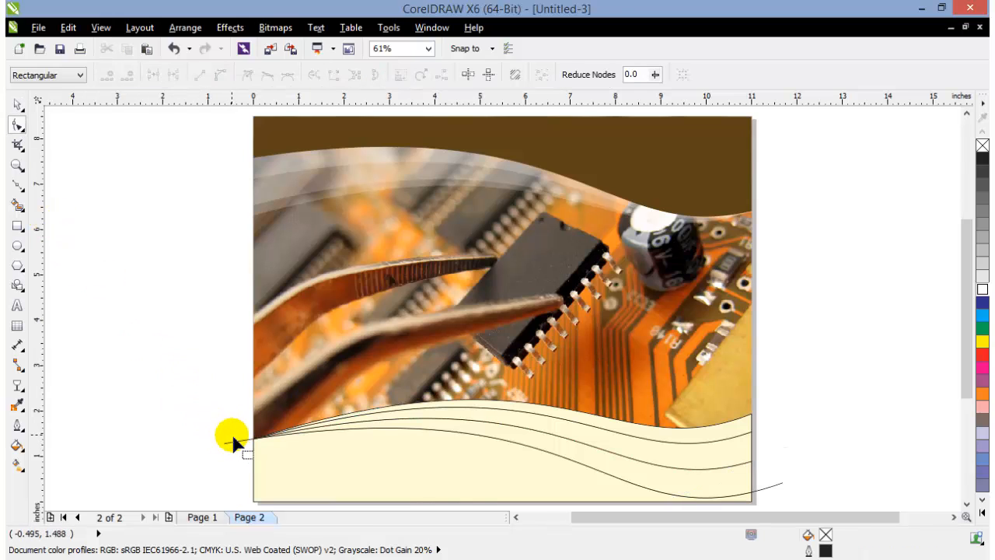
pyautogui.click(17, 103)
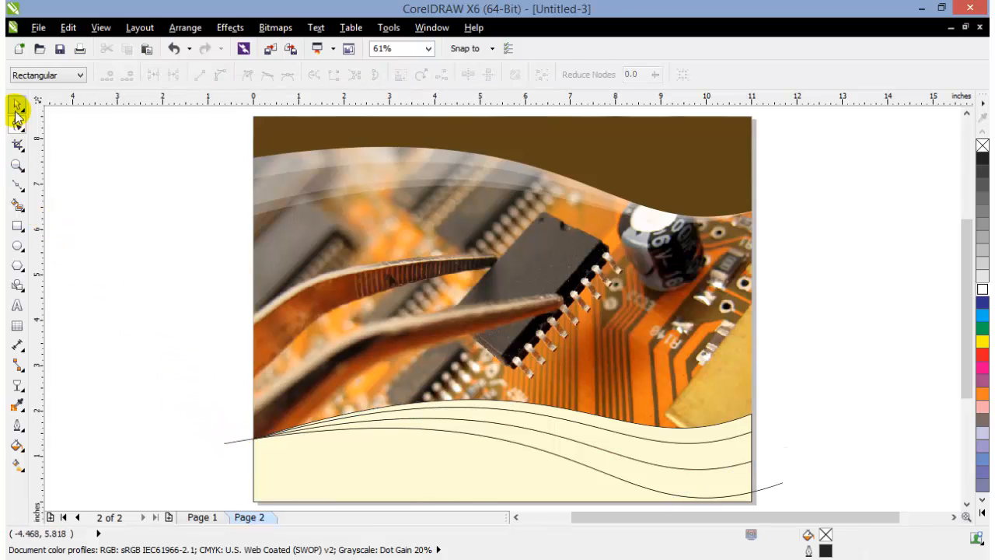
pyautogui.click(231, 443)
pyautogui.press('Delete')
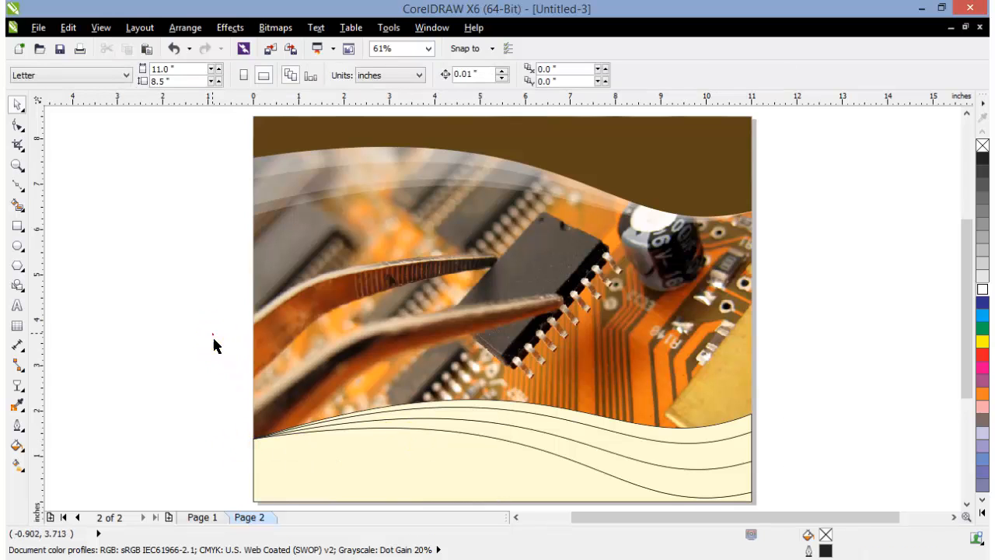
# Remove the outlines from the four pale yellow shapes at the bottom of the page
pyautogui.moveTo(213, 346); pyautogui.dragTo(751, 471)
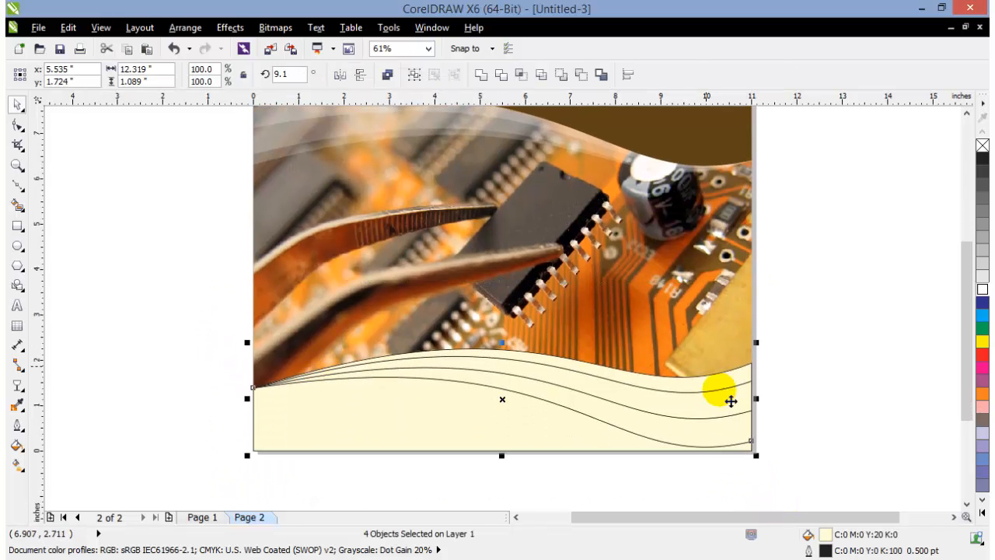
pyautogui.rightClick(982, 148)
pyautogui.click(891, 202)
pyautogui.moveTo(968, 255); pyautogui.dragTo(978, 241)
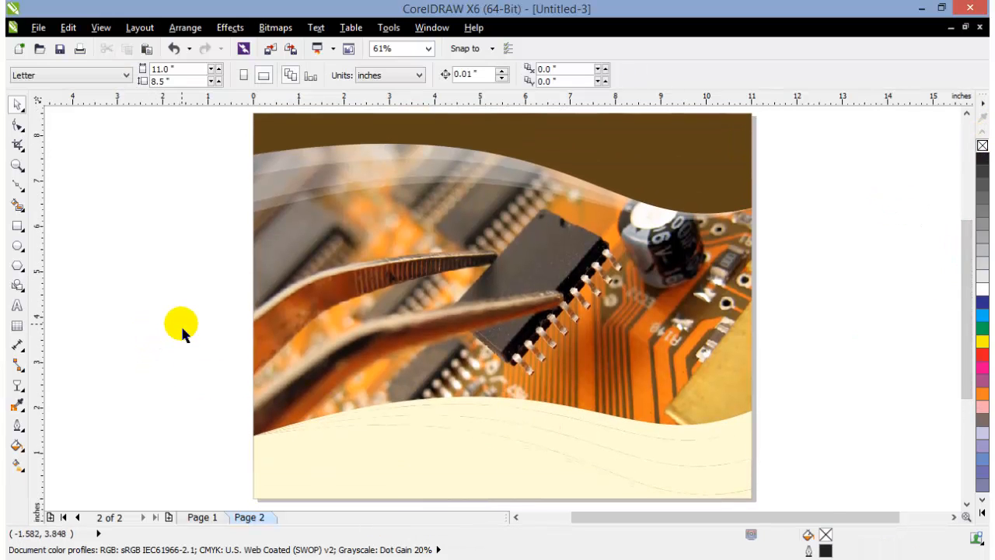
# Sample the brown of the upper wave with the Color Eyedropper and apply it to the lowest shape
pyautogui.click(17, 405)
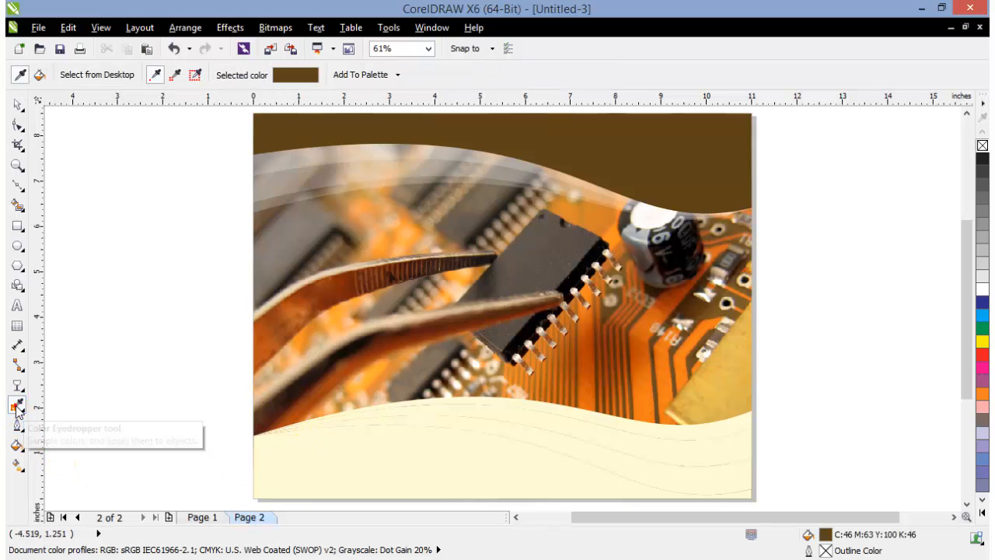
pyautogui.click(708, 182)
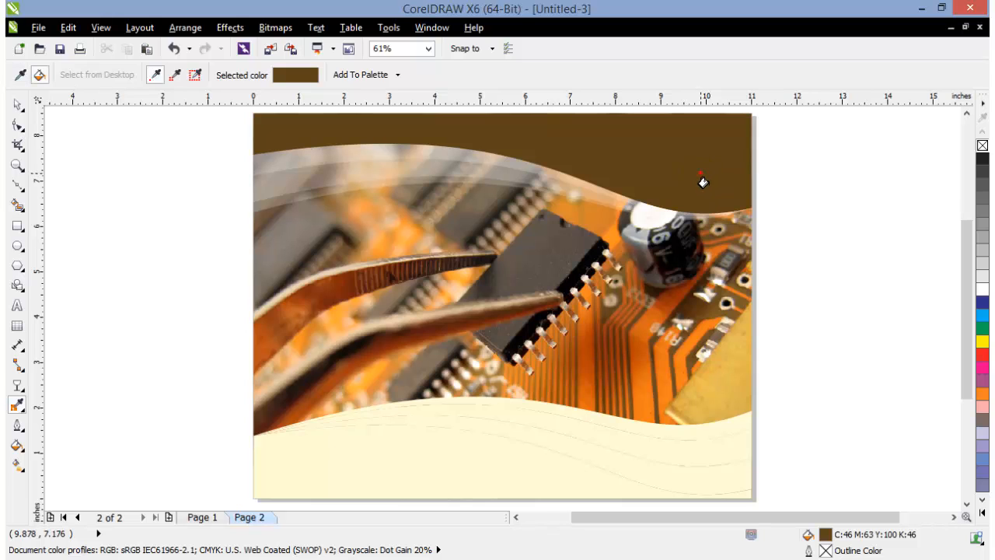
pyautogui.click(451, 486)
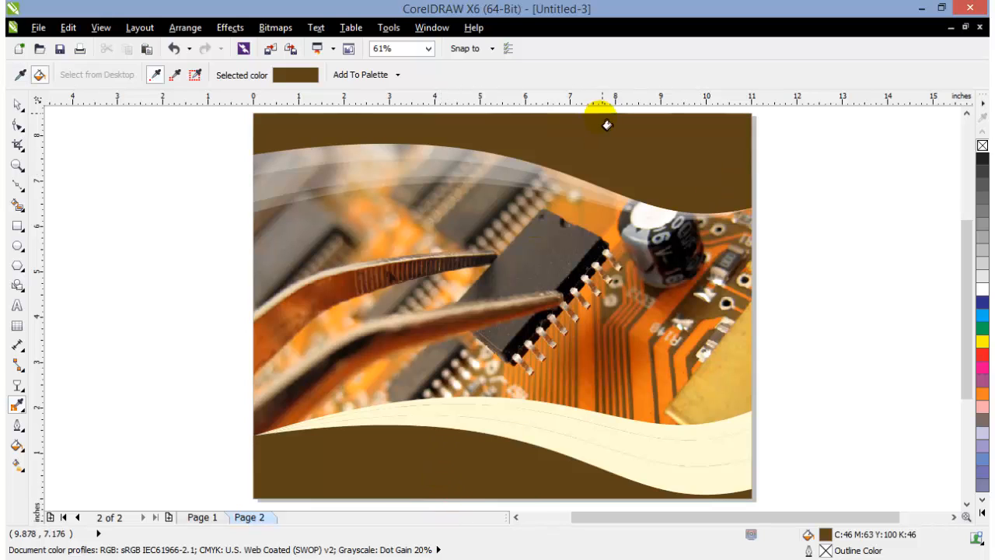
# Fill the three pale yellow bands above the lower brown shape with white and deselect them
pyautogui.click(17, 105)
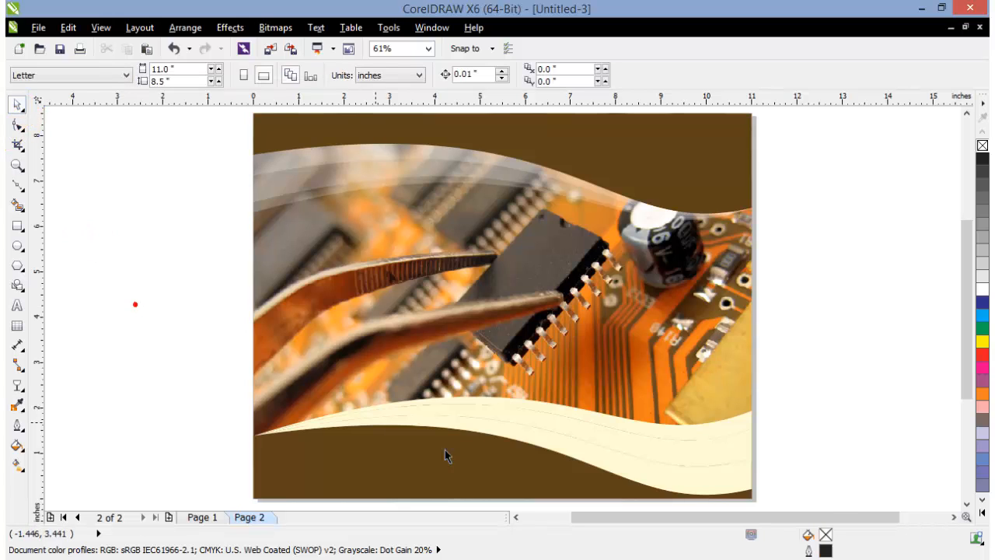
pyautogui.click(637, 455)
pyautogui.keyDown('shift'); pyautogui.click(638, 439); pyautogui.keyUp('shift')
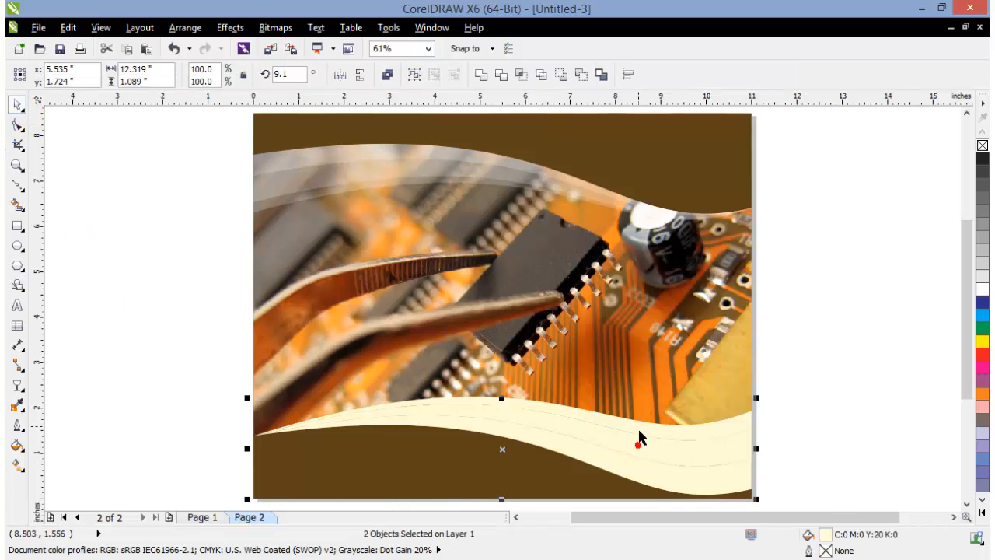
pyautogui.click(983, 292)
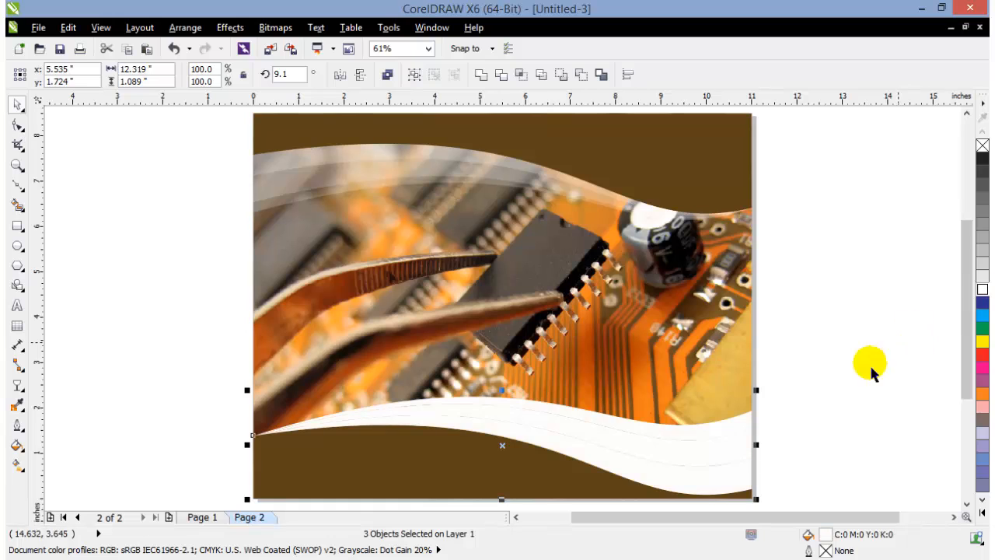
pyautogui.click(169, 438)
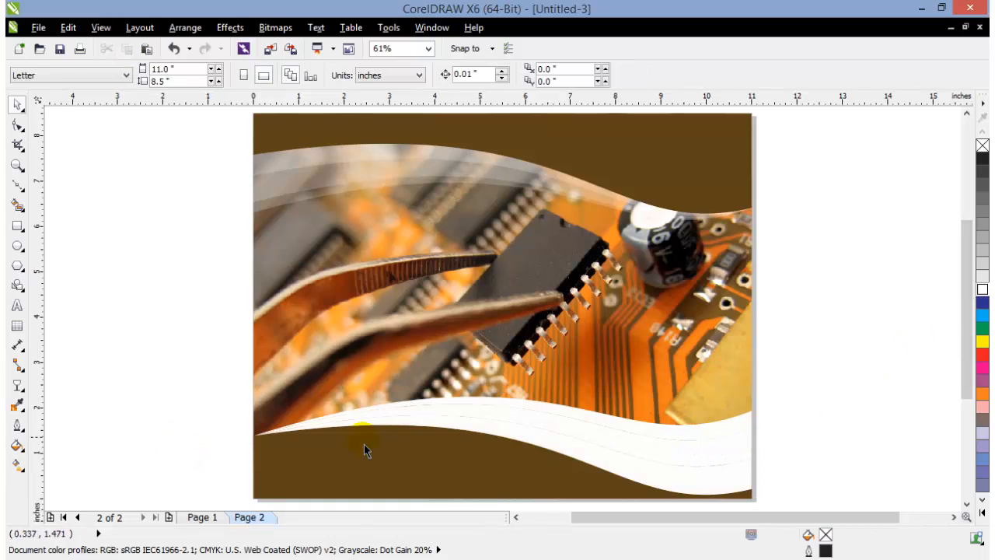
# Select the three white bands above the lower brown shape and apply a uniform transparency of 50 with the Transparency tool
pyautogui.moveTo(195, 336); pyautogui.dragTo(772, 452)
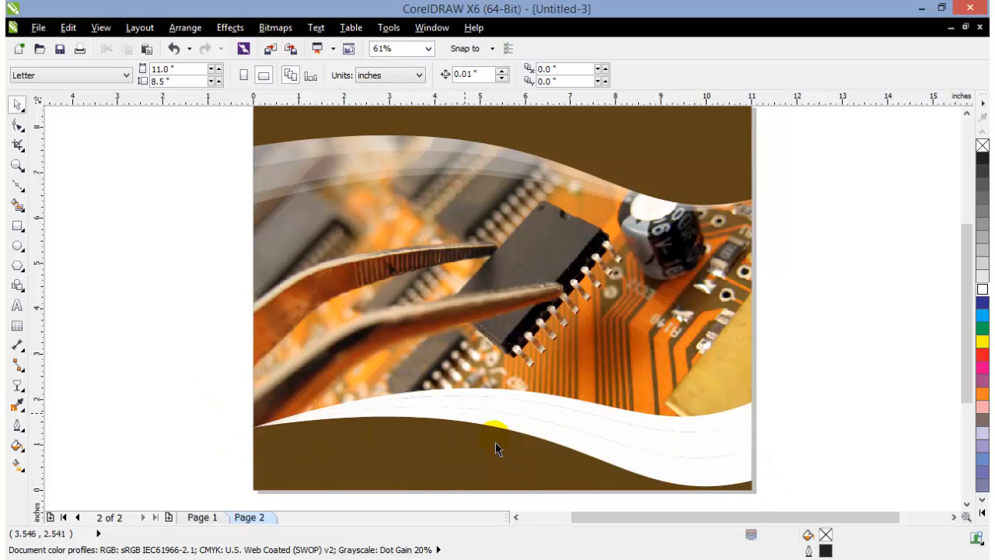
pyautogui.click(539, 415)
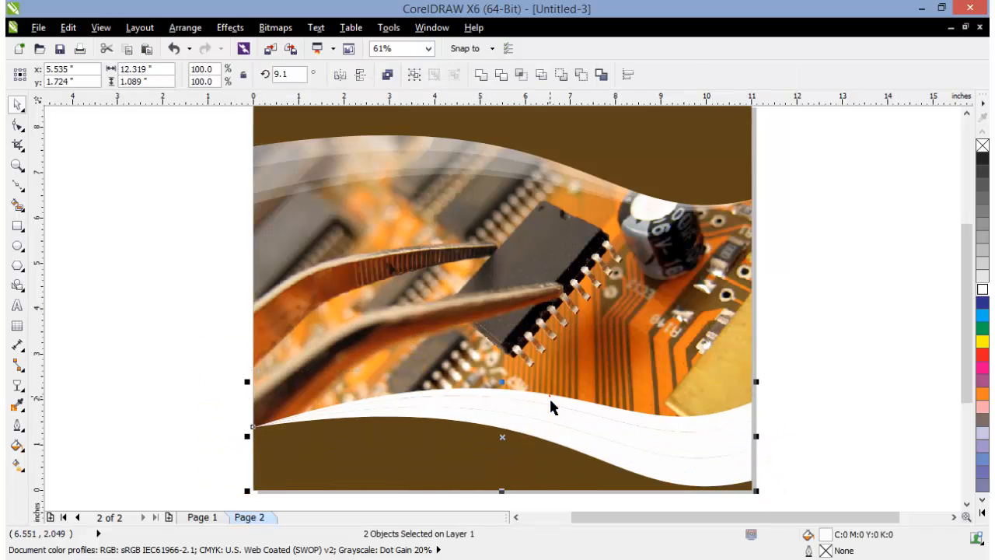
pyautogui.keyDown('shift'); pyautogui.click(731, 456); pyautogui.keyUp('shift')
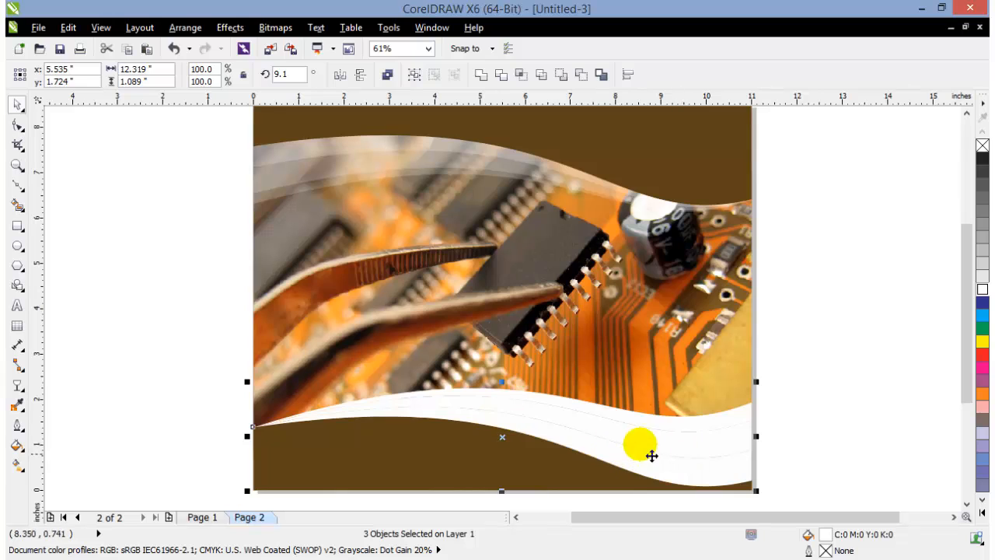
pyautogui.click(19, 387)
pyautogui.click(86, 485)
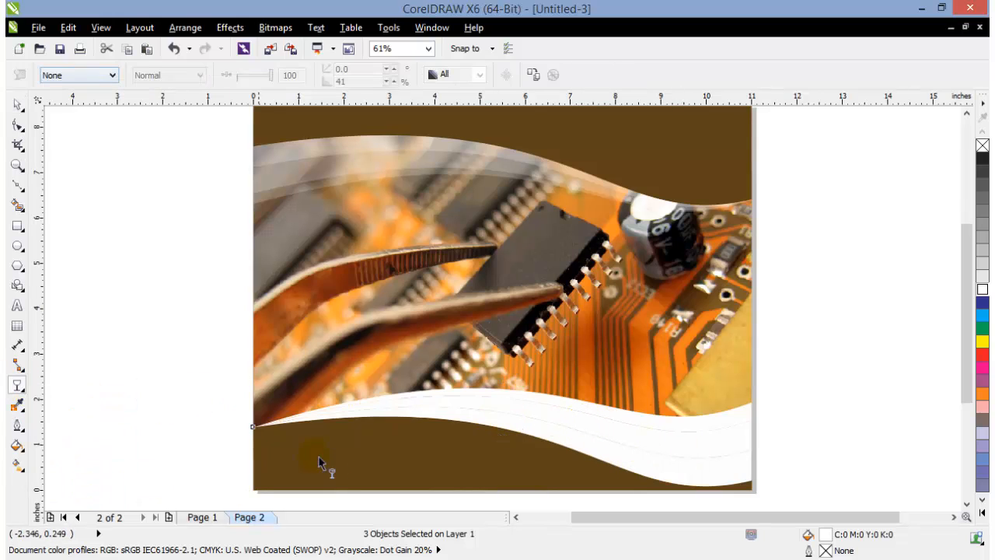
pyautogui.click(113, 75)
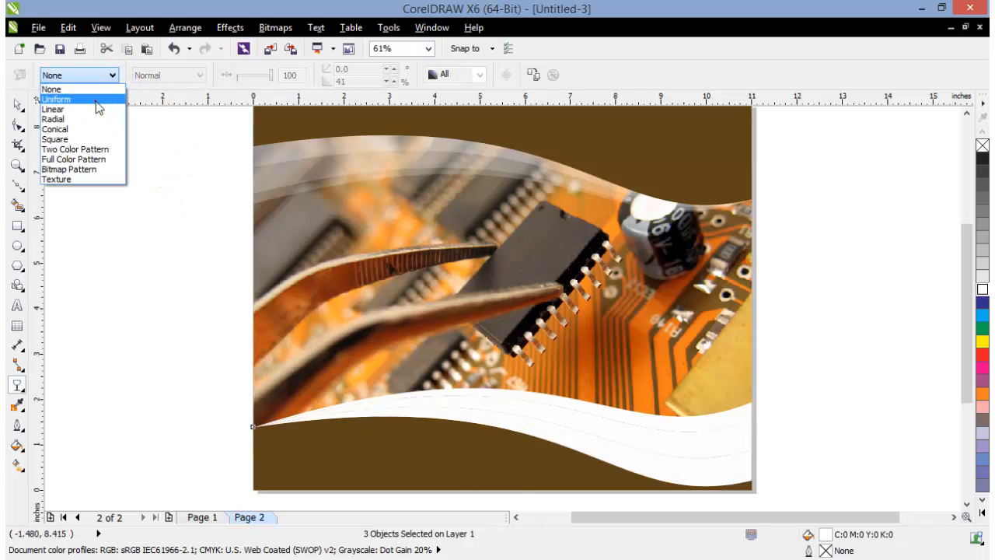
pyautogui.click(96, 101)
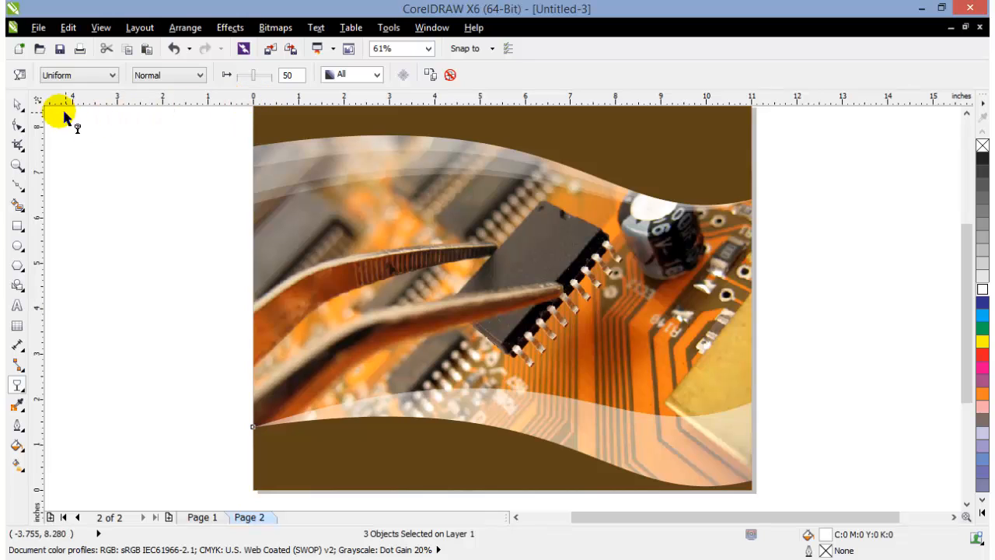
pyautogui.click(18, 105)
pyautogui.click(163, 255)
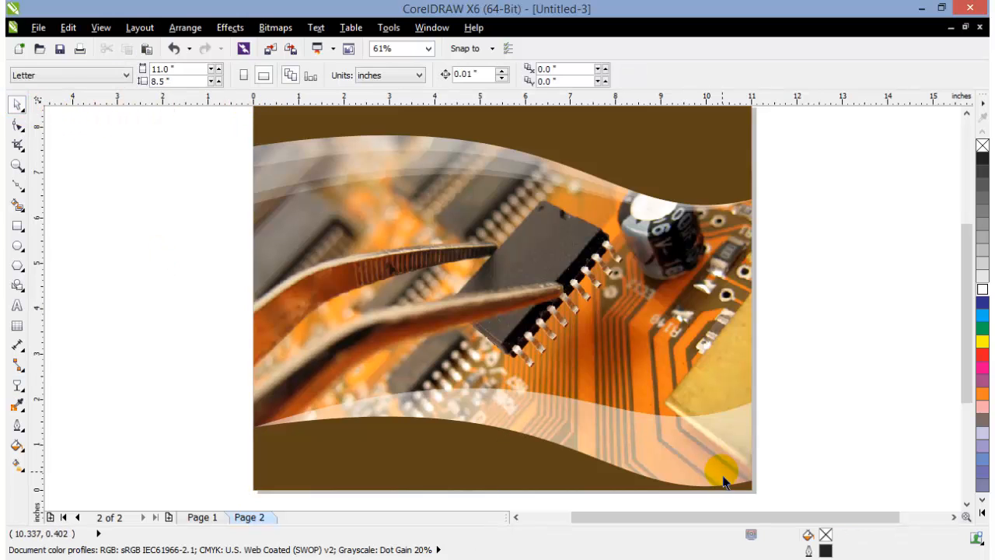
# Set the middle white band's uniform transparency to 70 and deselect it
pyautogui.click(648, 447)
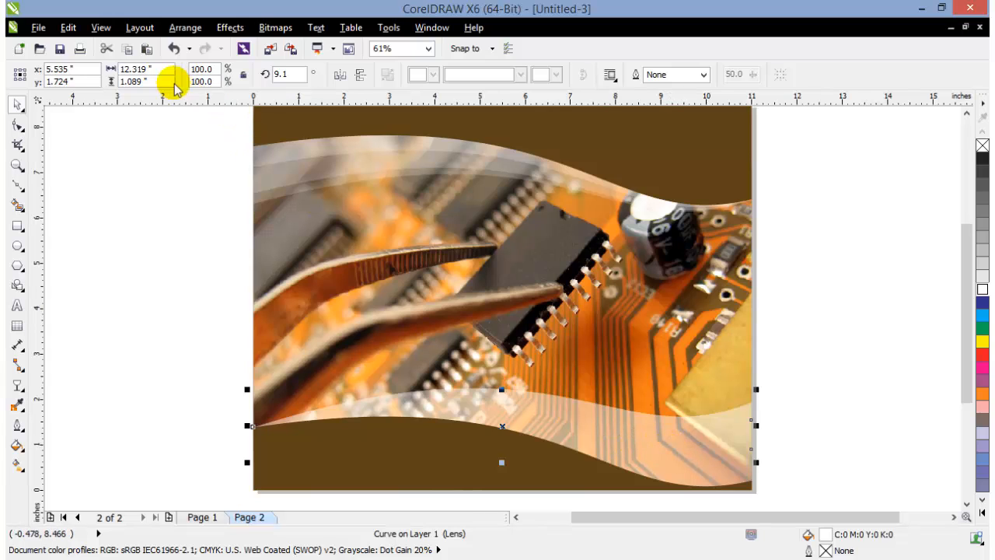
pyautogui.click(16, 387)
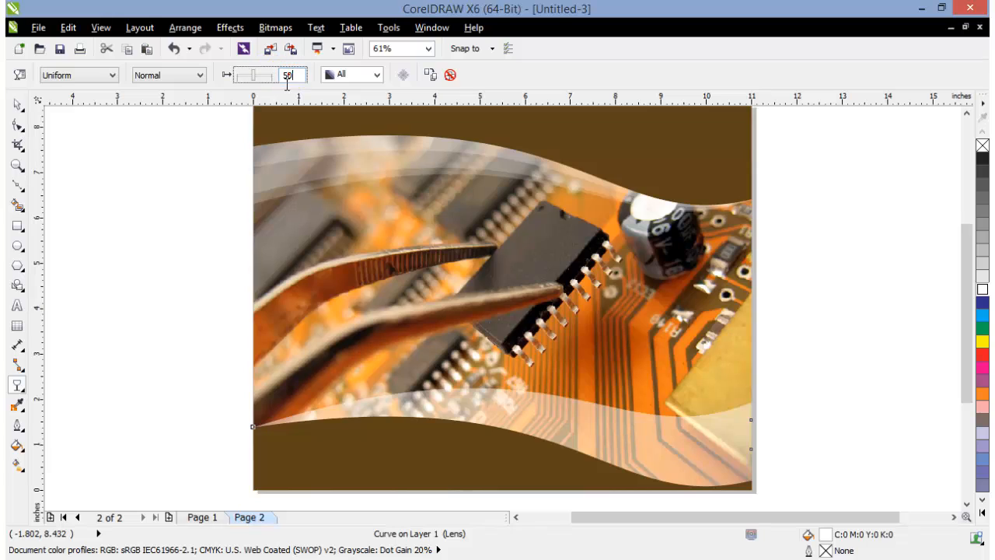
pyautogui.moveTo(290, 74); pyautogui.dragTo(204, 95)
pyautogui.click(150, 203)
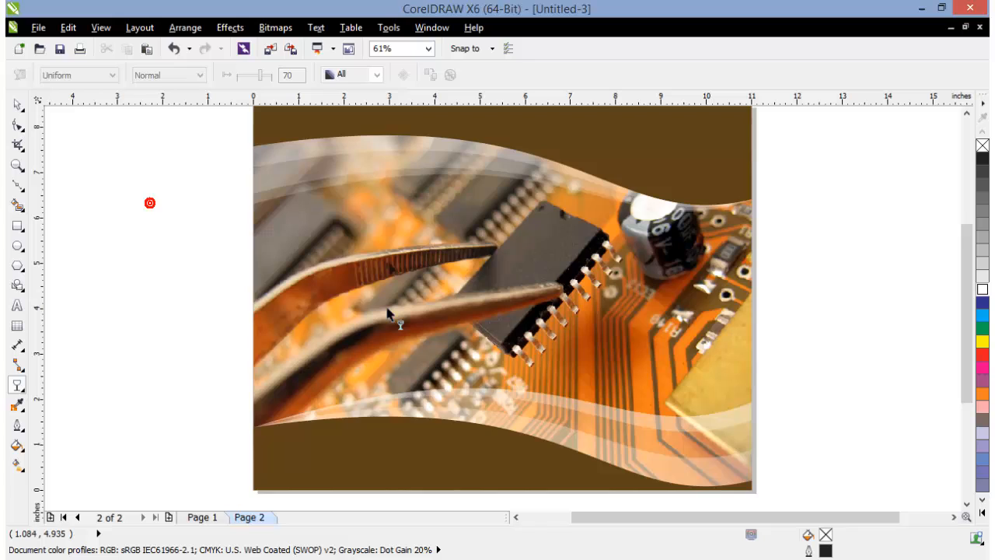
# Set the uniform transparency of the uppermost of the three lower white bands to 85 and deselect it
pyautogui.click(651, 426)
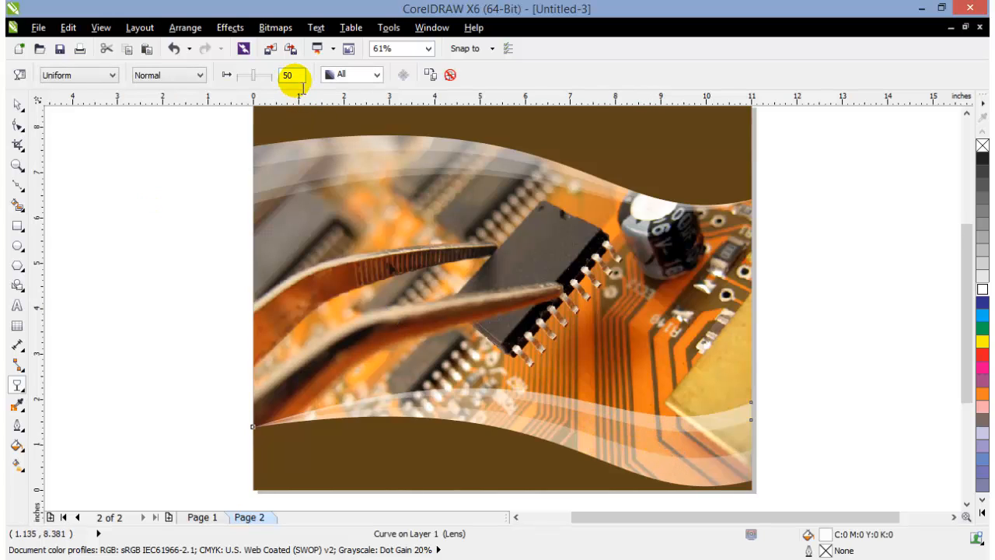
pyautogui.doubleClick(289, 75)
pyautogui.write('85')
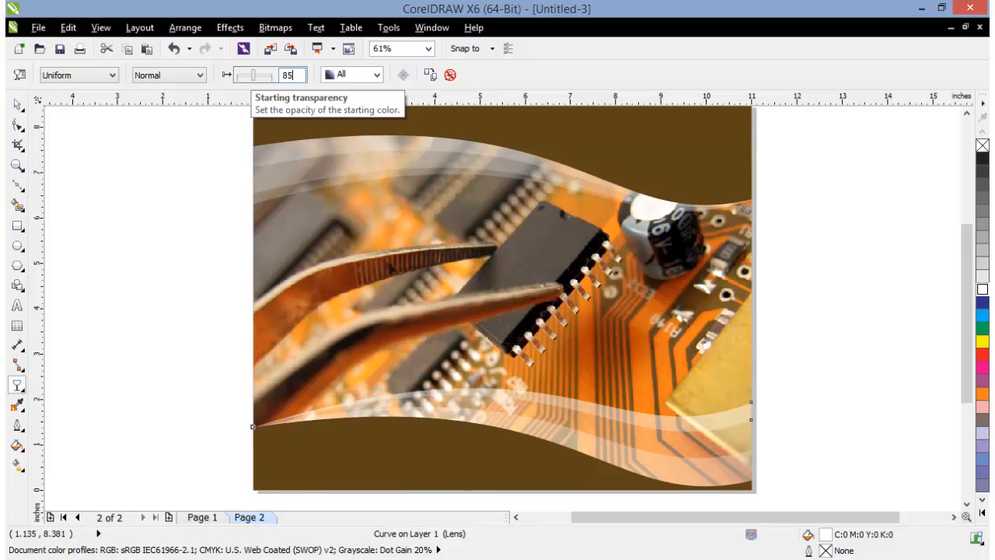
pyautogui.press('Return')
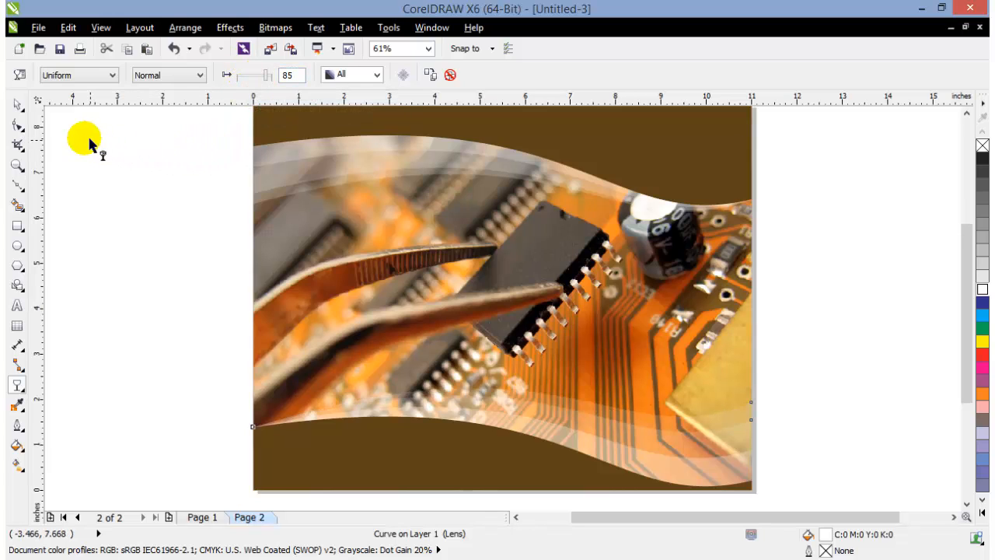
pyautogui.click(15, 106)
pyautogui.click(165, 273)
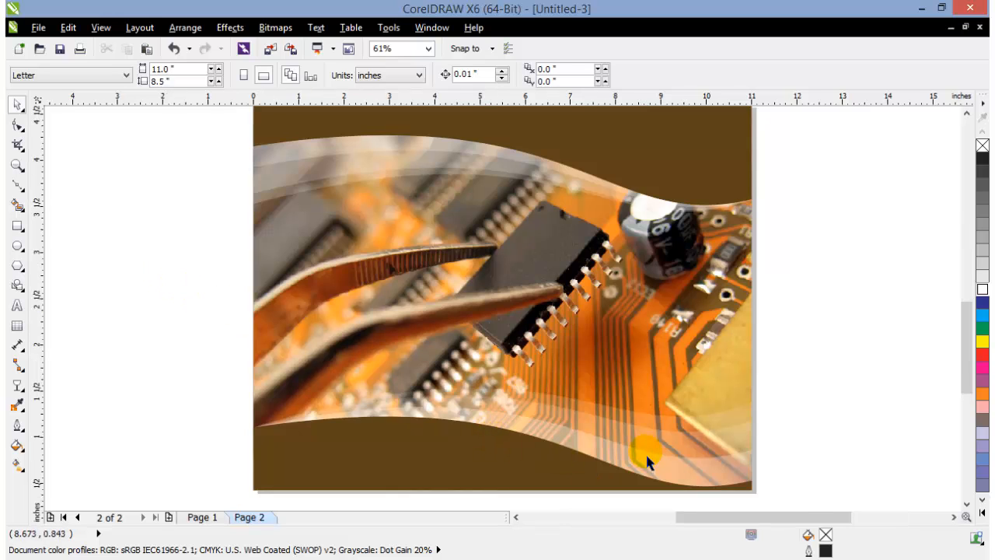
pyautogui.scroll(3, 646, 452)
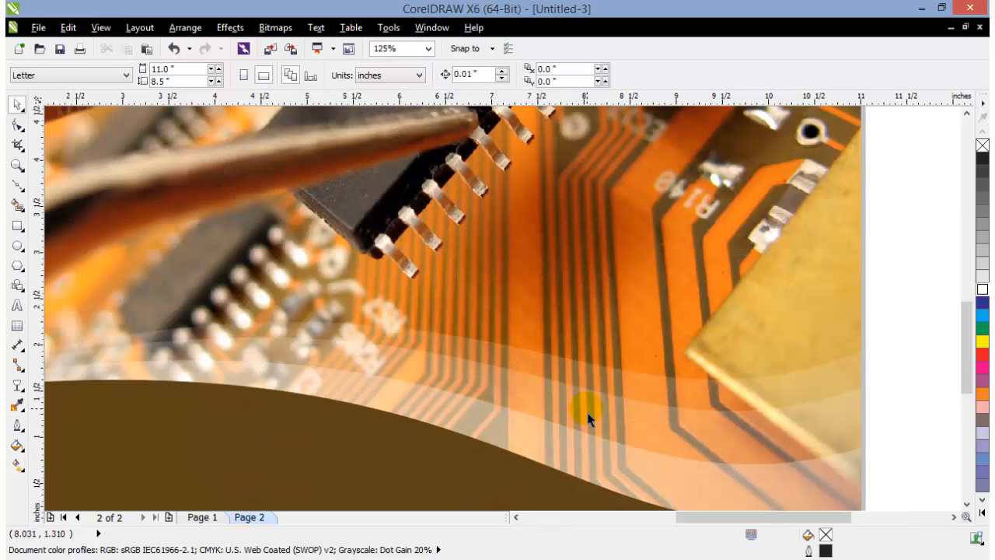
pyautogui.scroll(-3, 590, 412)
pyautogui.press('F4')
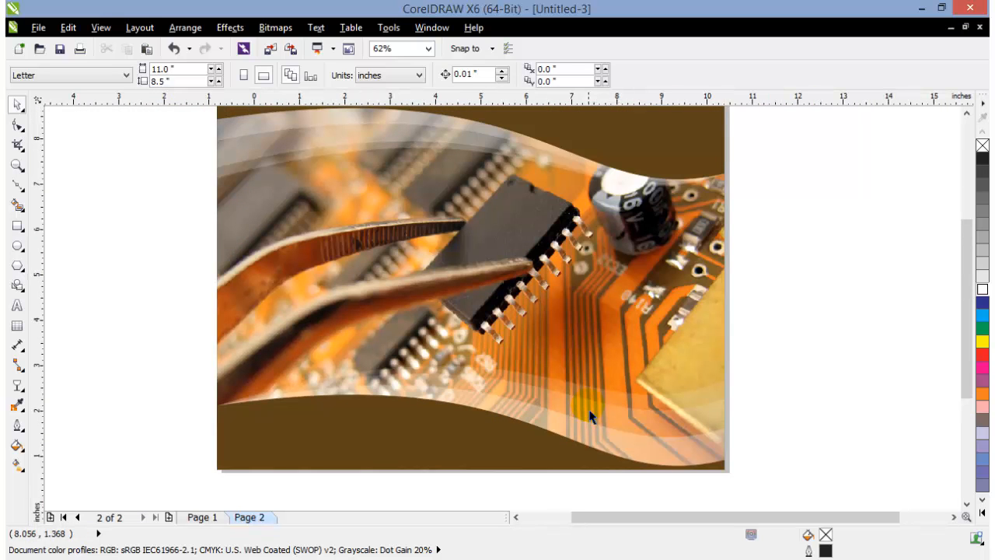